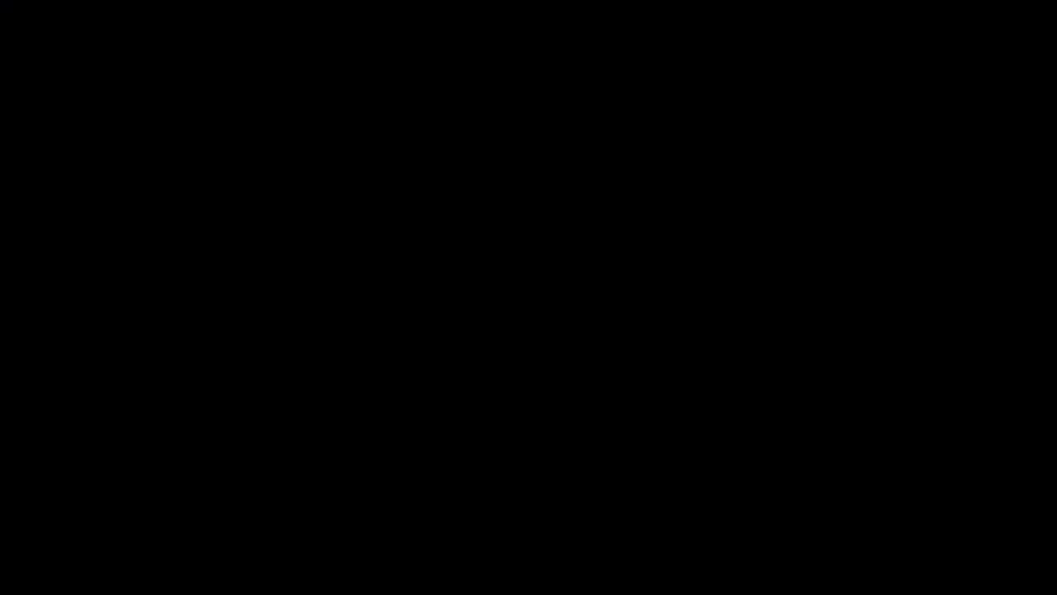
Step: Set the country to Pakistan and the city to Larkana in the registration form
left_click(198, 304)
key("Tab")
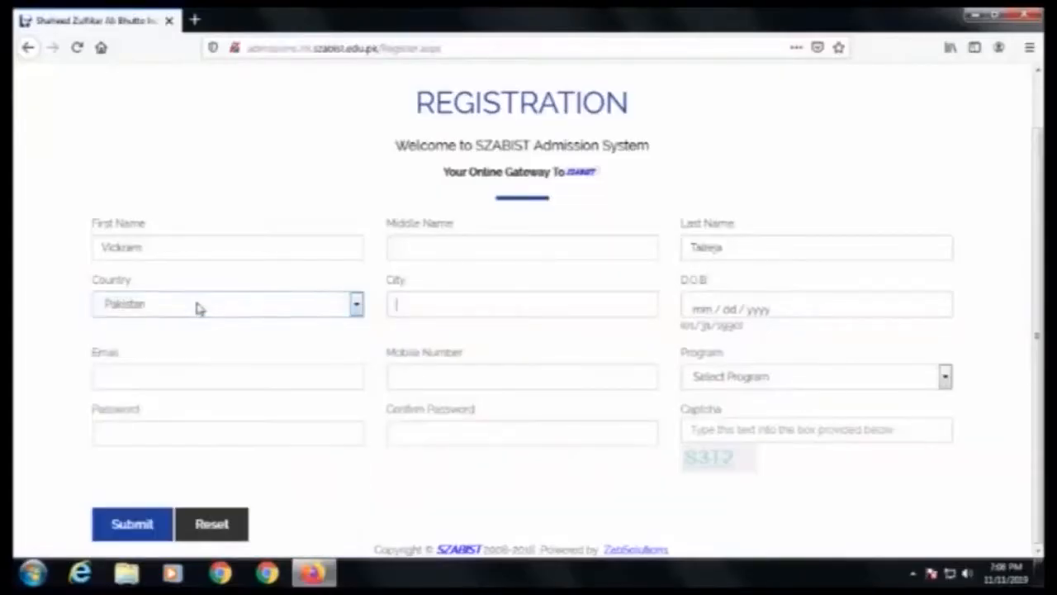
type("Larkana")
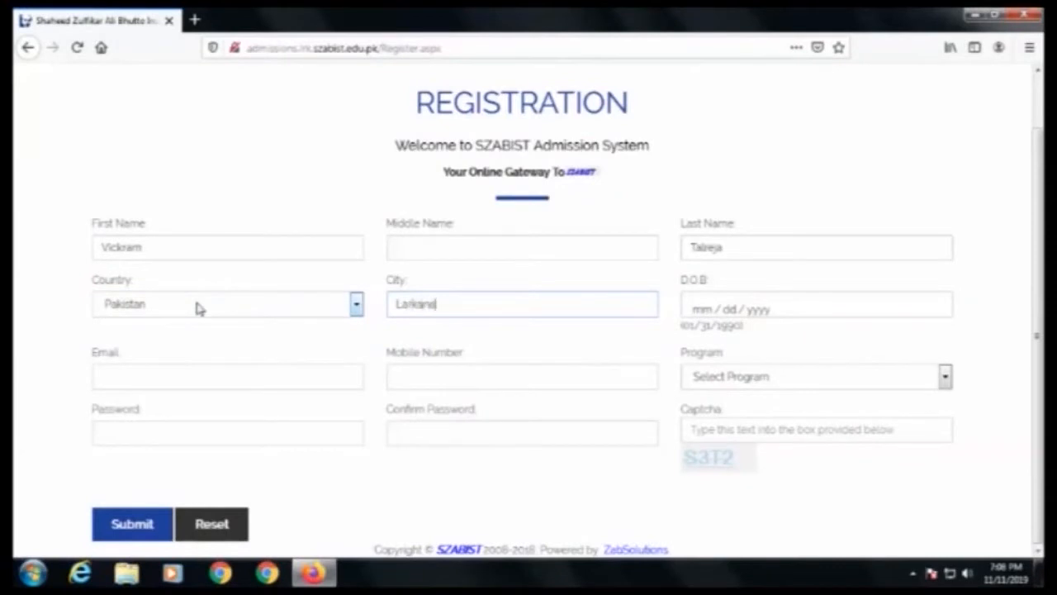
Step: Enter the applicant's date of birth
key("Tab")
type("01 / ")
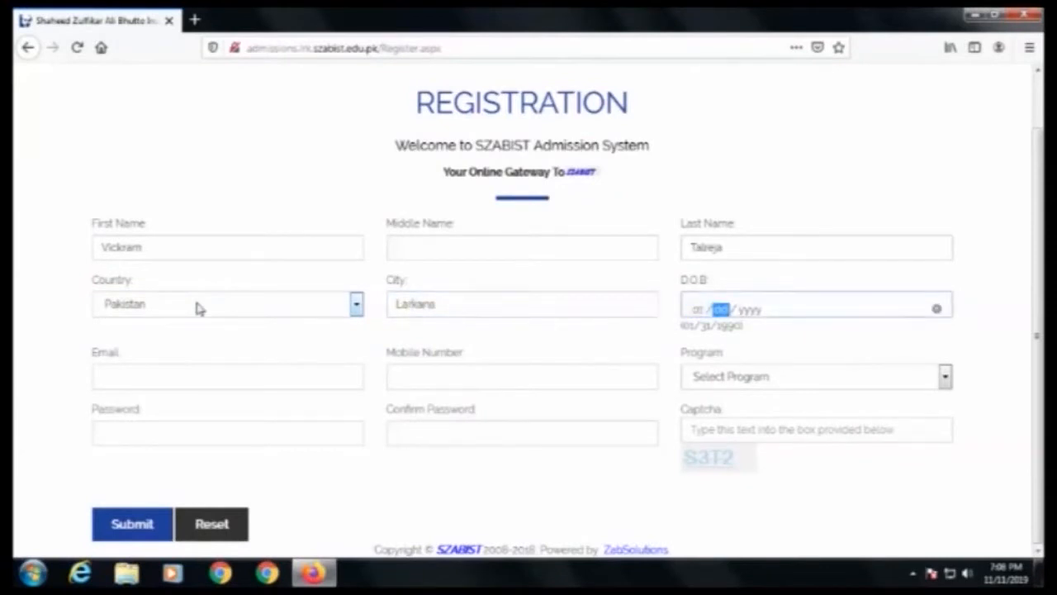
type("01 /")
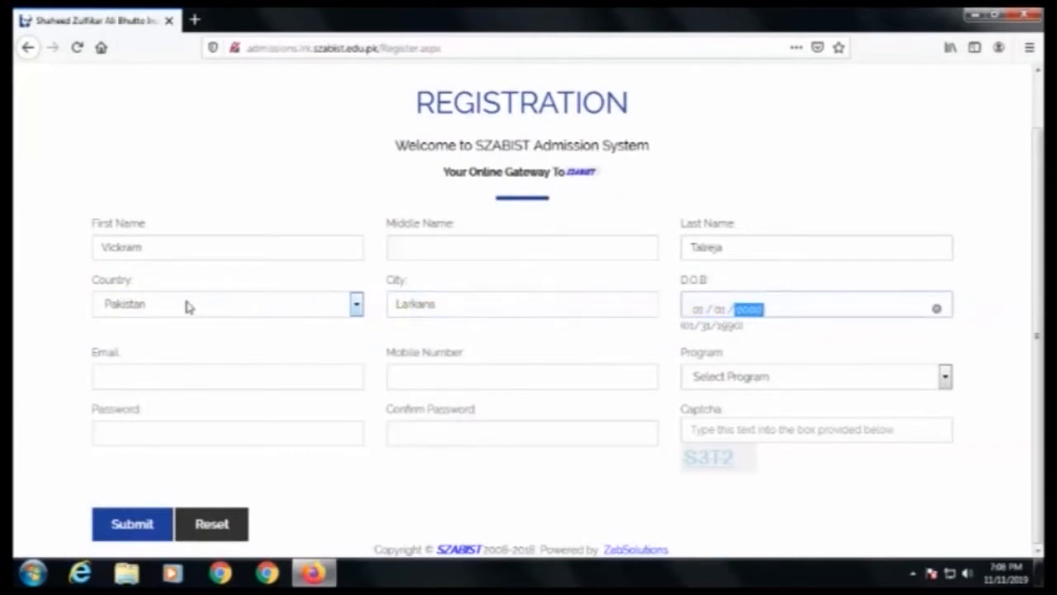
Step: Fill in the applicant's e-mail address and mobile number
left_click(176, 377)
type("abc@gmail.com")
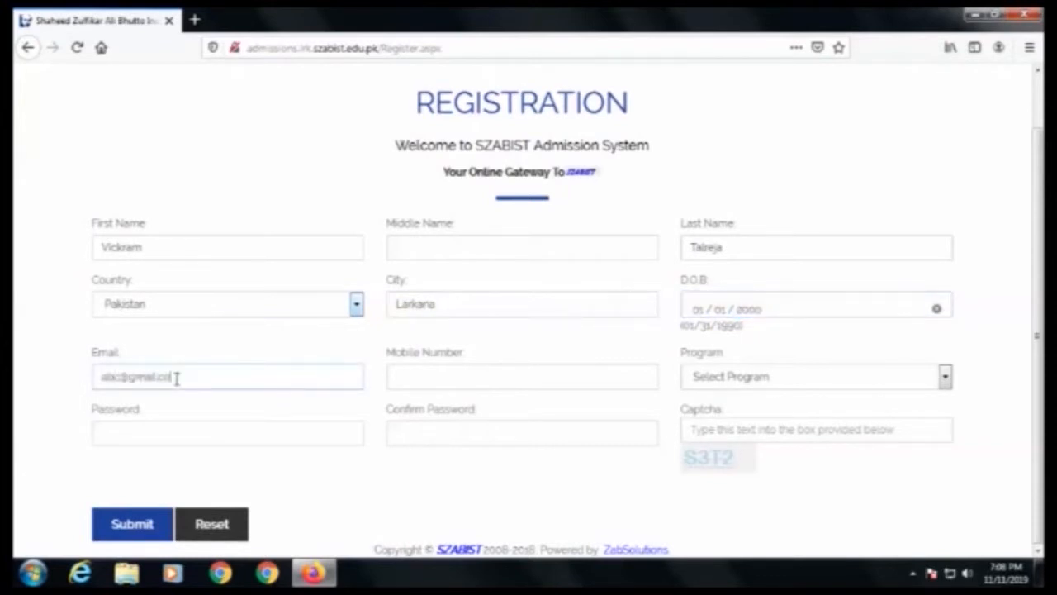
left_click(460, 378)
type("0333333333")
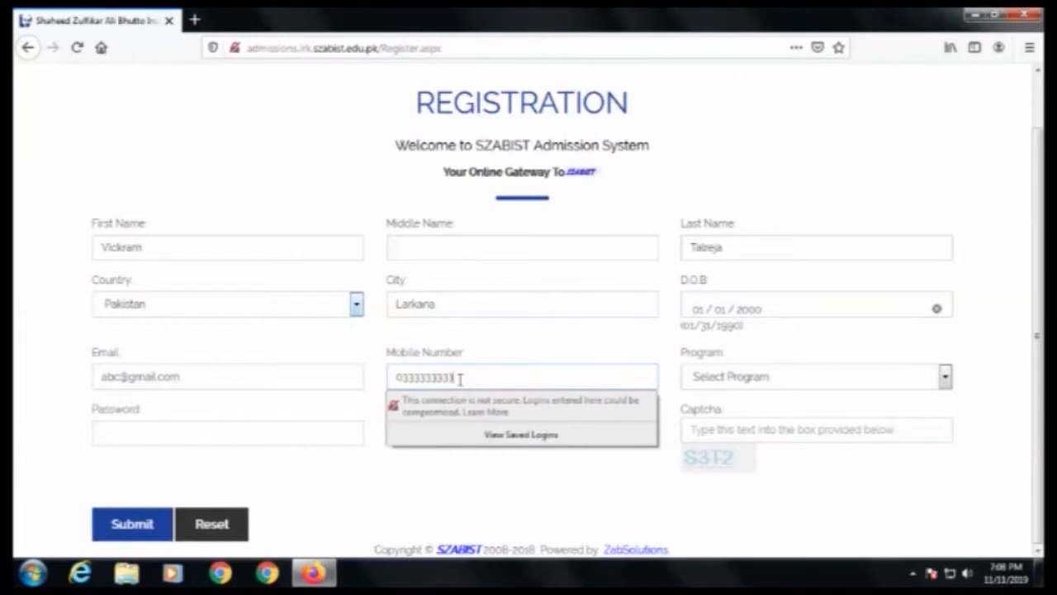
key("Tab")
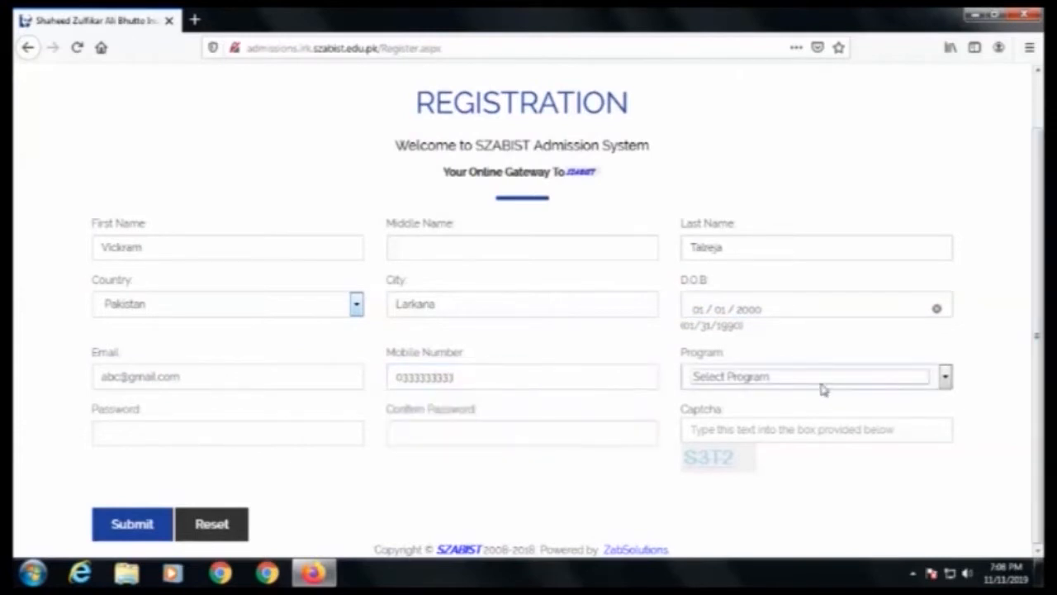
Step: Choose BS (Accounting And Finance) as the program
left_click(823, 383)
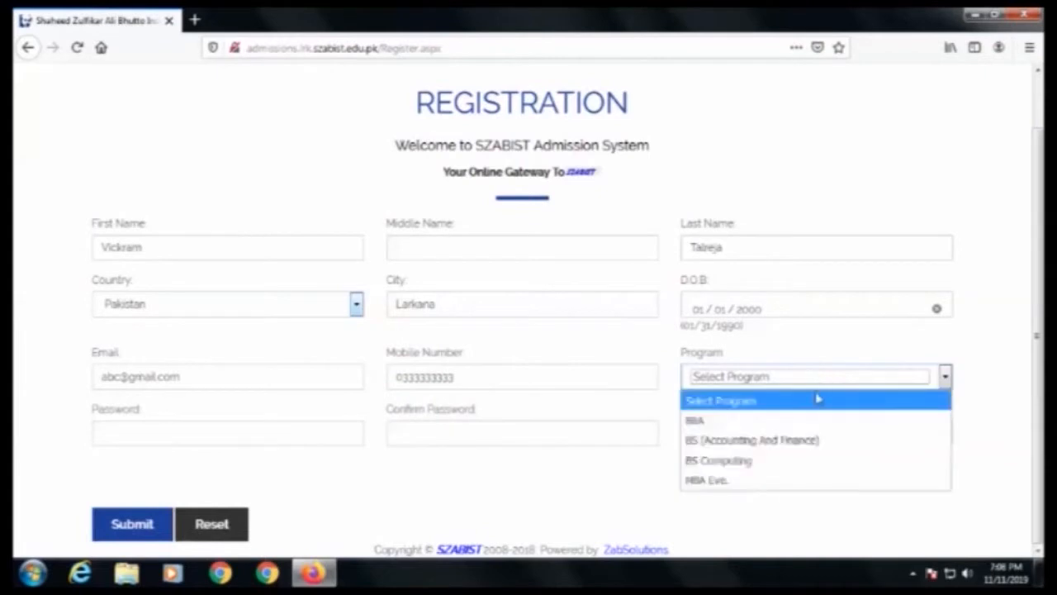
left_click(747, 440)
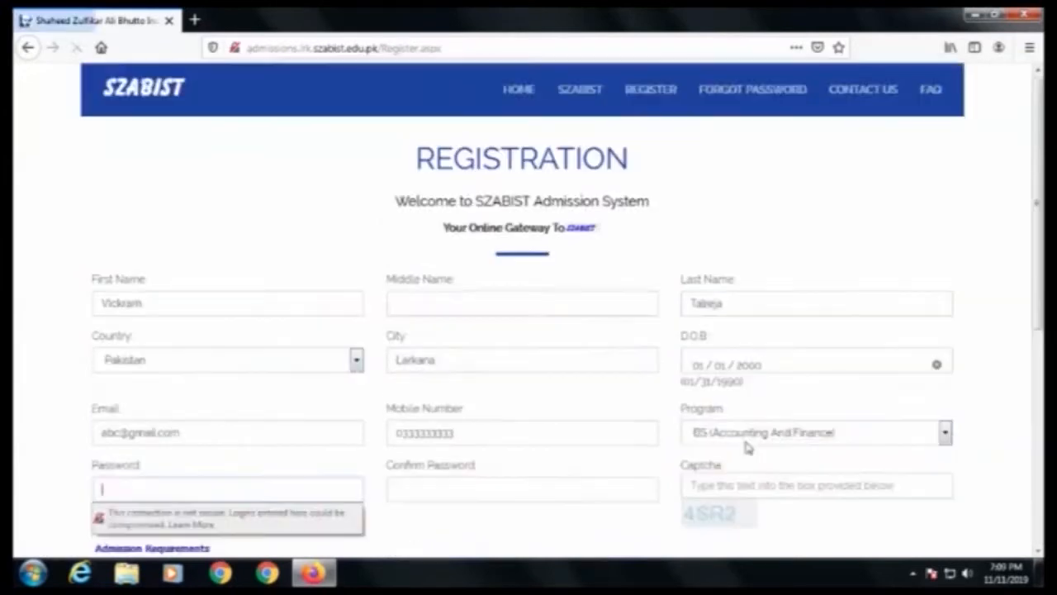
Step: Enter and confirm the account password, then enter the captcha text shown below the captcha field
type("**")
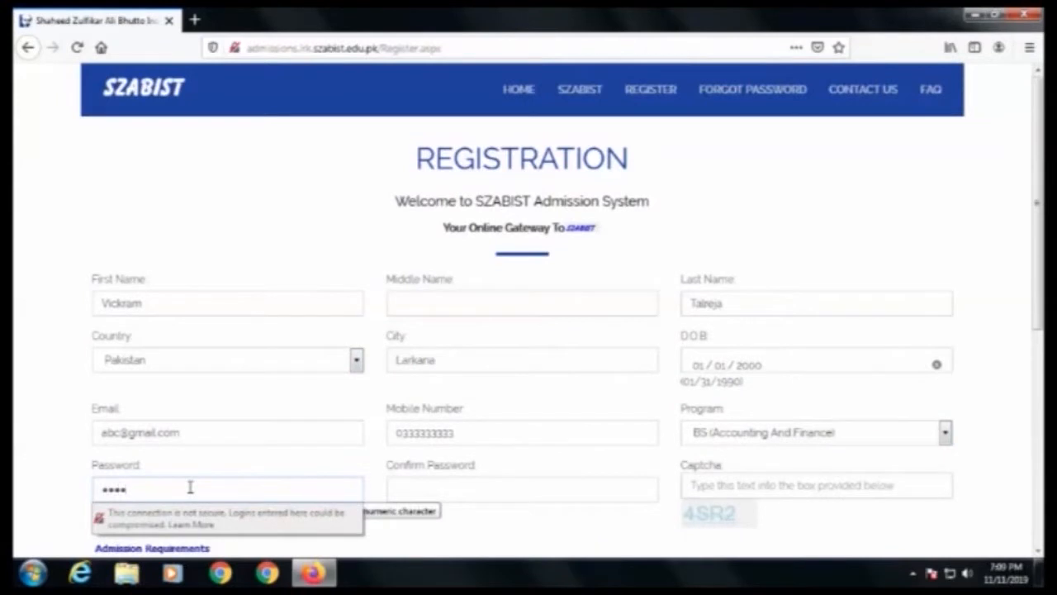
type("******")
key("Tab")
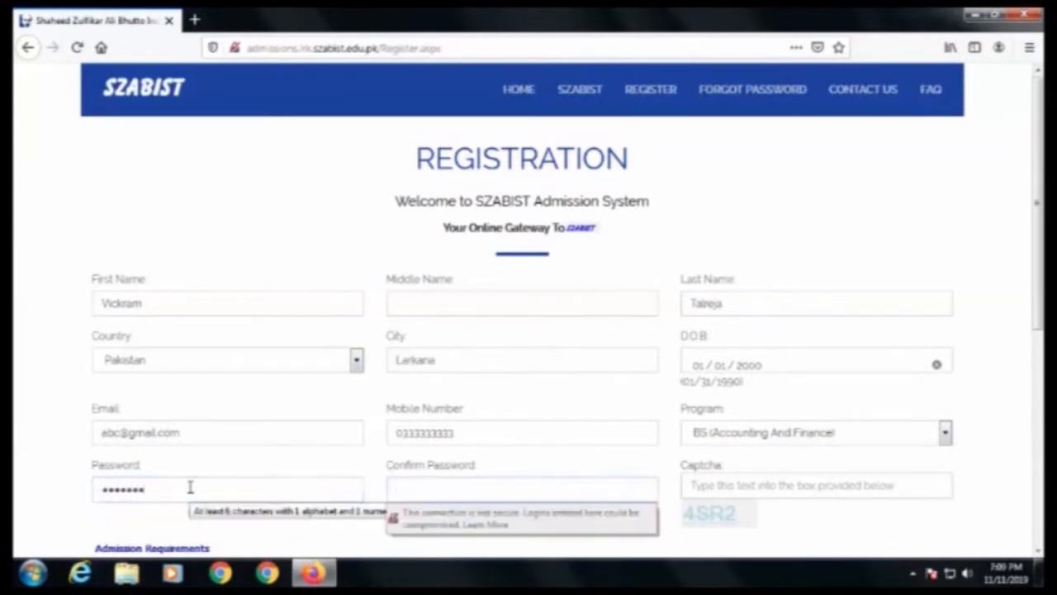
type("*******")
key("Tab")
type("4SR")
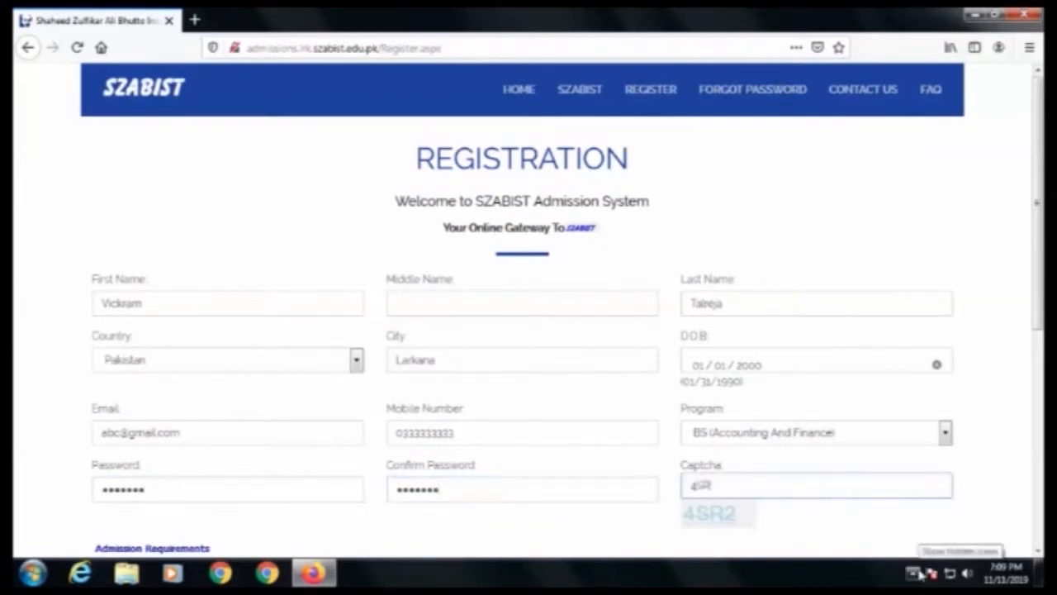
type("2")
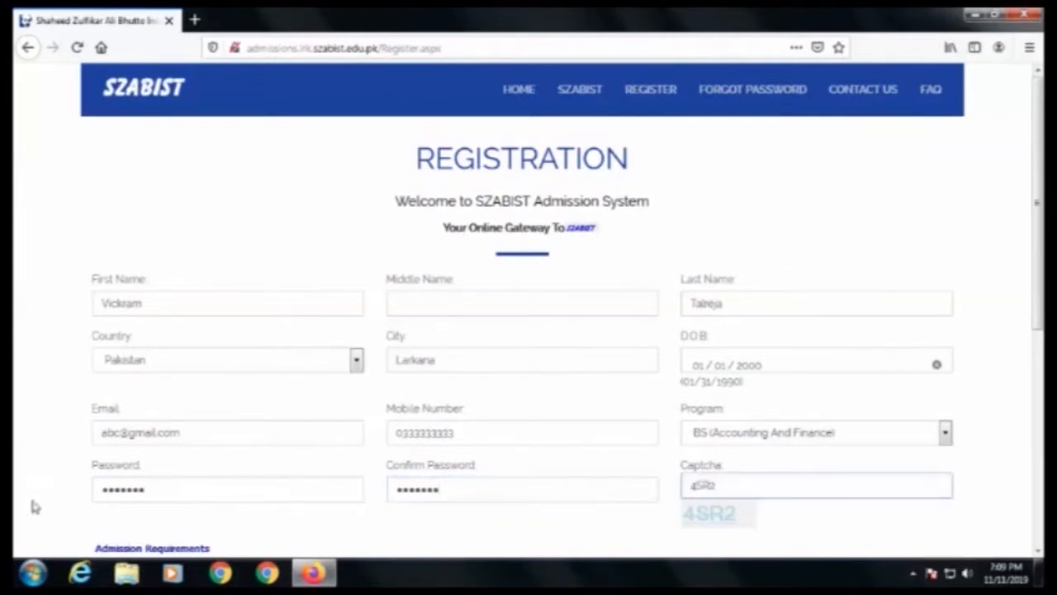
Step: Submit the registration form and decline saving the login in the browser
scroll(34, 506, "down", 6)
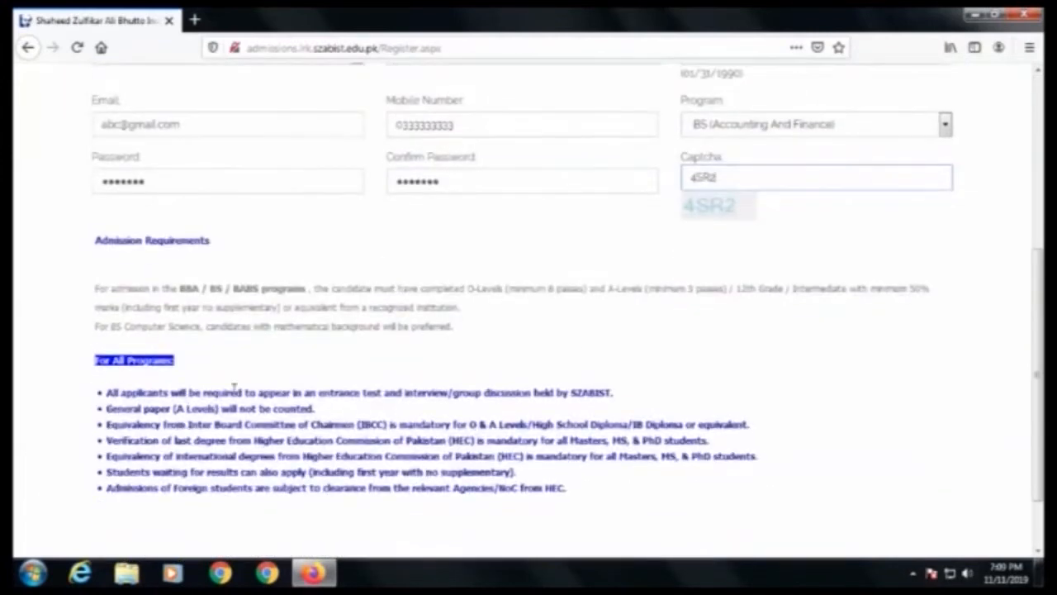
scroll(275, 424, "up", 3)
scroll(275, 424, "down", 5)
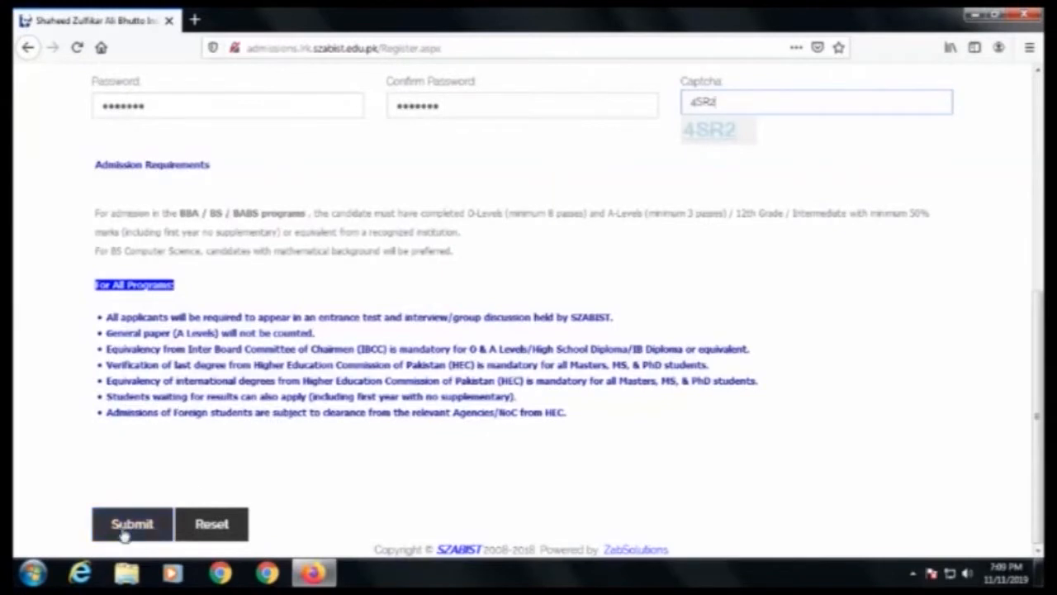
scroll(451, 256, "up", 6)
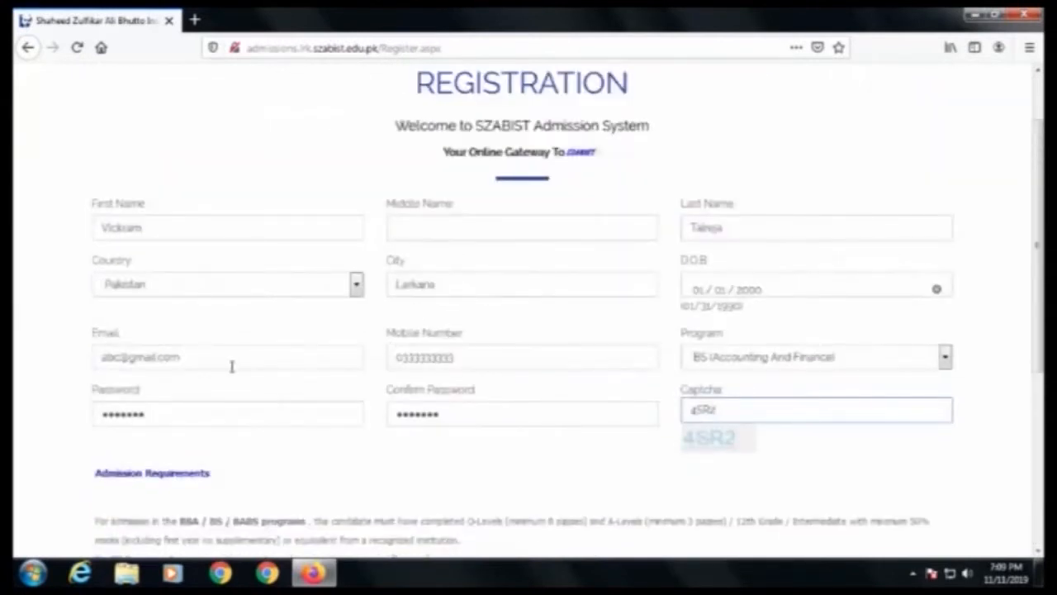
scroll(231, 363, "down", 6)
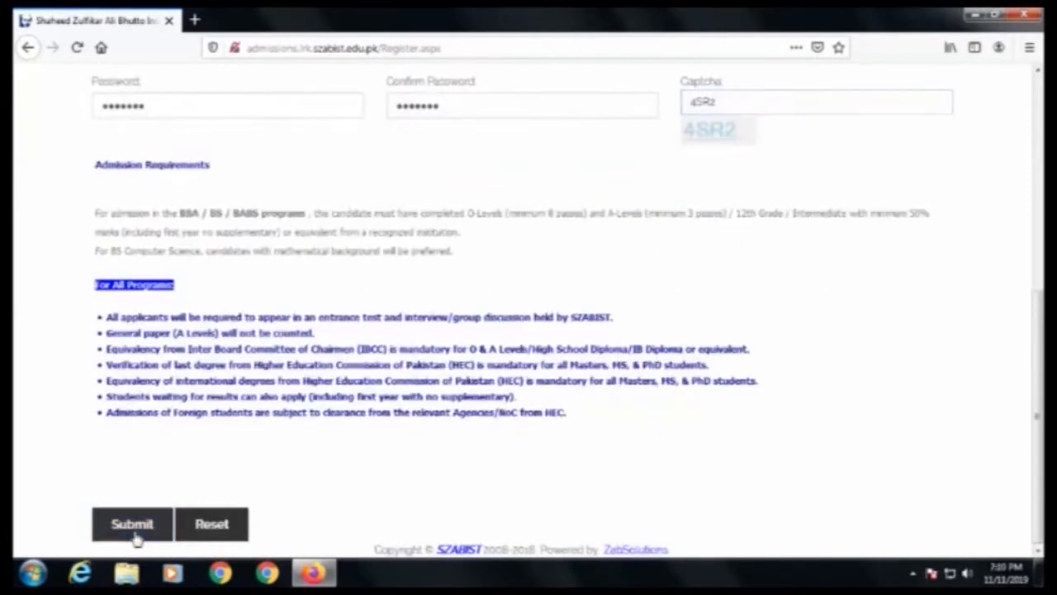
left_click(136, 535)
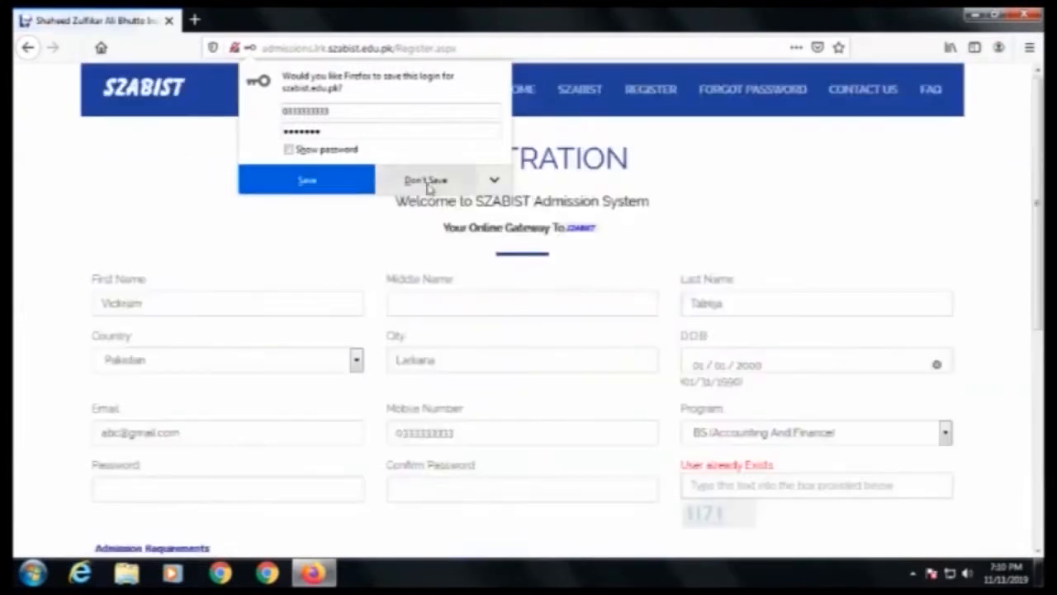
left_click(428, 181)
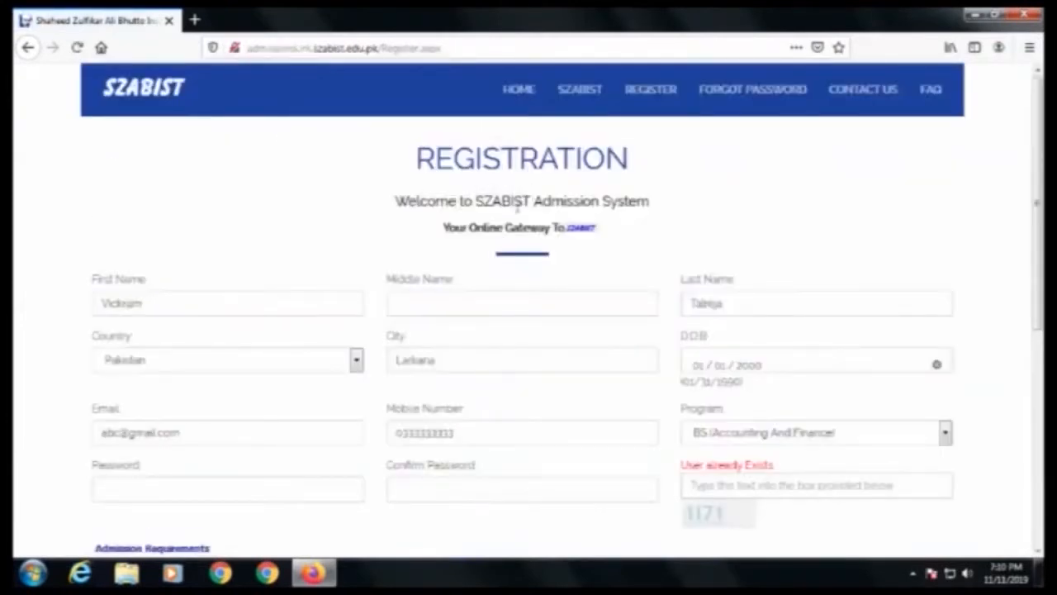
Step: Sign in on the admissions portal with the registered e-mail and account password, declining to save the login
left_click(522, 93)
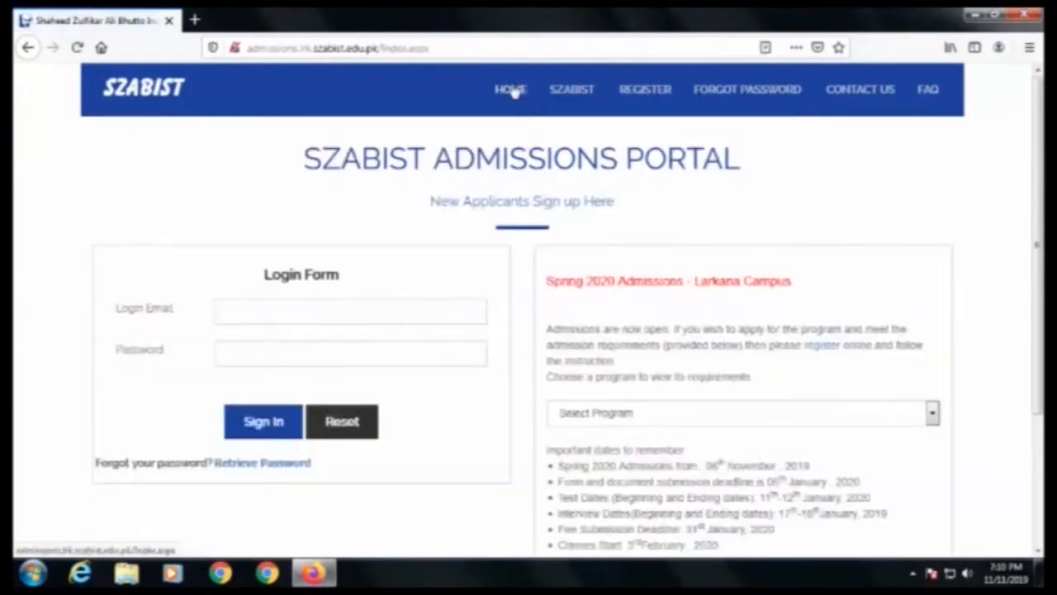
left_click(268, 310)
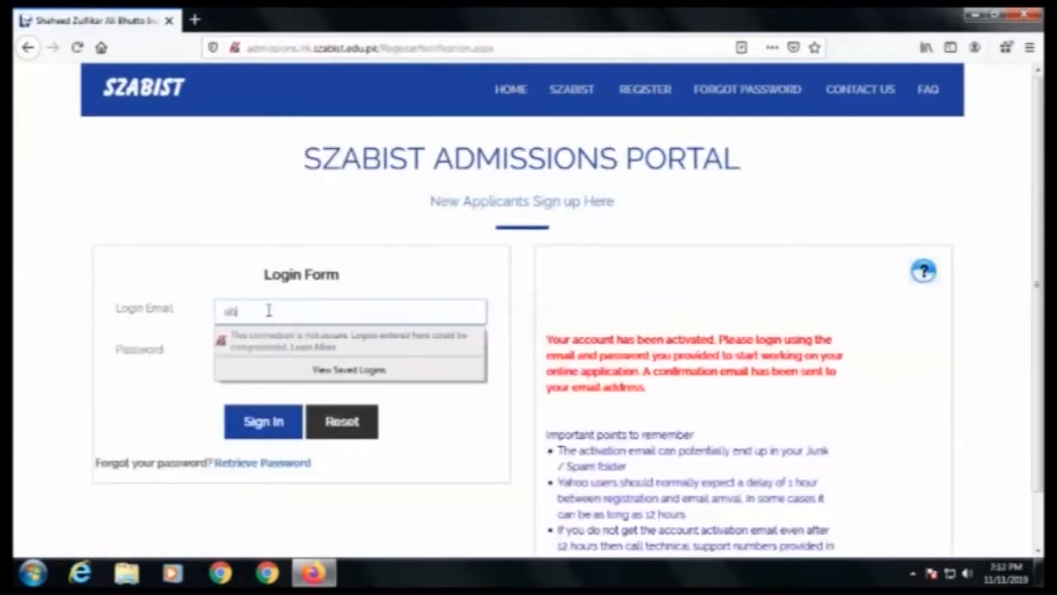
type("abcd@gmail.com")
key("Tab")
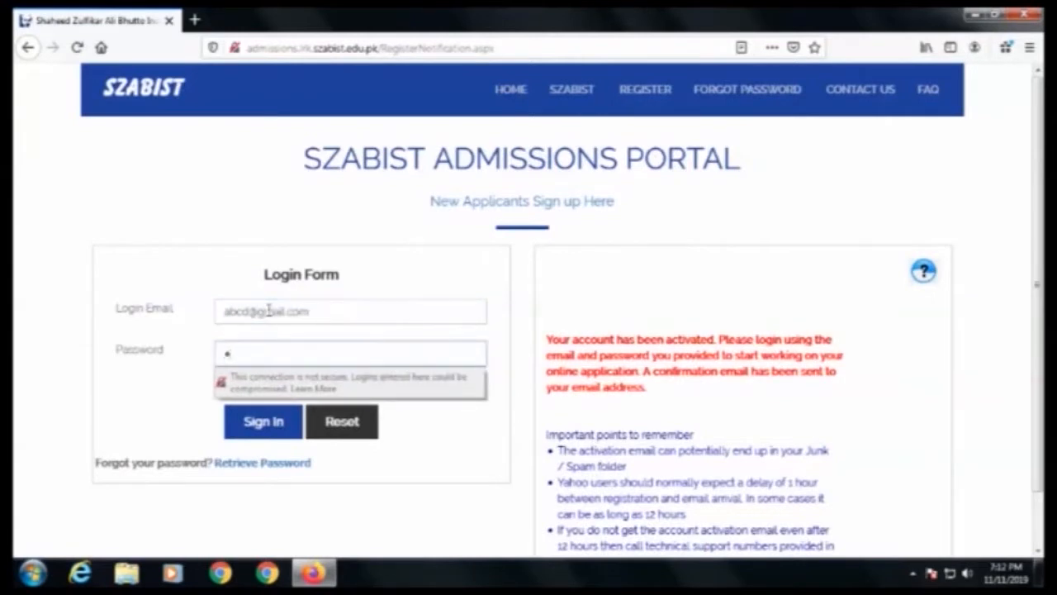
type("••••••••")
key("Return")
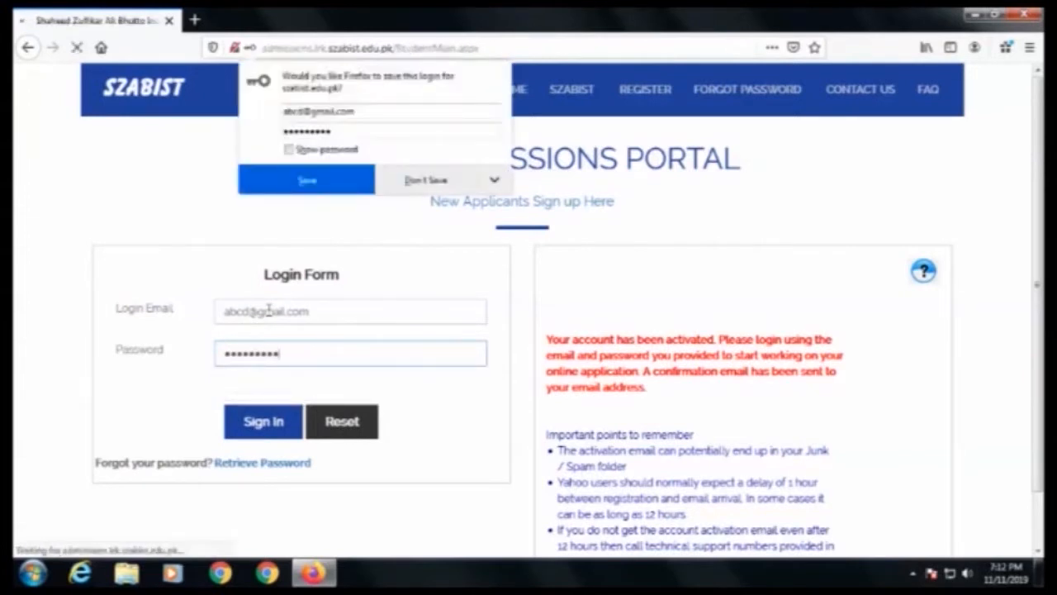
left_click(425, 184)
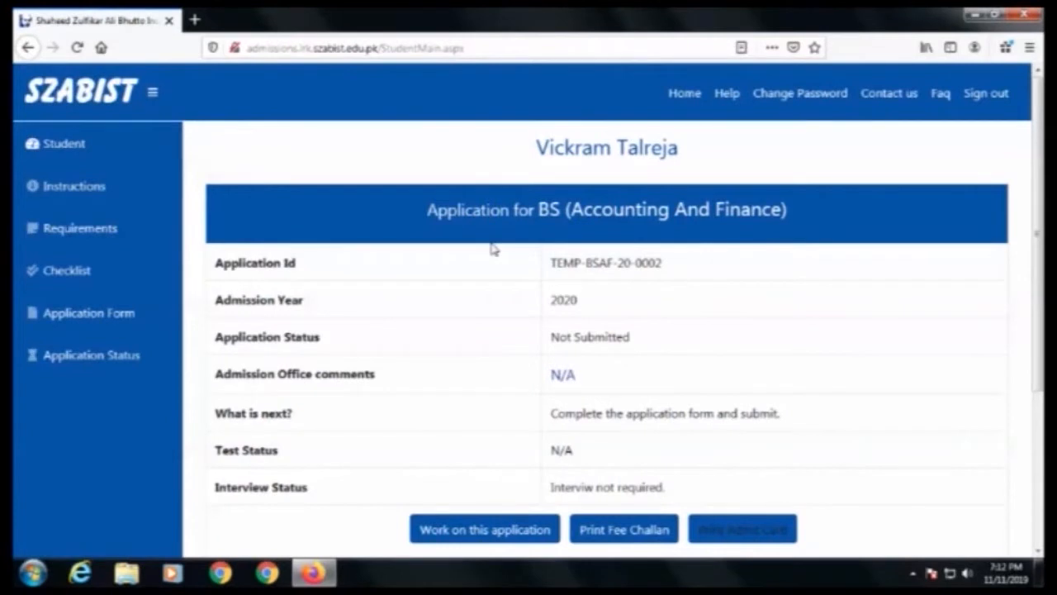
Step: Open the BS (Accounting And Finance) application to work on it
scroll(491, 249, "down", 2)
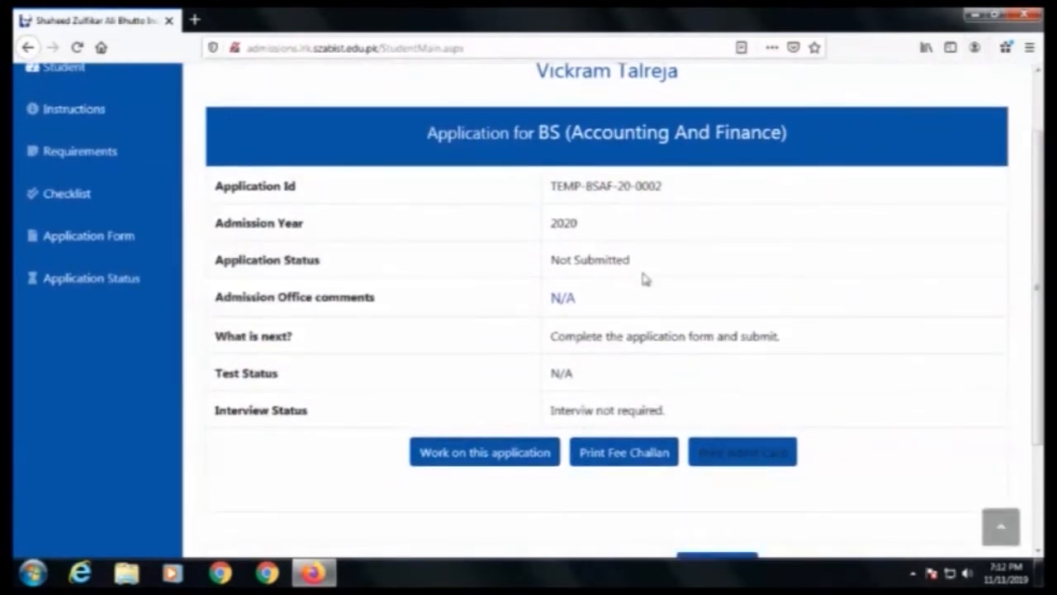
scroll(698, 247, "down", 2)
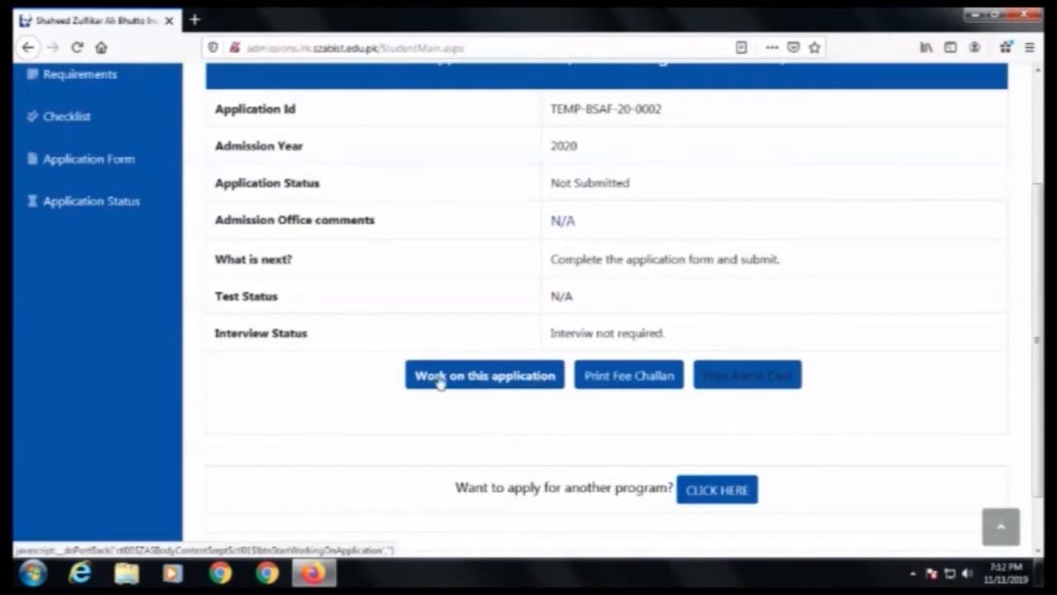
left_click(468, 377)
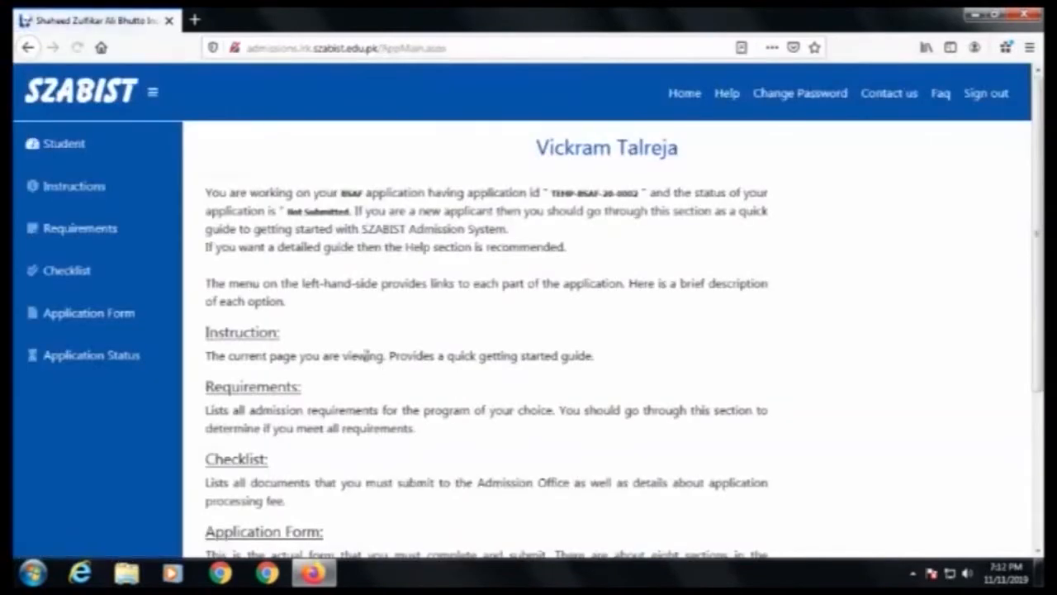
Step: Start the application from the instructions page
scroll(365, 355, "down", 3)
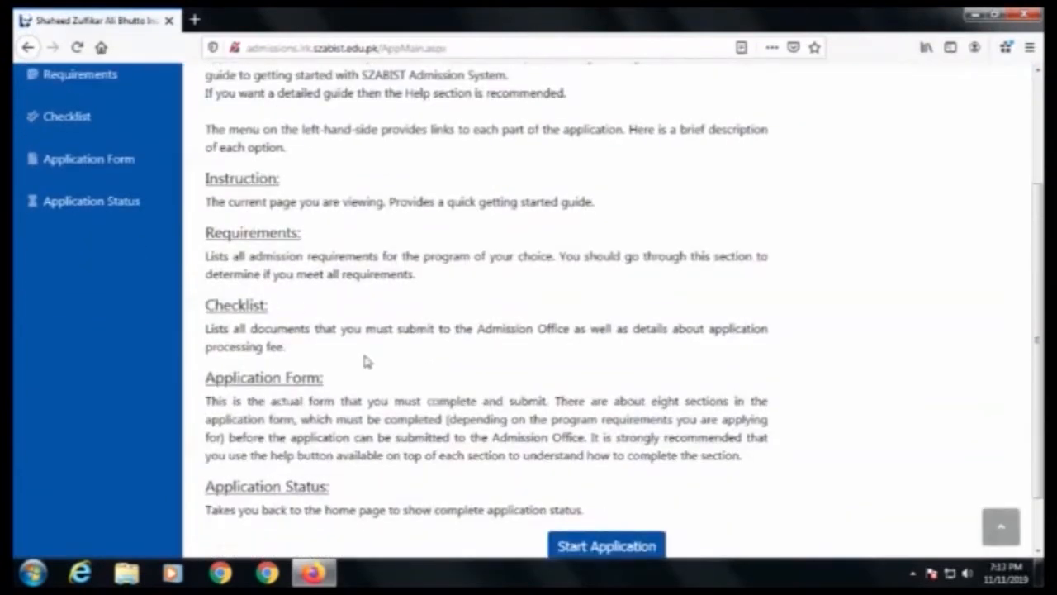
scroll(377, 361, "down", 2)
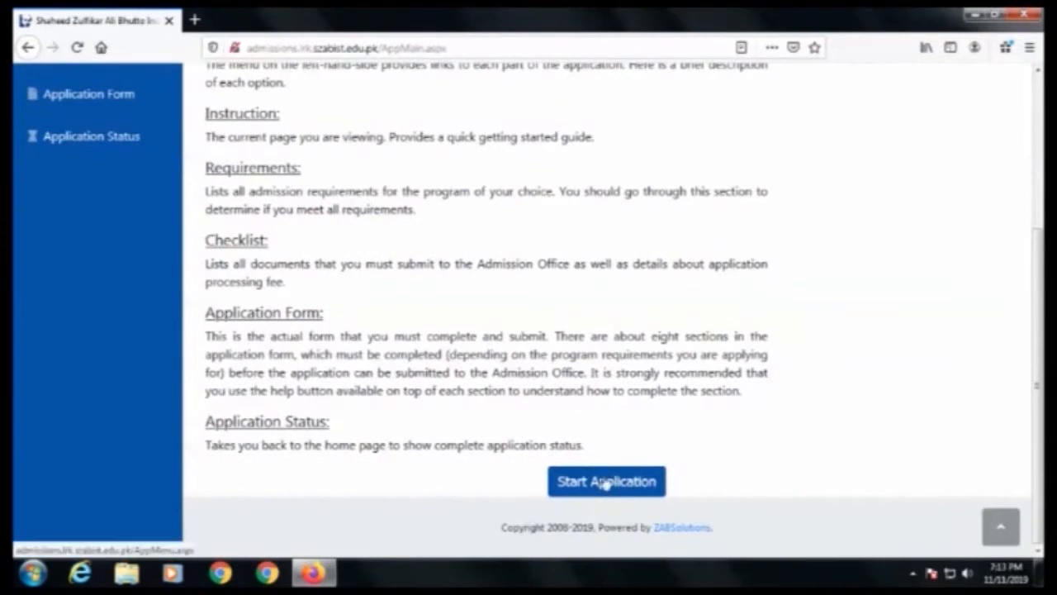
left_click(607, 481)
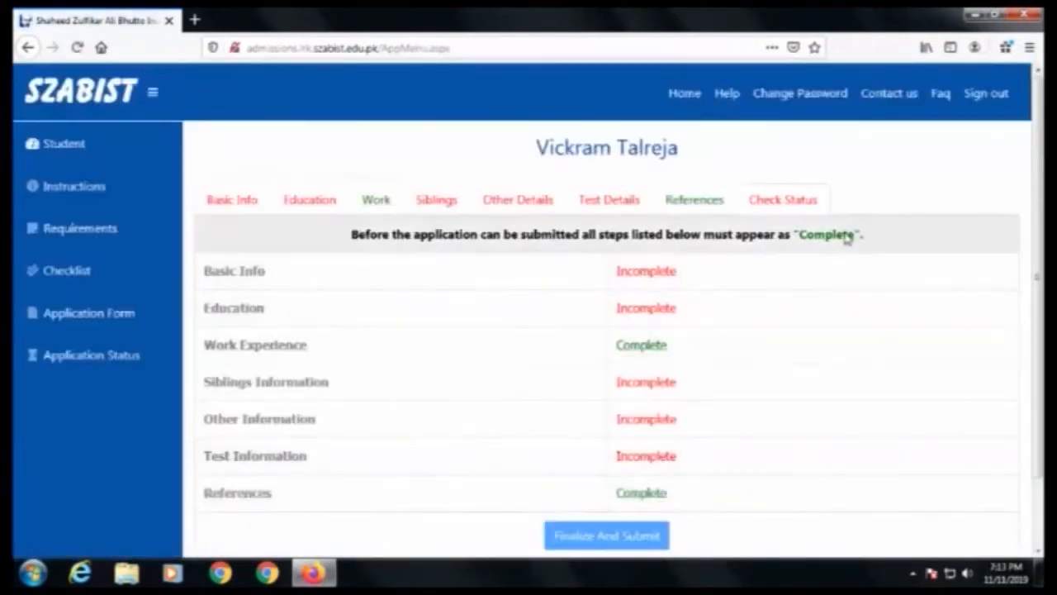
Step: Open the Basic Info section of the application and select Mr as the prefix
scroll(406, 361, "down", 2)
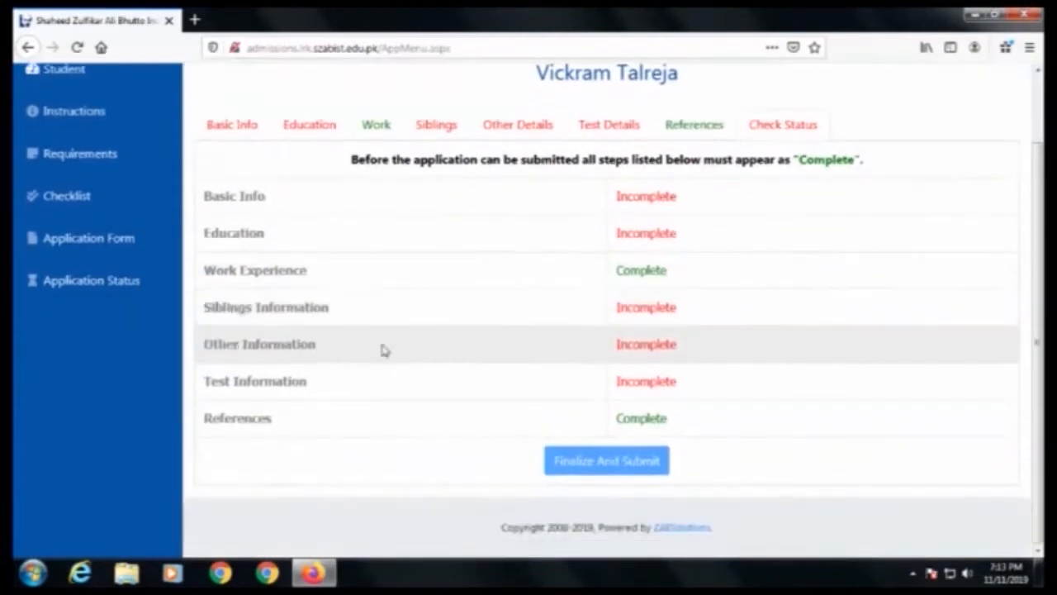
left_click(234, 128)
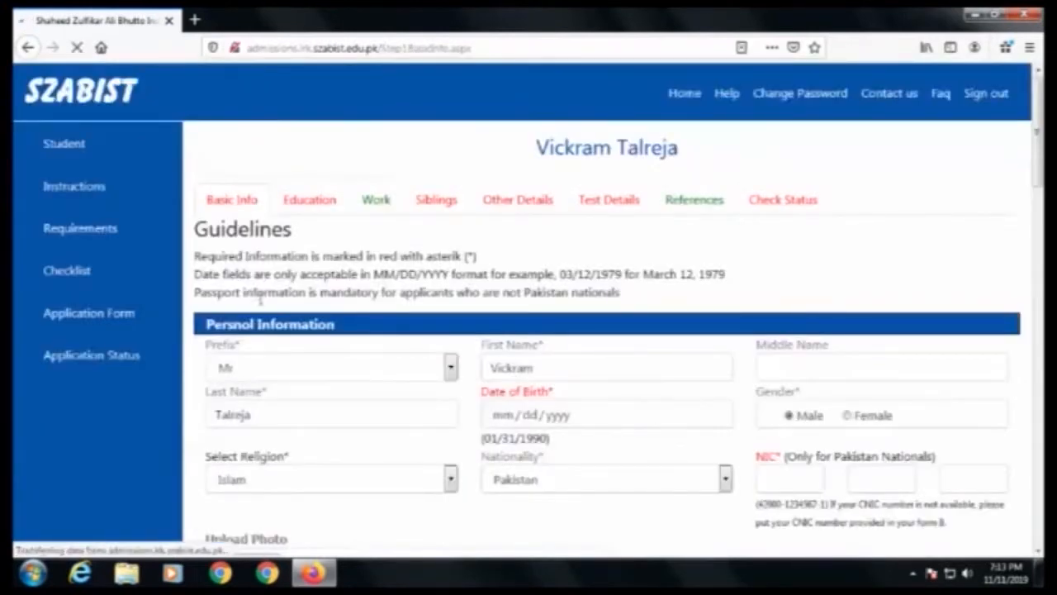
scroll(311, 362, "down", 2)
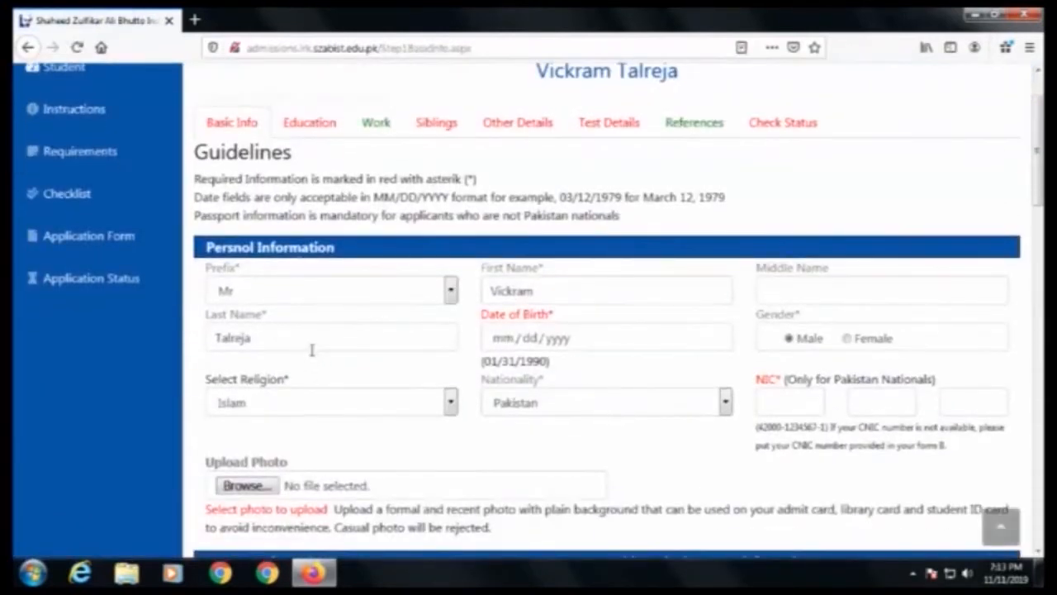
left_click(451, 294)
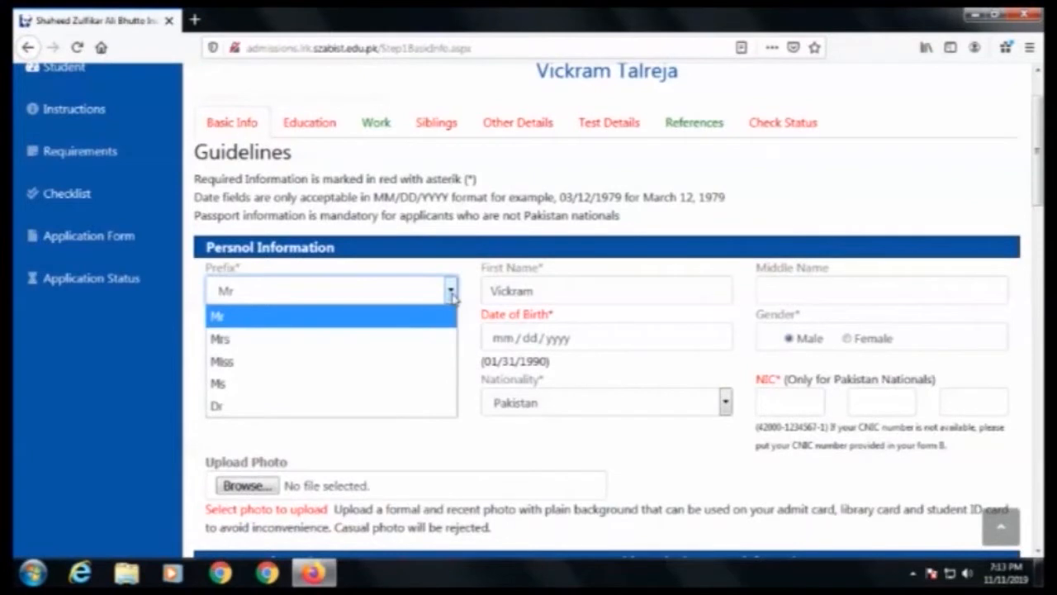
left_click(451, 293)
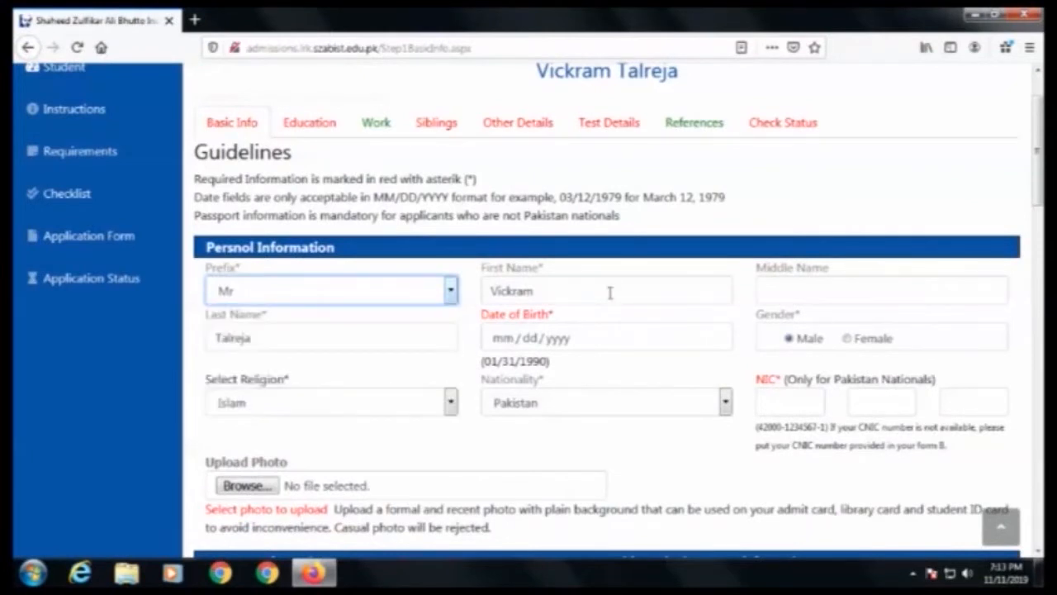
Step: Enter 01/01/2000 as the date of birth and select Hinduism as the religion
left_click(495, 343)
type("01/01/")
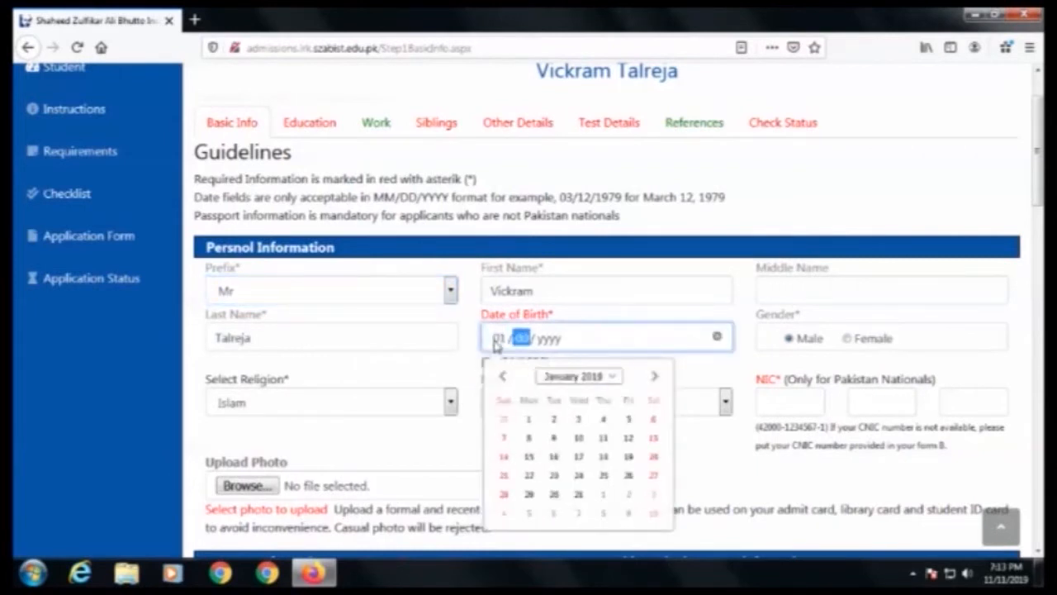
type("2000")
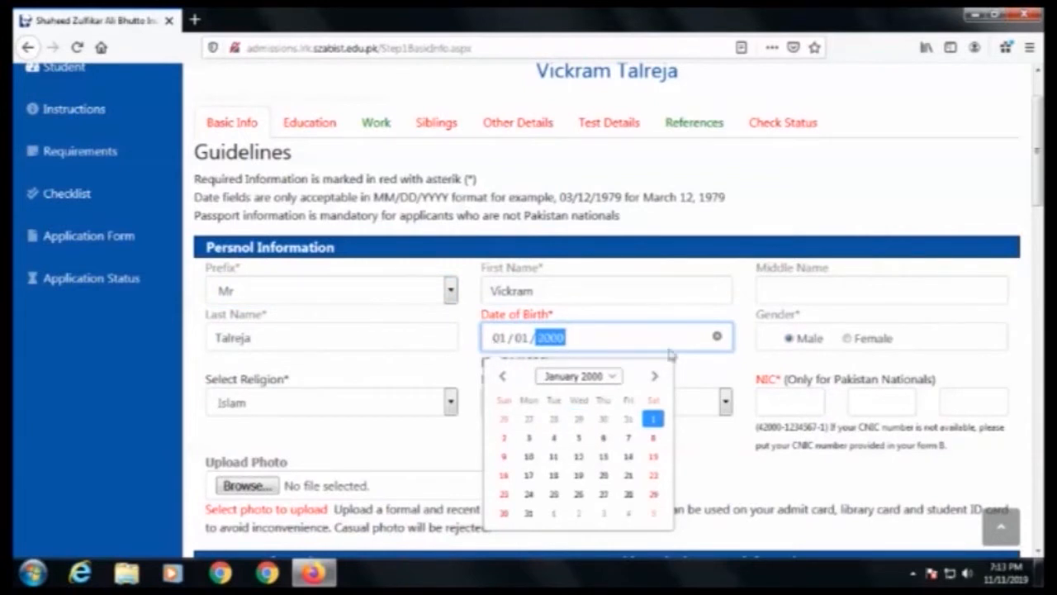
left_click(740, 367)
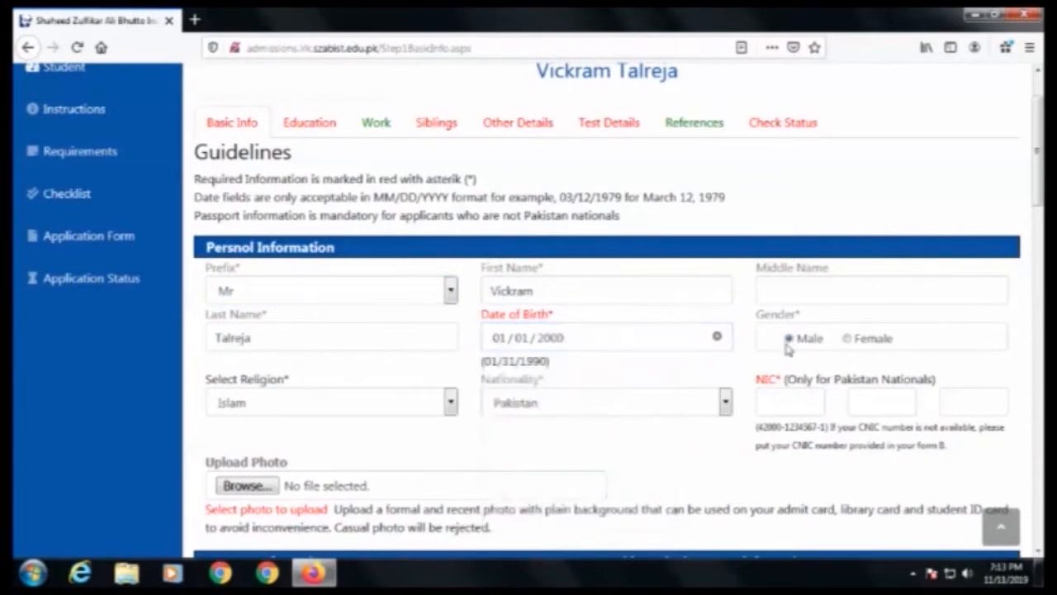
left_click(297, 409)
left_click(279, 450)
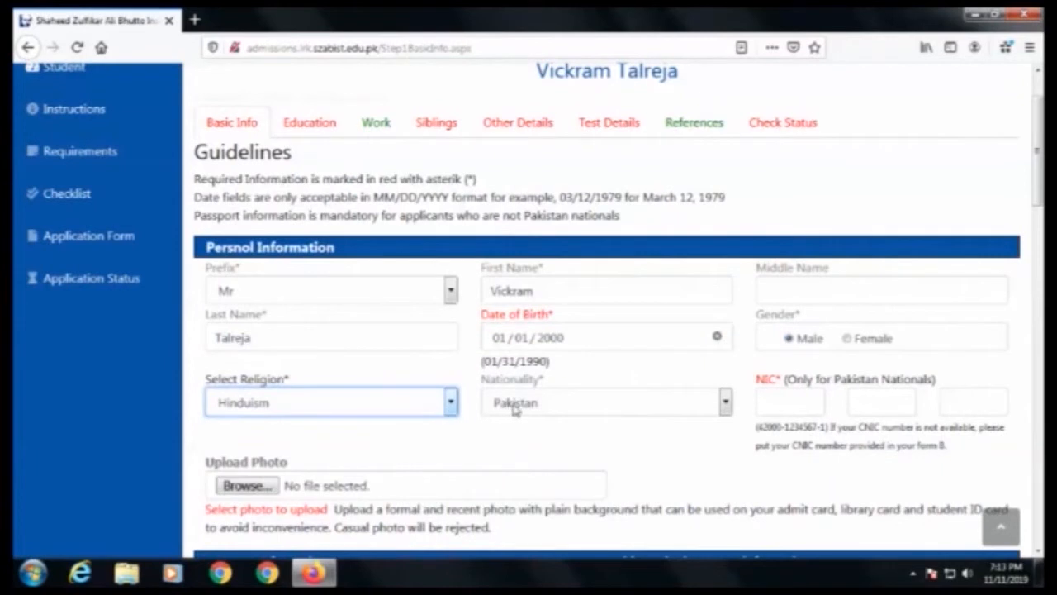
Step: Fill in the applicant's NIC number across its three fields
left_click(789, 399)
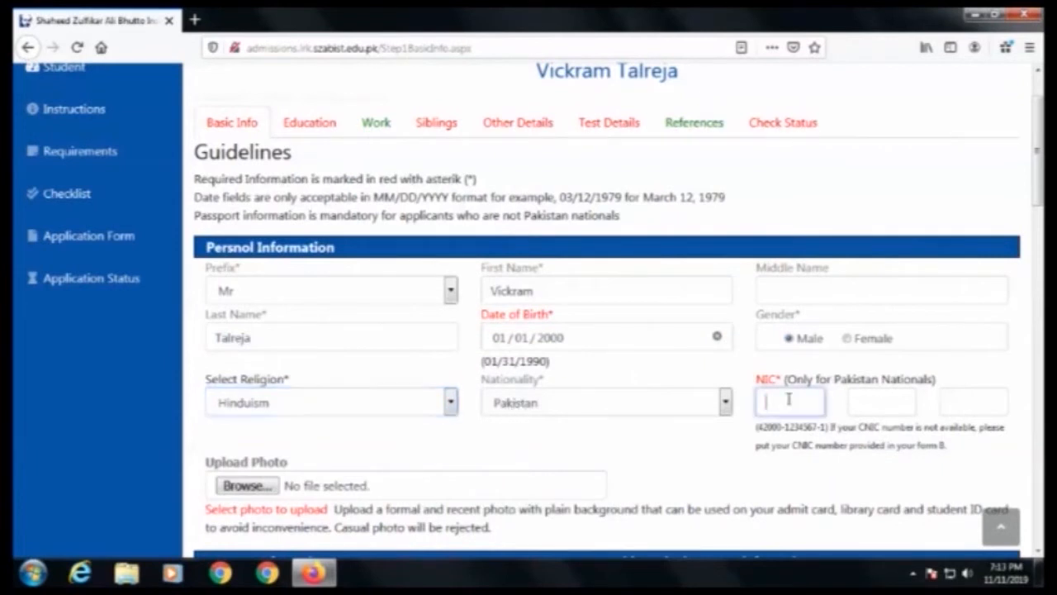
type("000")
type("000000")
type("0000")
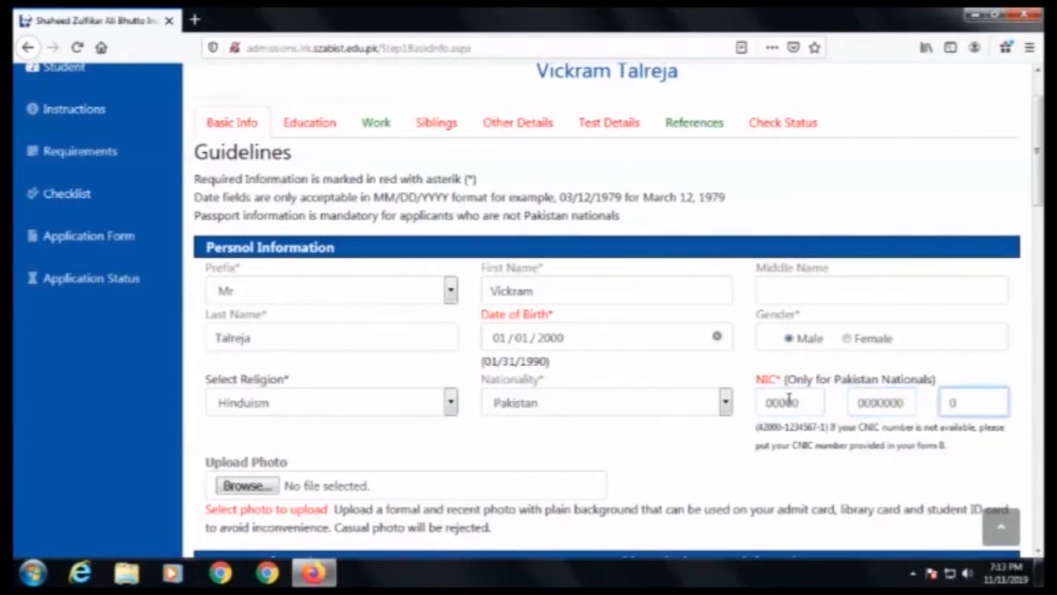
Step: Enter the father's full name in the Father Information section
scroll(464, 378, "down", 3)
scroll(482, 351, "down", 2)
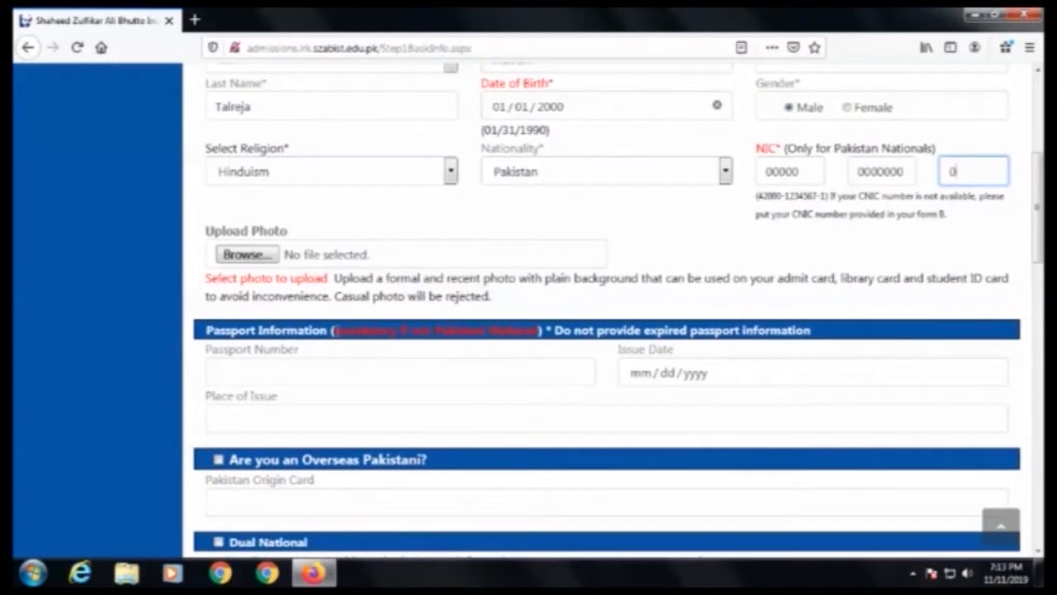
scroll(324, 395, "down", 3)
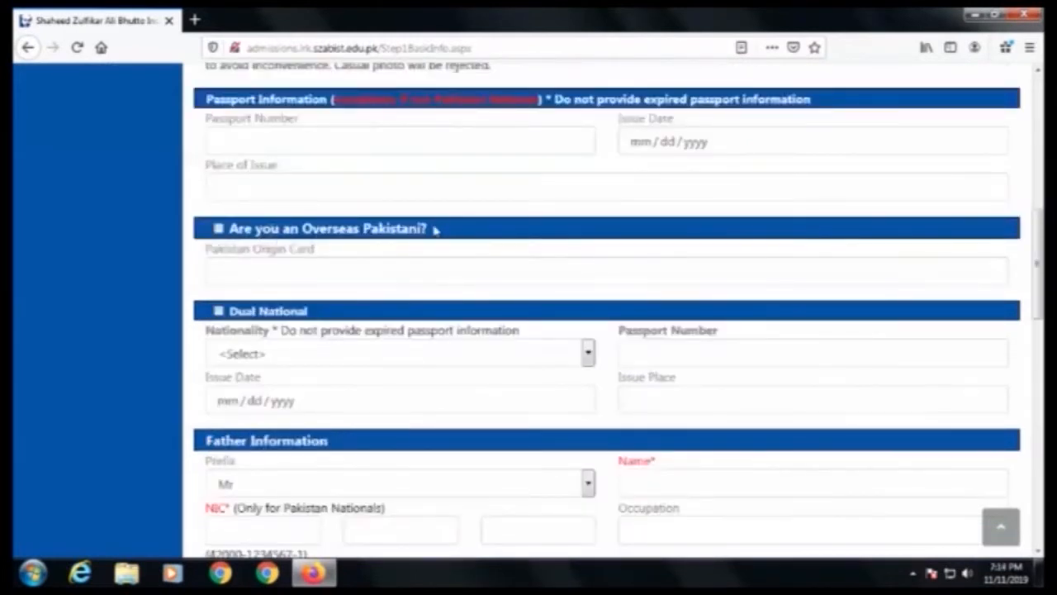
scroll(343, 316, "down", 1)
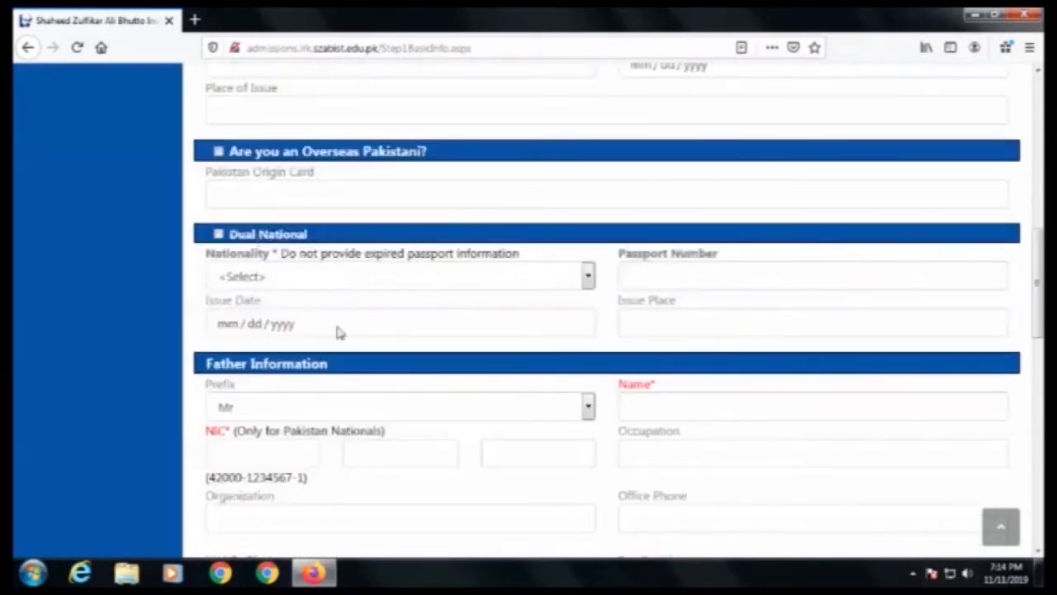
scroll(339, 332, "down", 1)
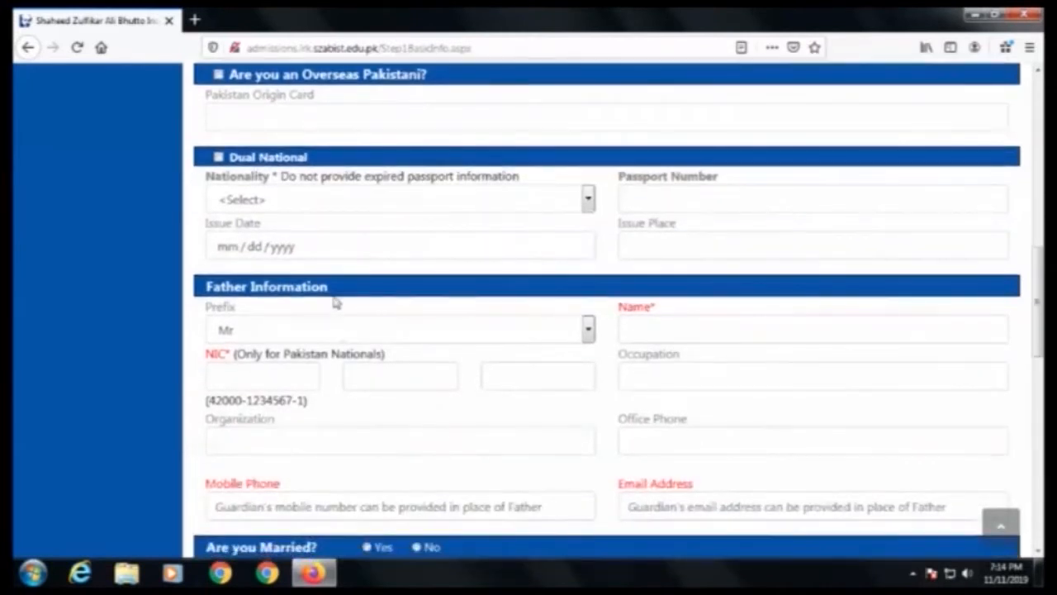
left_click_drag(328, 286, 205, 287)
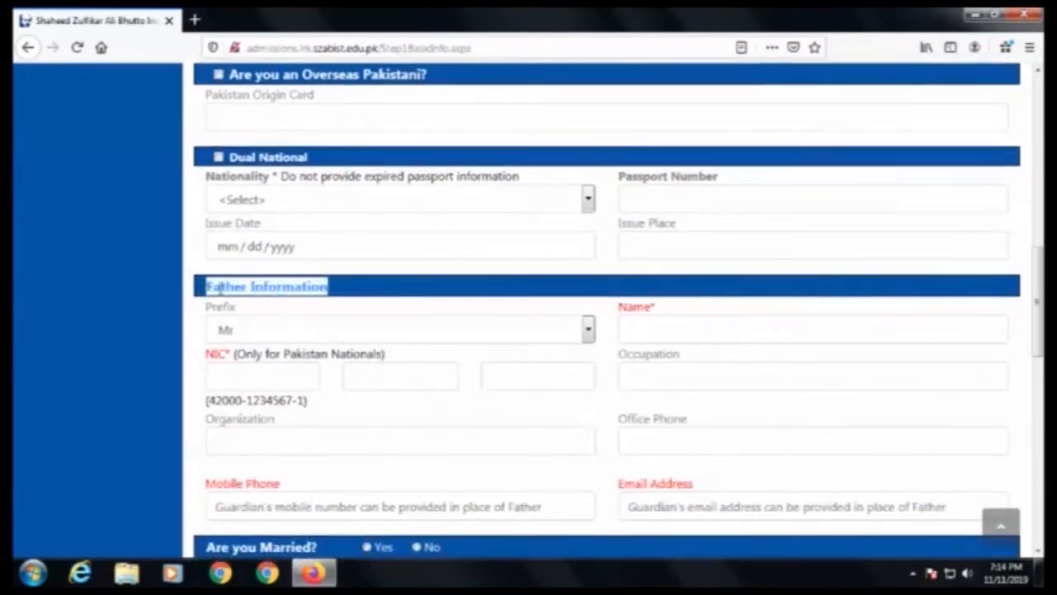
left_click(413, 279)
left_click(647, 326)
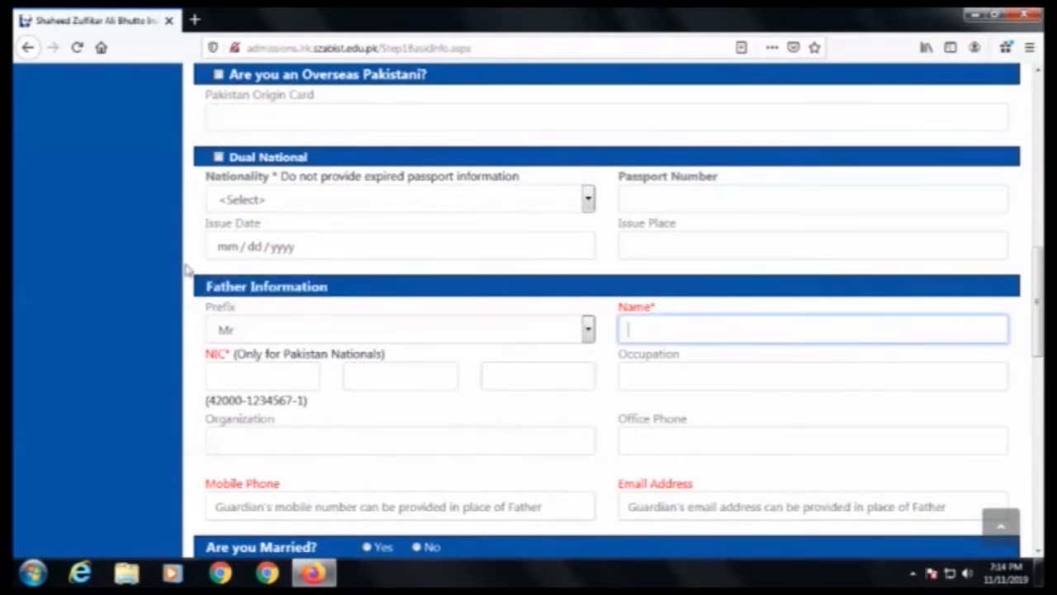
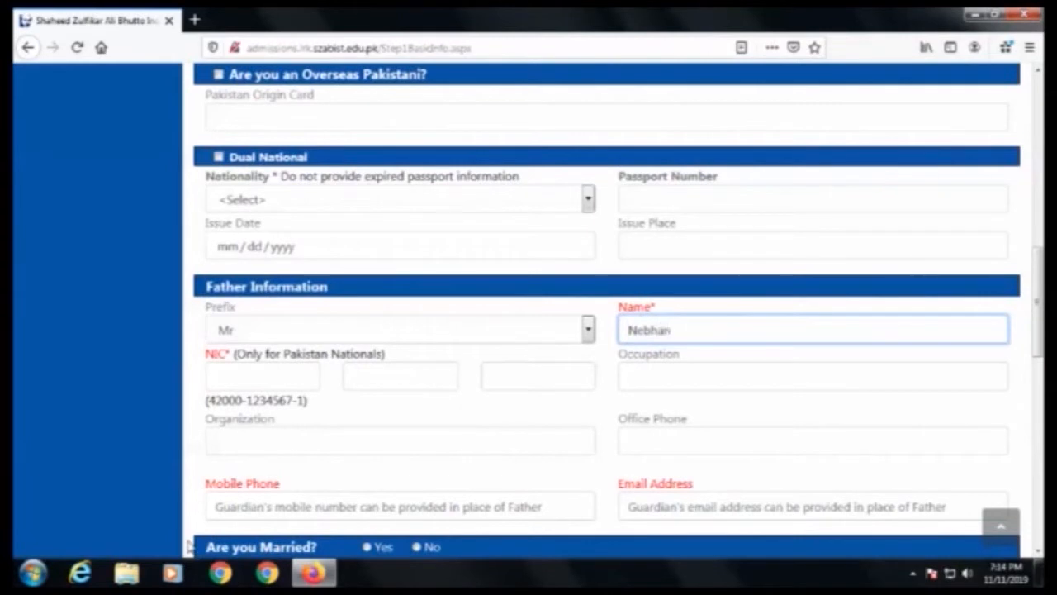
Step: Fill in the father's NIC number across its three fields
scroll(248, 413, "down", 2)
left_click(272, 219)
type("000")
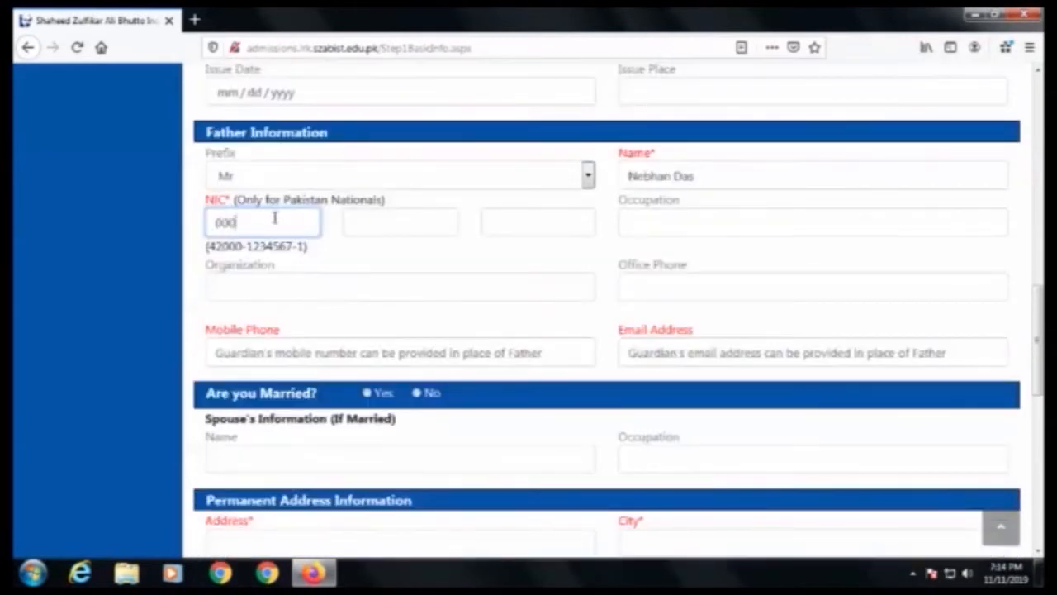
type("00")
key("Tab")
type("0000000")
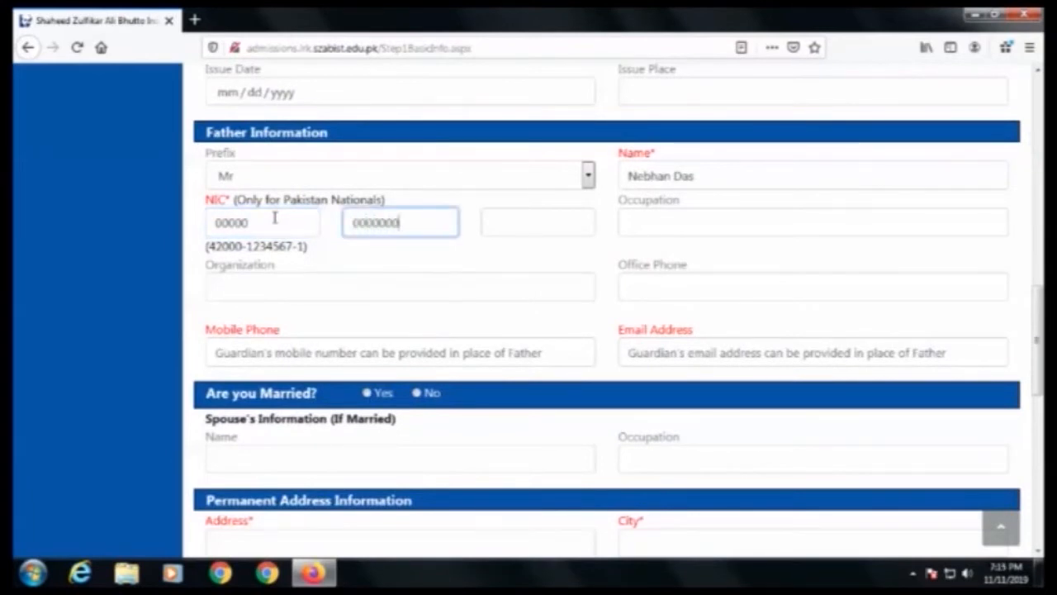
key("Tab")
type("0")
key("Tab")
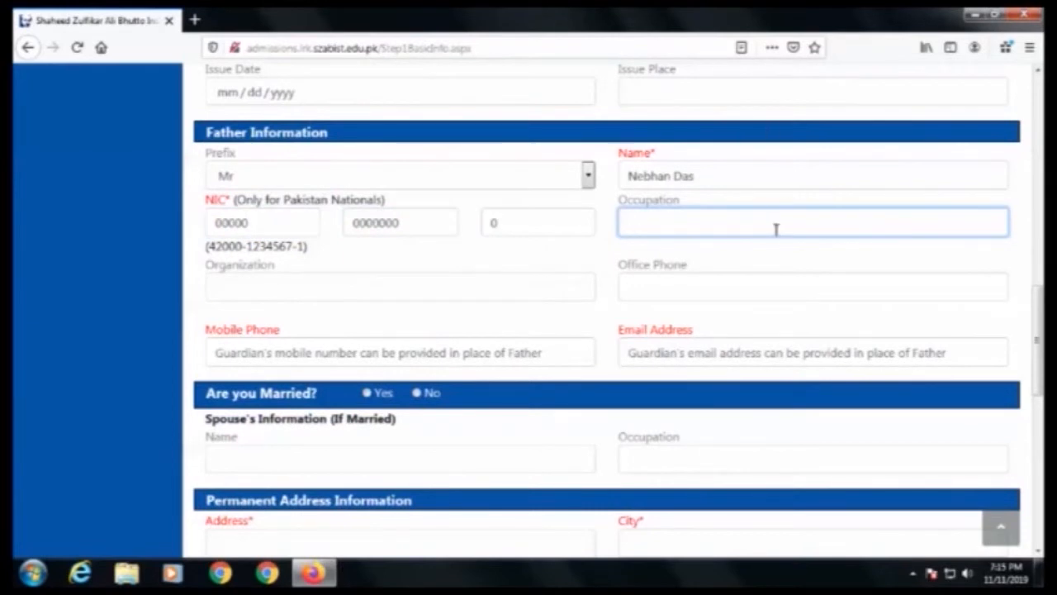
Step: Set the father's organization to Self Employeed
left_click(256, 281)
type("Self Employeed")
key("Tab")
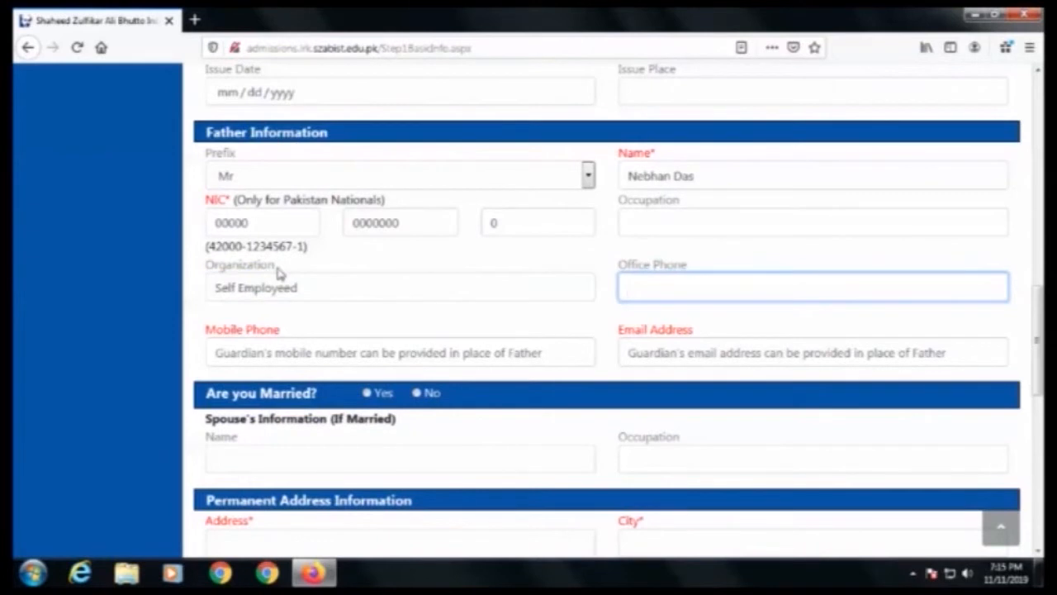
Step: Enter the father's mobile phone number and e-mail address
left_click(394, 347)
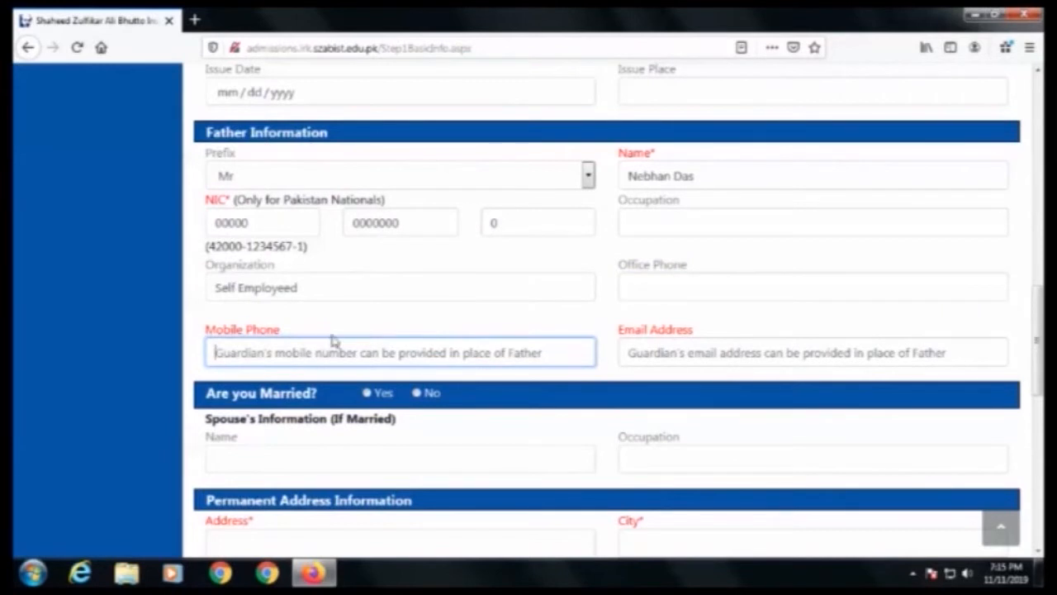
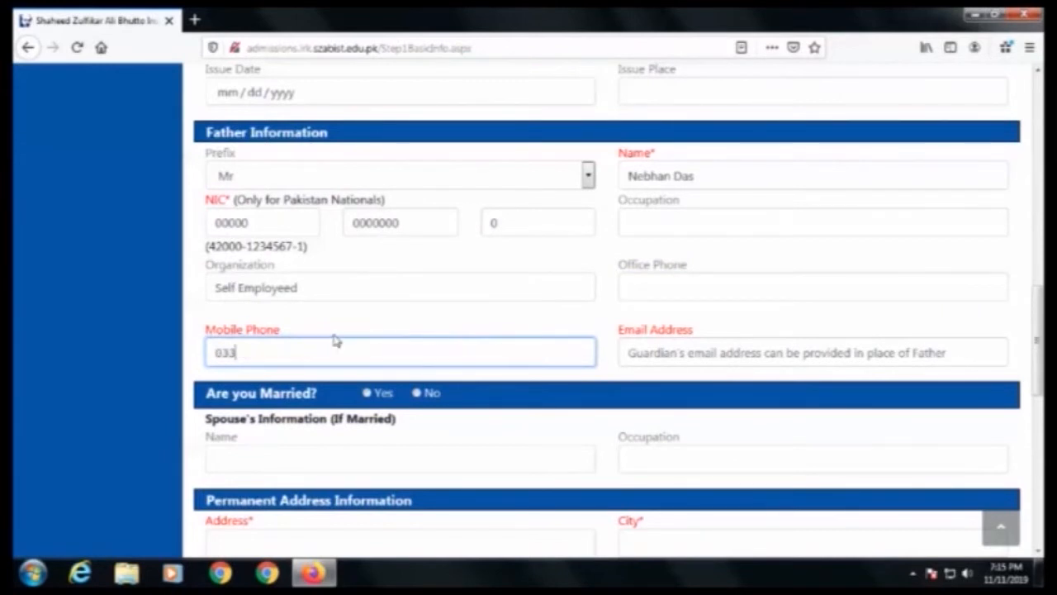
left_click(760, 352)
type("ab")
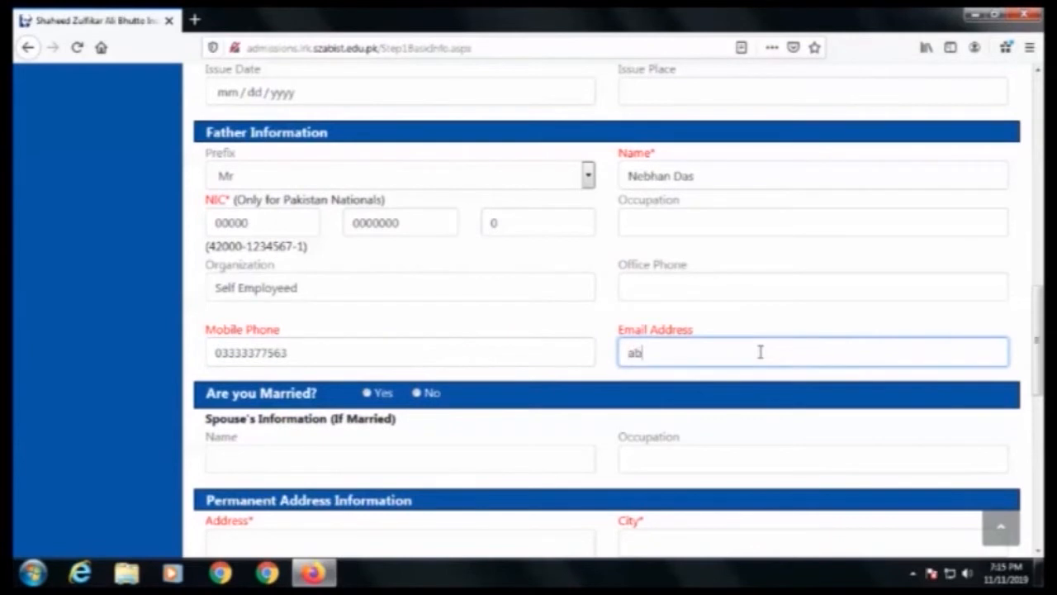
type("c@gmail.com")
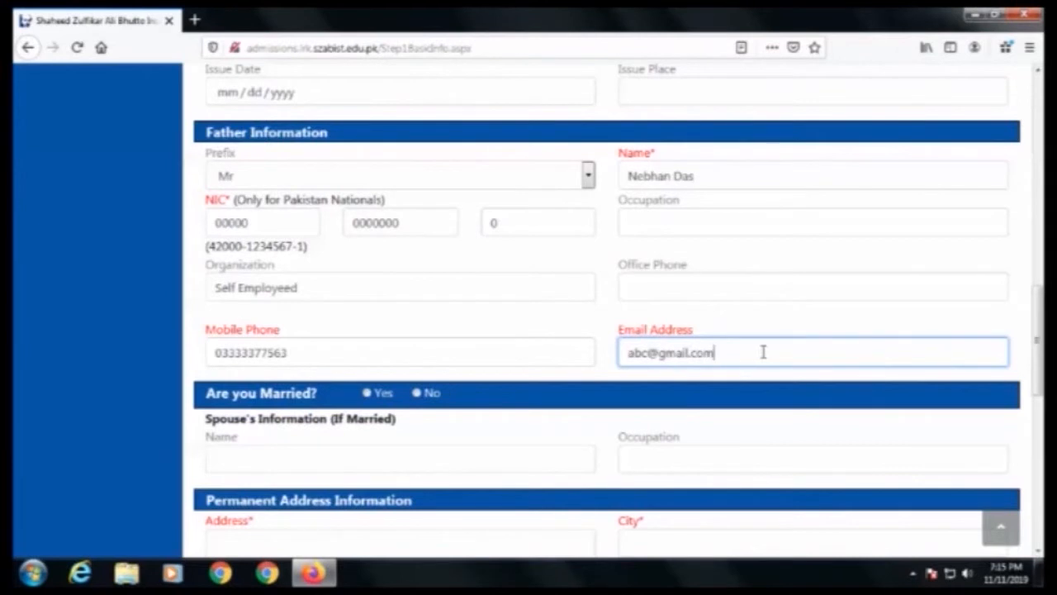
Step: Answer Yes to the married question
scroll(678, 364, "down", 2)
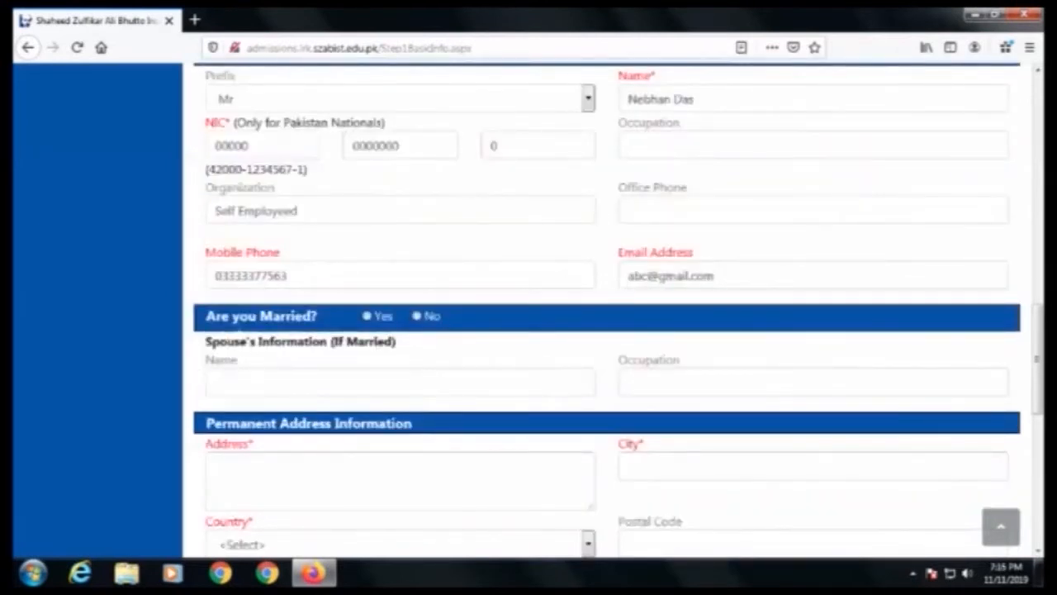
left_click_drag(207, 316, 356, 325)
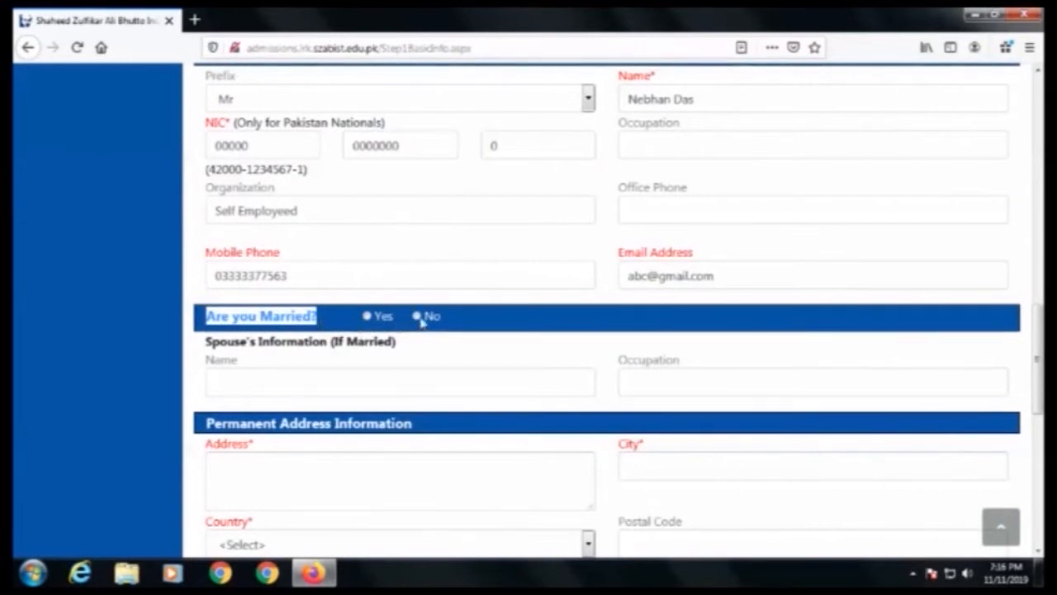
left_click(366, 316)
Step: Enter the street address in the Permanent Address Information section
type("ab")
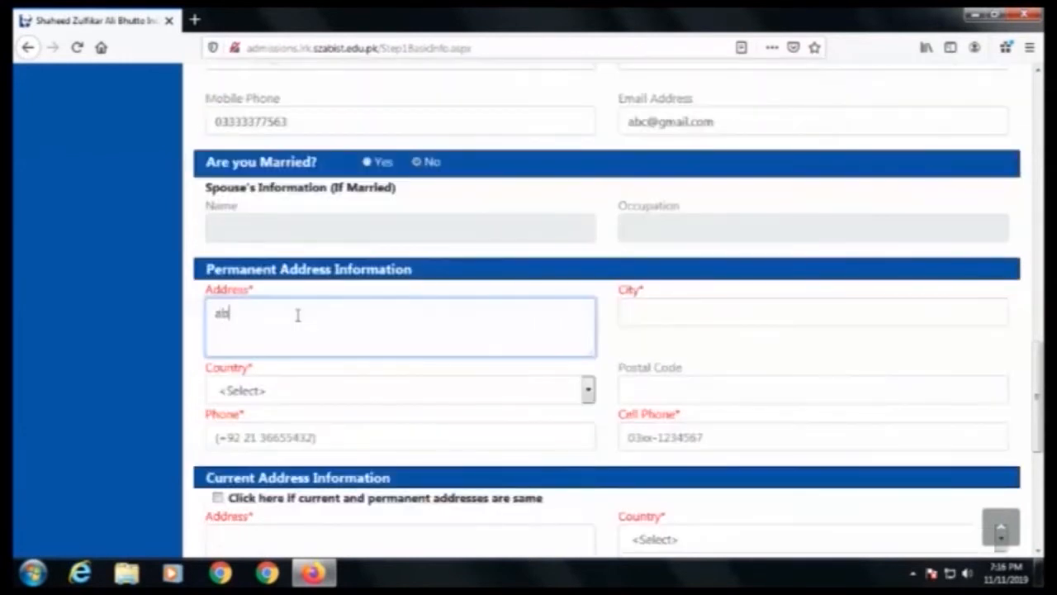
type("c Muhal")
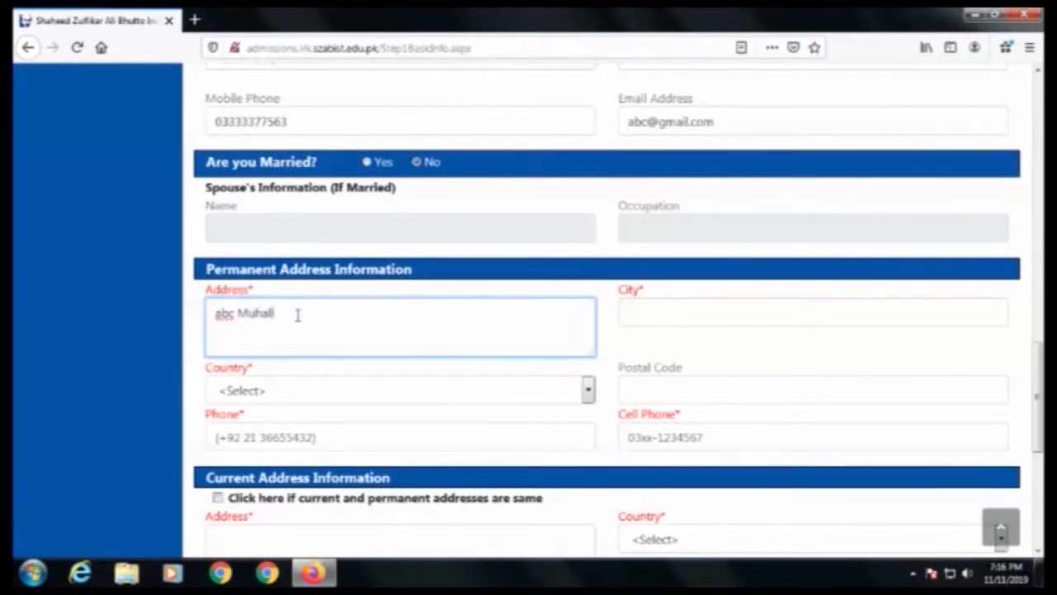
type("lah, Street 3 Larkana")
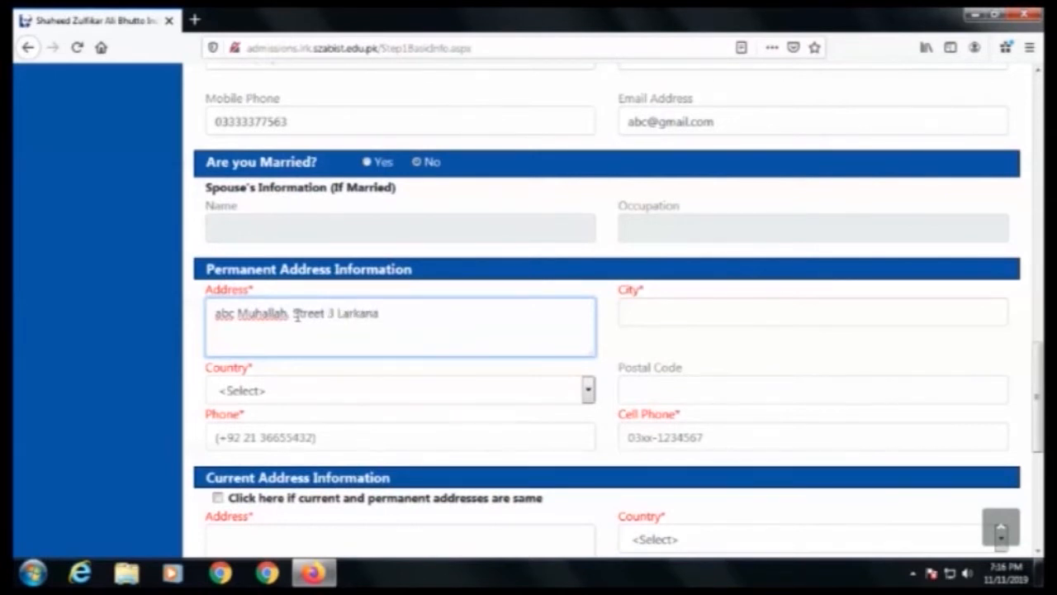
Step: Set the permanent address city to Larkana and the country to Pakistan
left_click(671, 310)
type("Larkana")
left_click(326, 398)
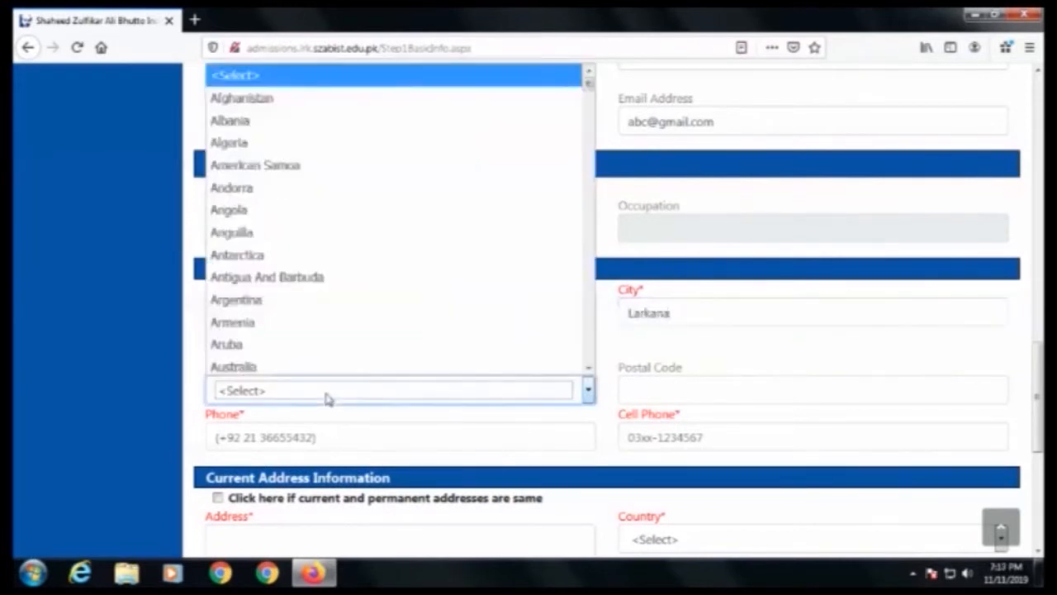
key("p")
key("Return")
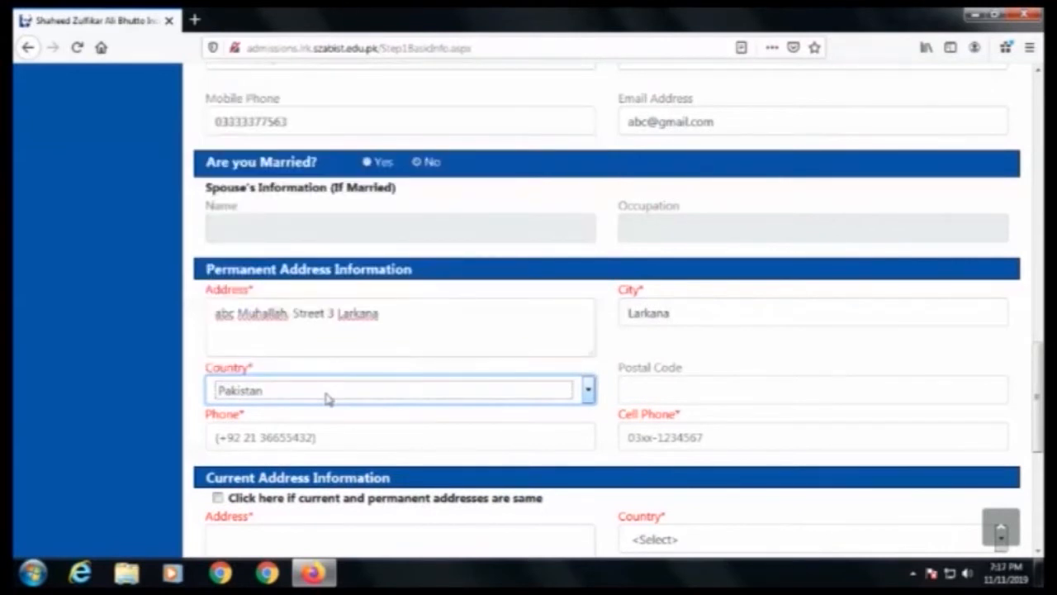
Step: Enter the postal code, landline phone and cell phone numbers for the permanent address
left_click(664, 385)
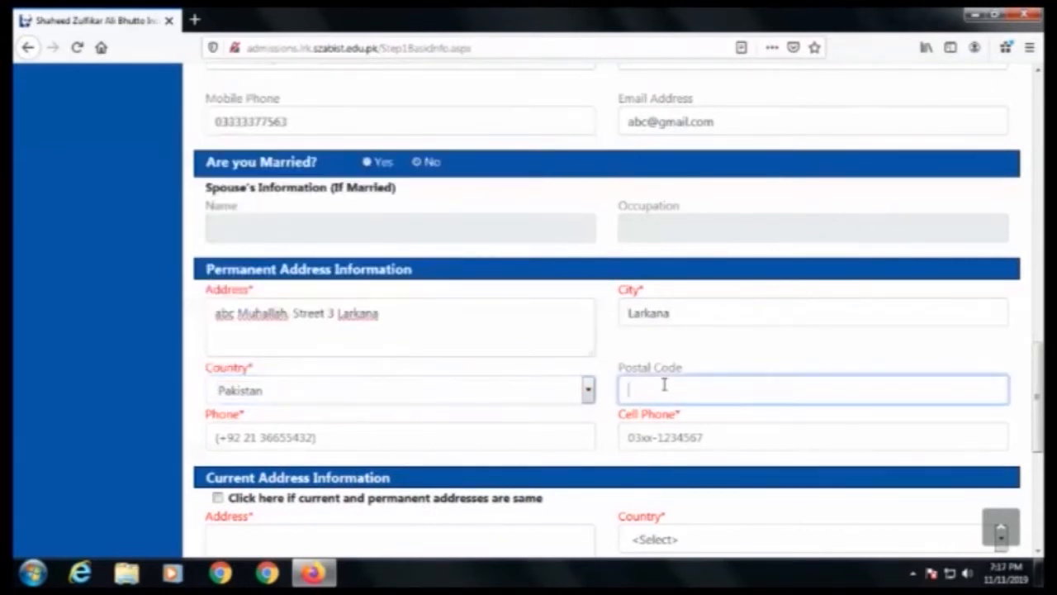
type("77150")
left_click(365, 428)
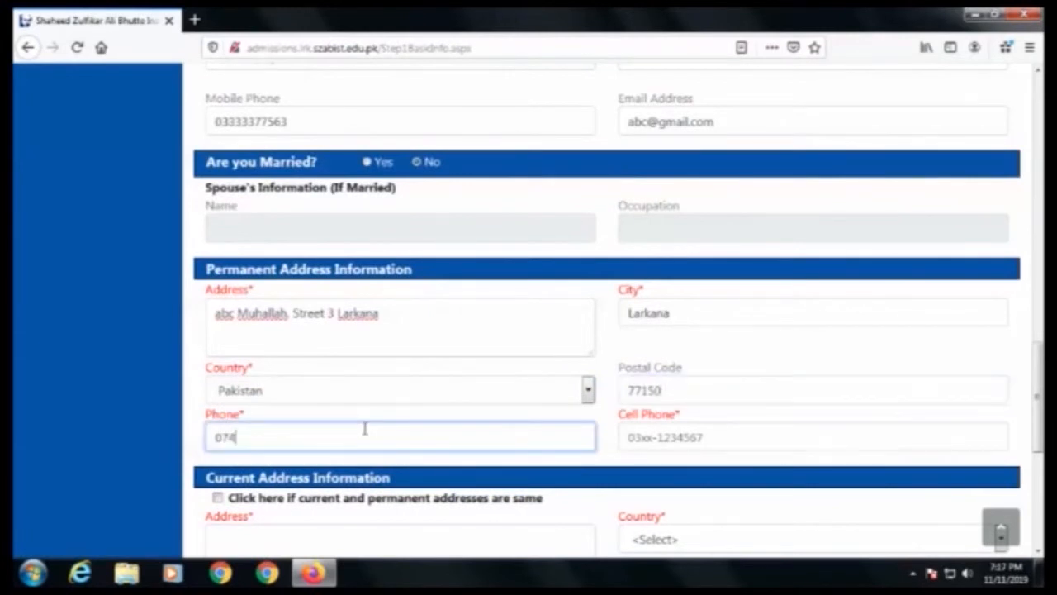
key("Tab")
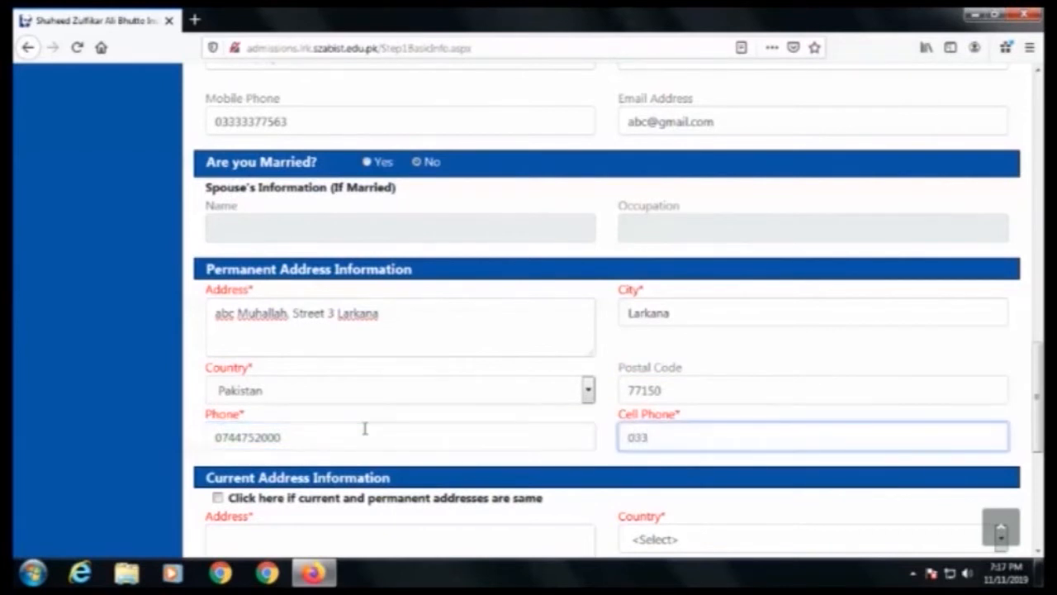
Step: Mark the current address as the same as the permanent address
scroll(364, 428, "down", 2)
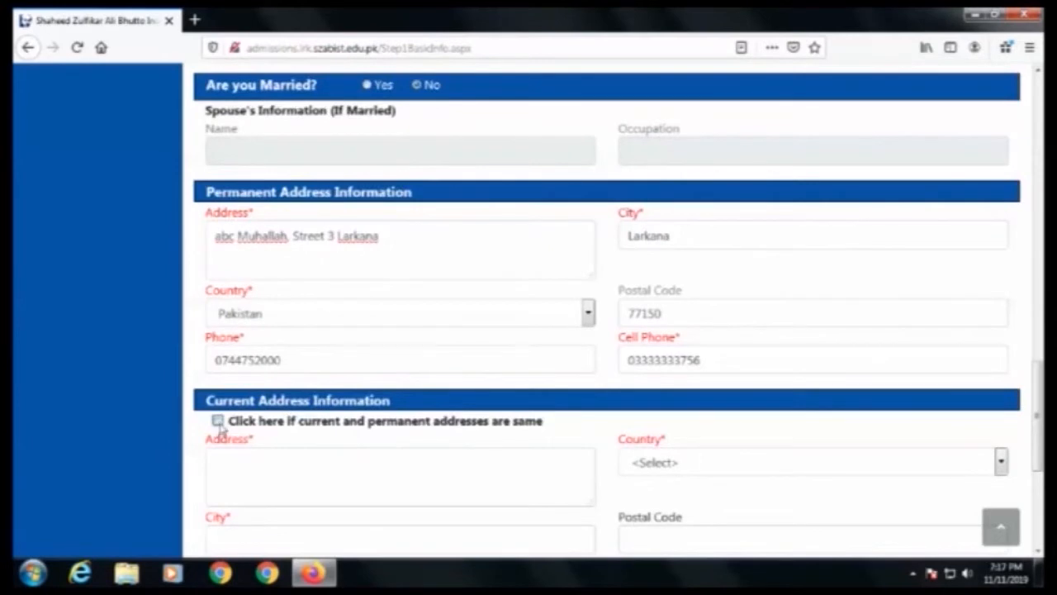
scroll(283, 467, "down", 4)
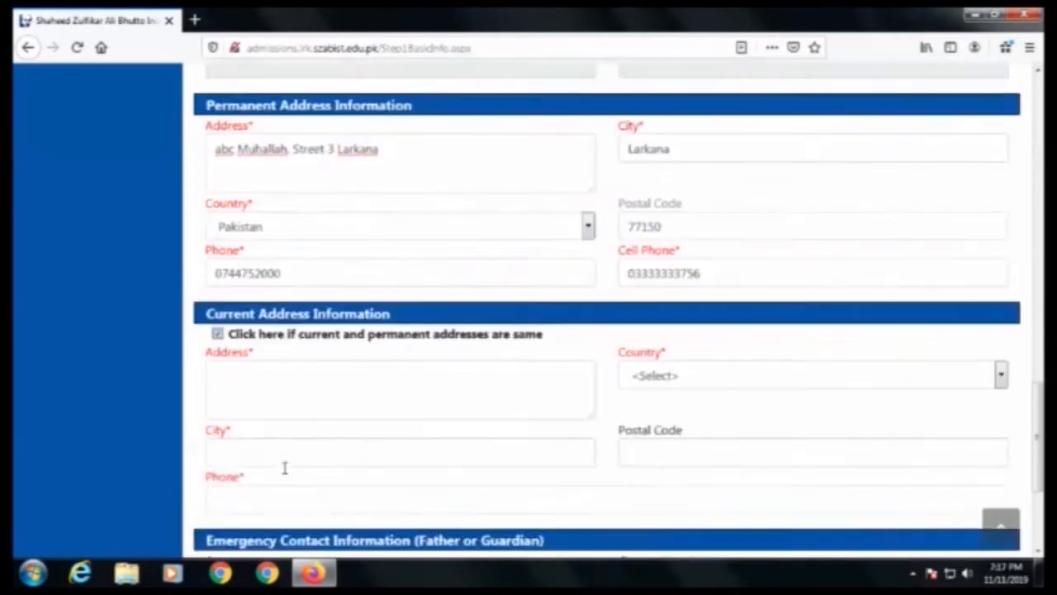
scroll(297, 380, "down", 3)
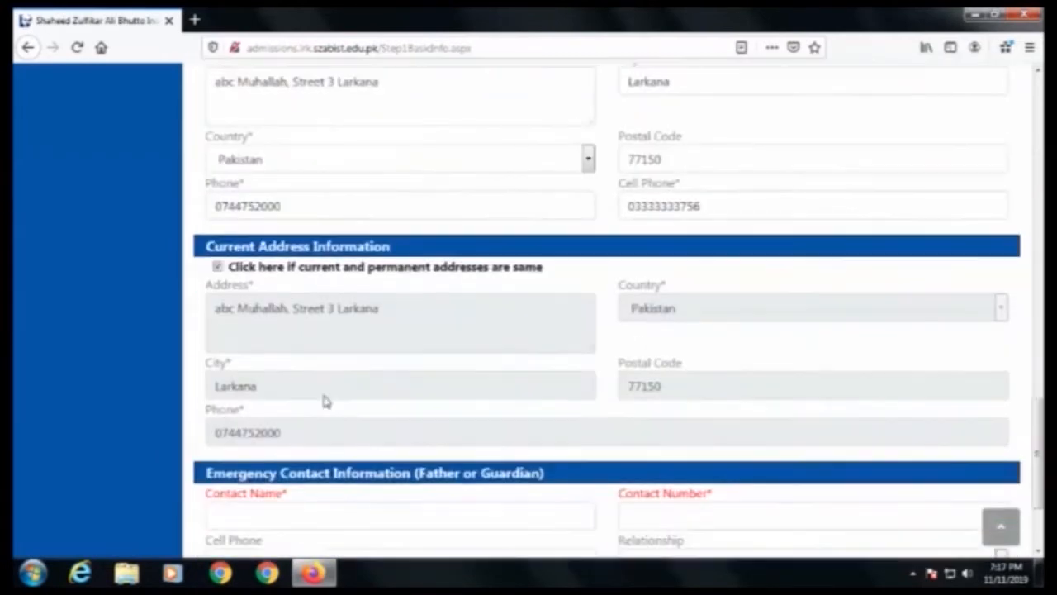
scroll(321, 413, "down", 3)
left_click_drag(206, 330, 552, 332)
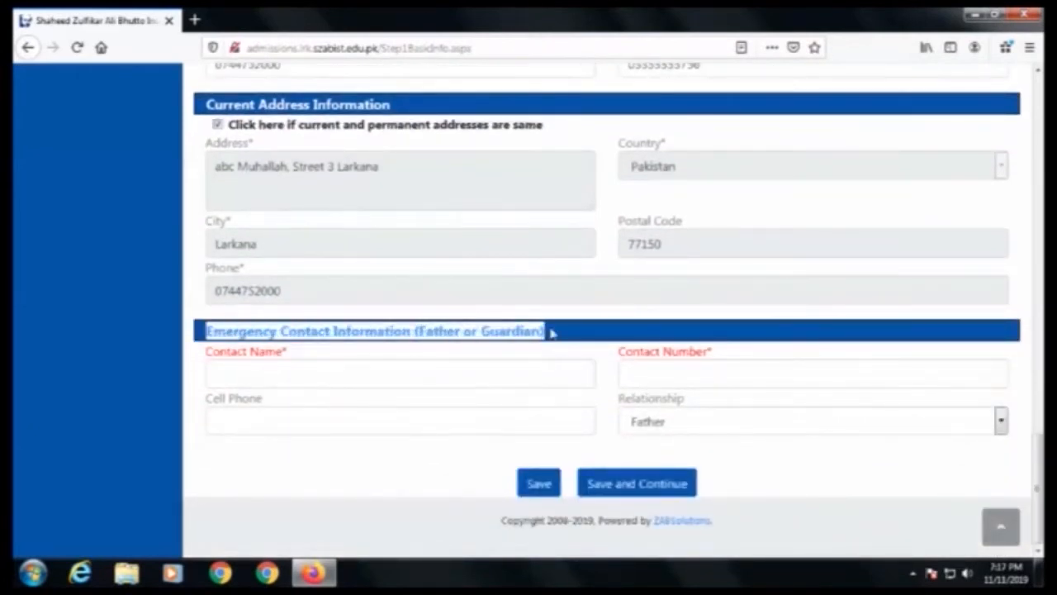
Step: Enter the emergency contact's name, contact number and cell phone number
left_click(250, 379)
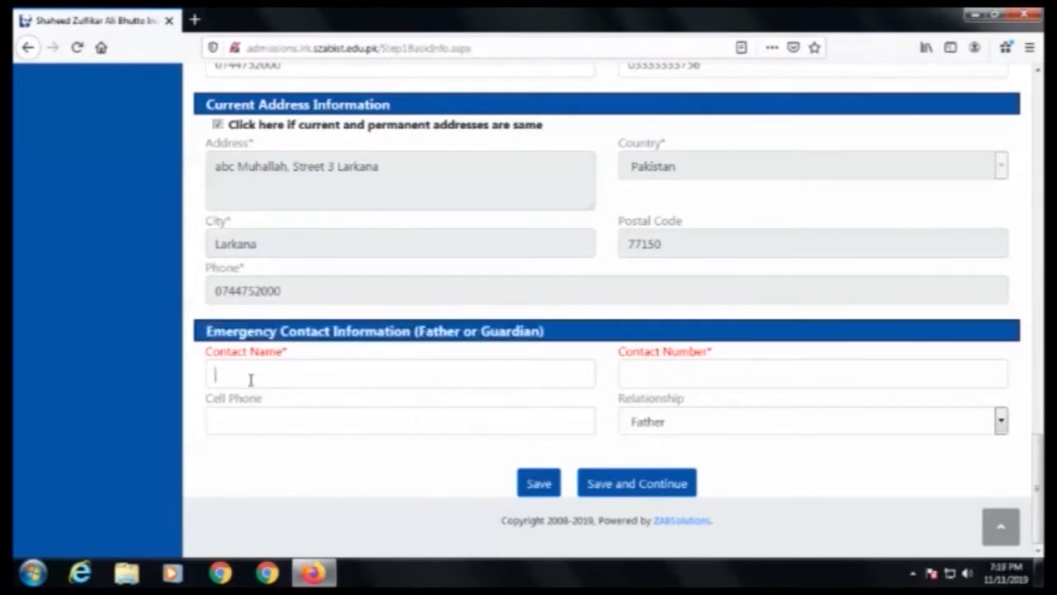
type("Soor")
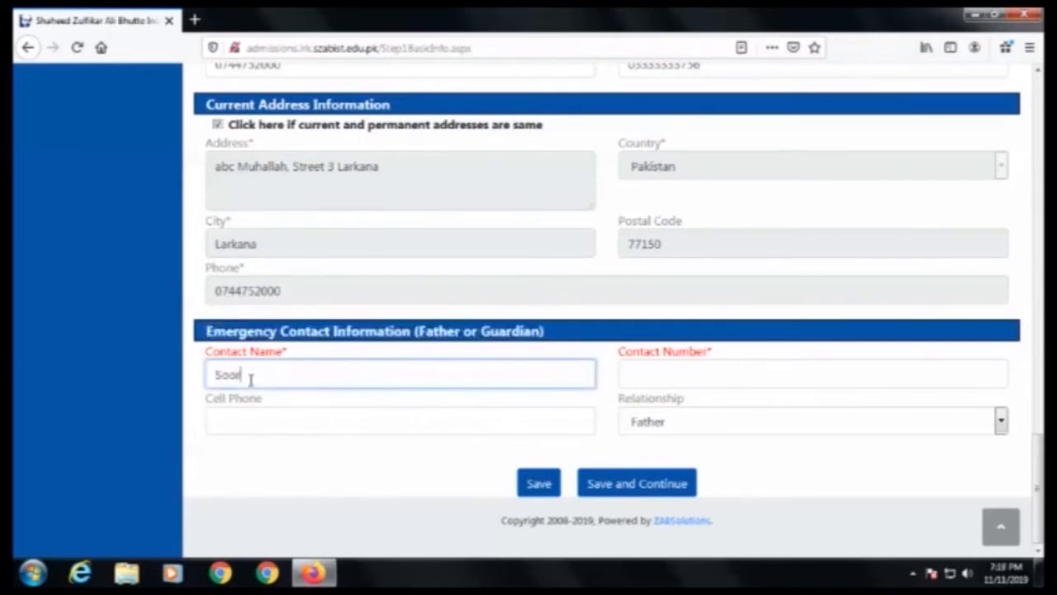
type("aj")
key("Tab")
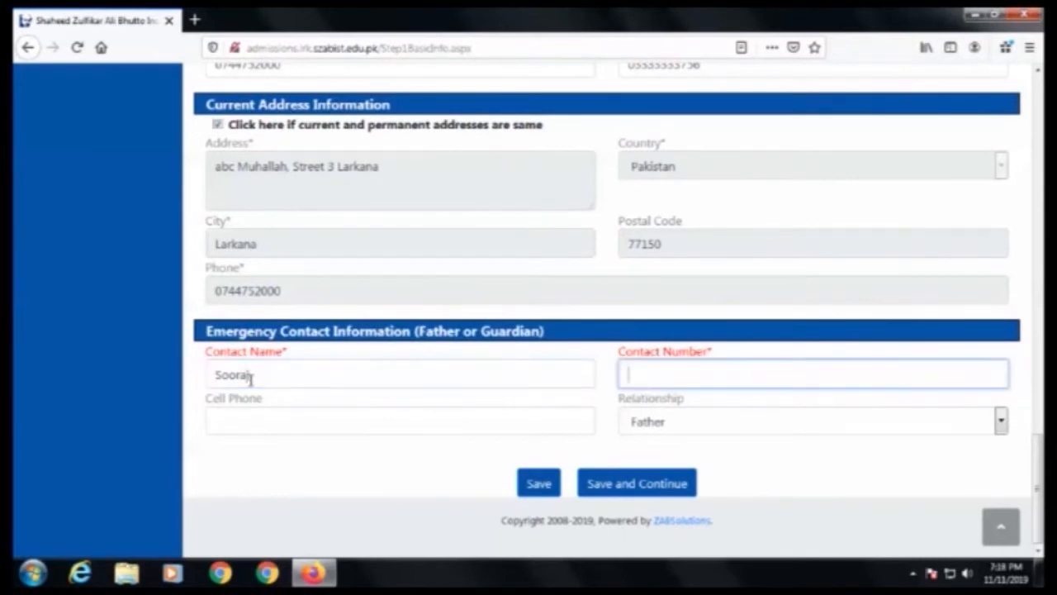
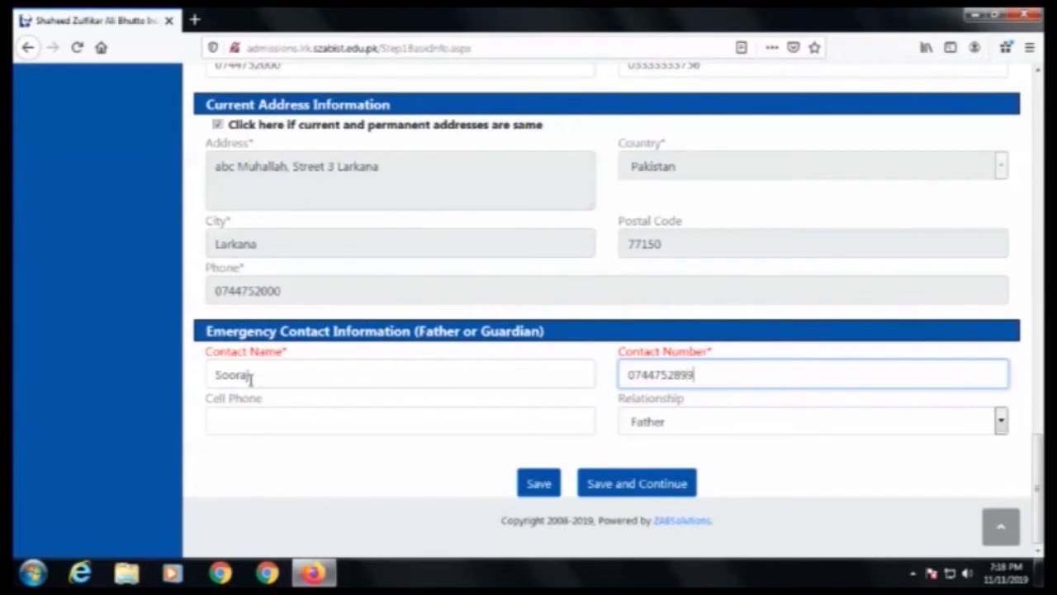
left_click(297, 422)
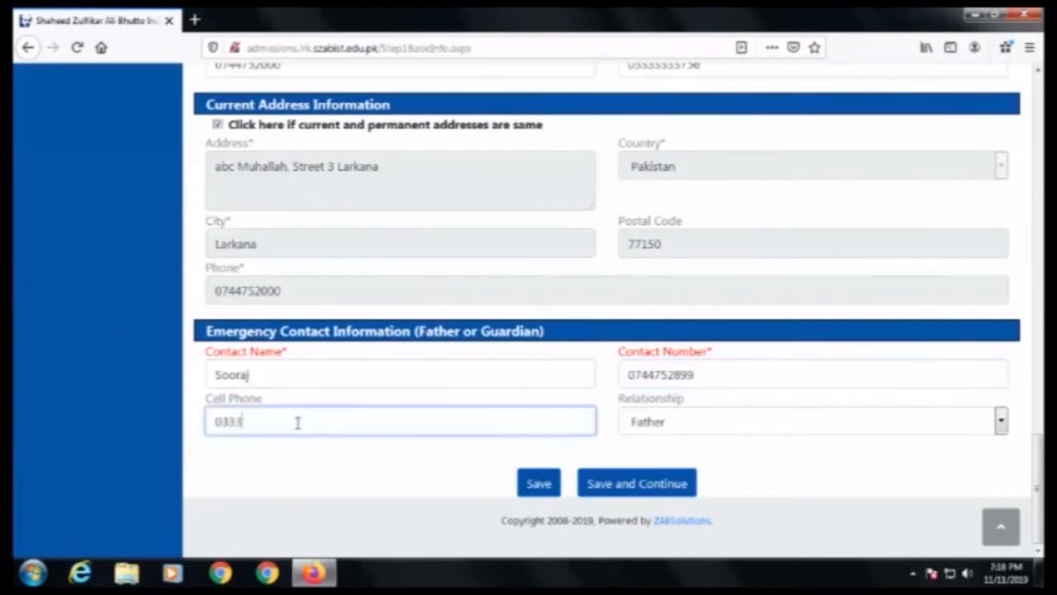
Step: Set the emergency contact's relationship to Brother and save the basic info to continue
left_click(679, 423)
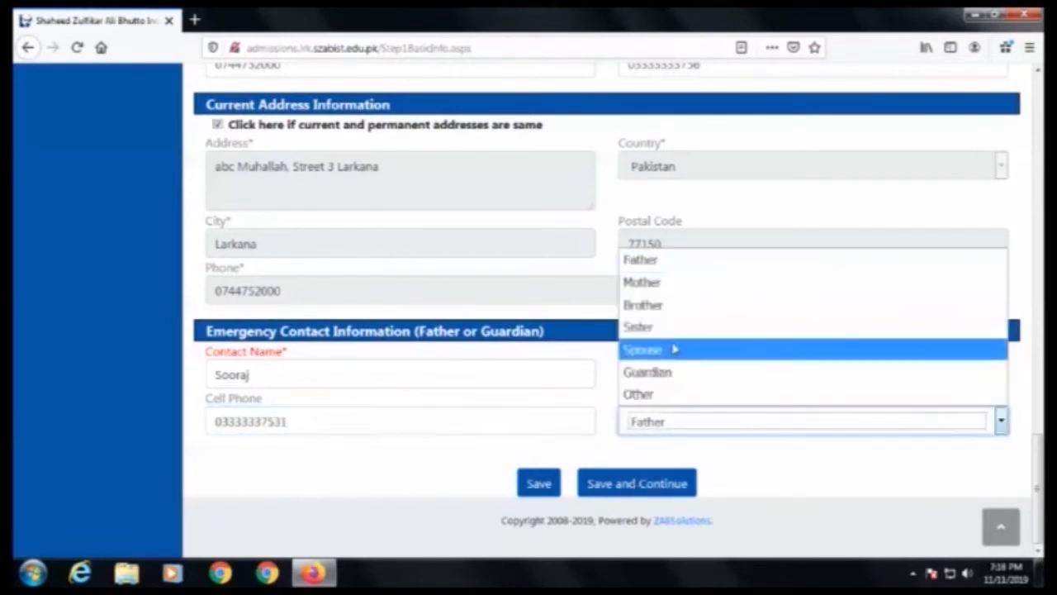
left_click(671, 307)
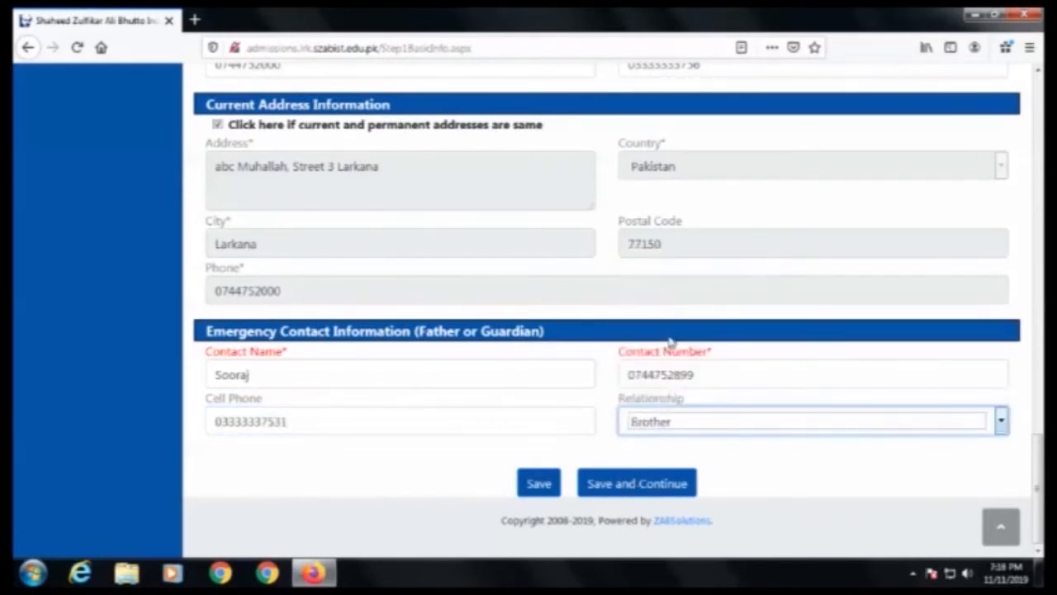
left_click(621, 487)
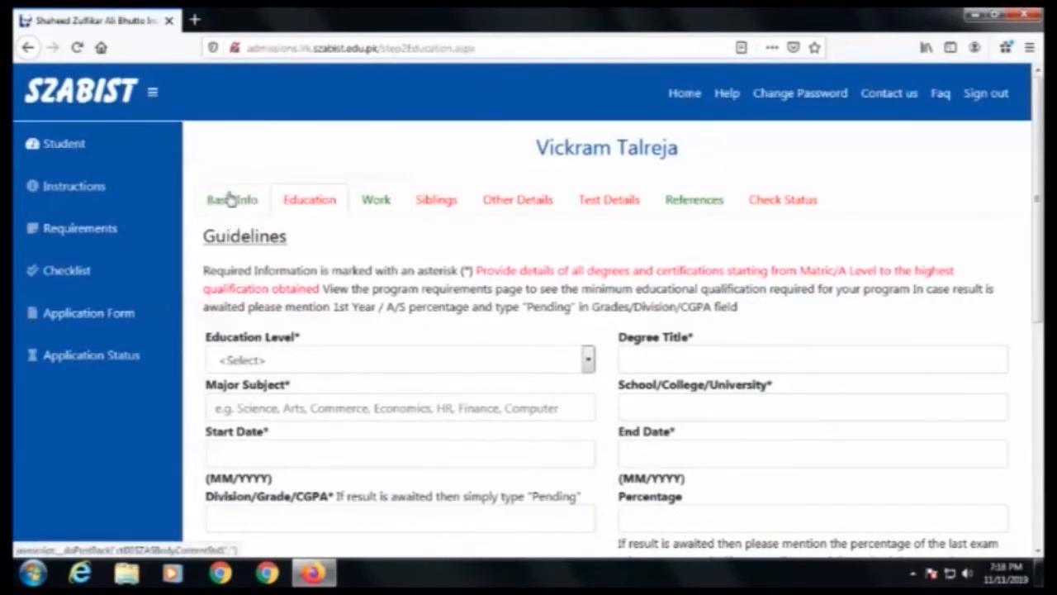
Step: Start a new education entry with education level Intermediate and degree title HSC
scroll(319, 324, "down", 1)
scroll(298, 310, "down", 2)
scroll(333, 207, "up", 3)
left_click(322, 359)
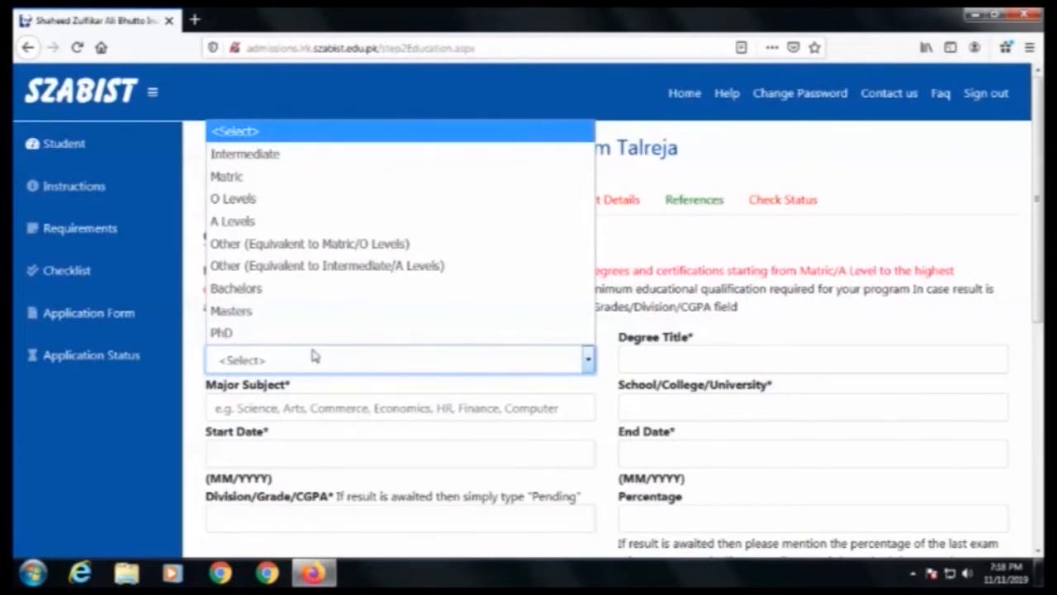
left_click(361, 388)
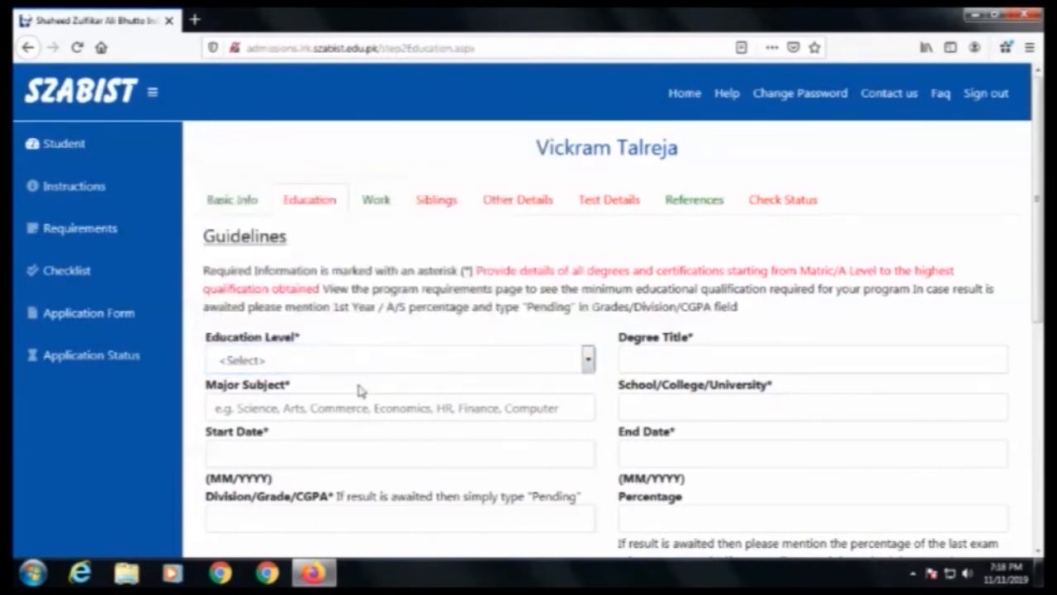
left_click(357, 361)
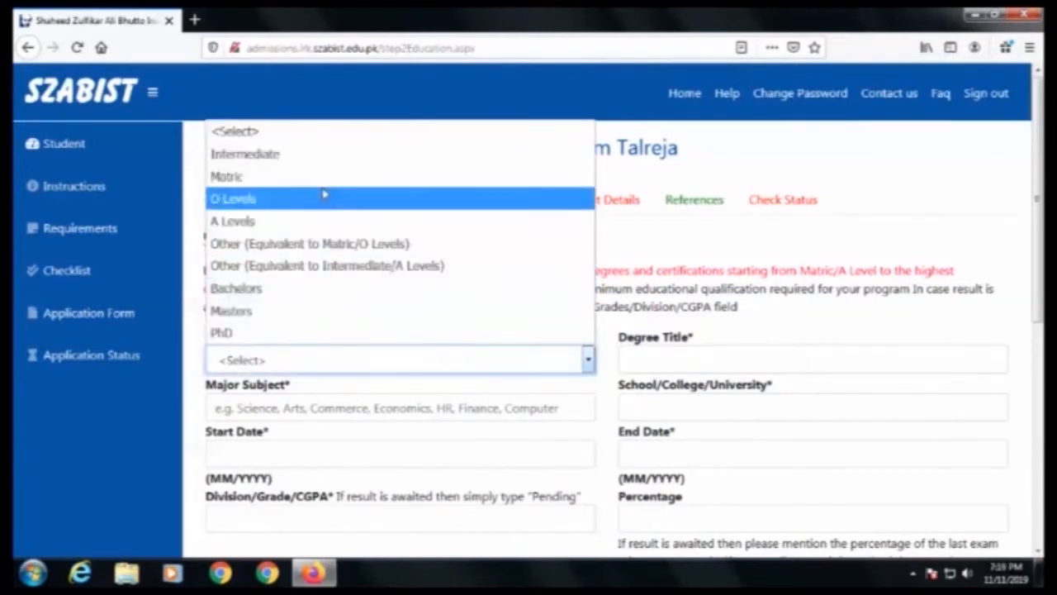
left_click(314, 157)
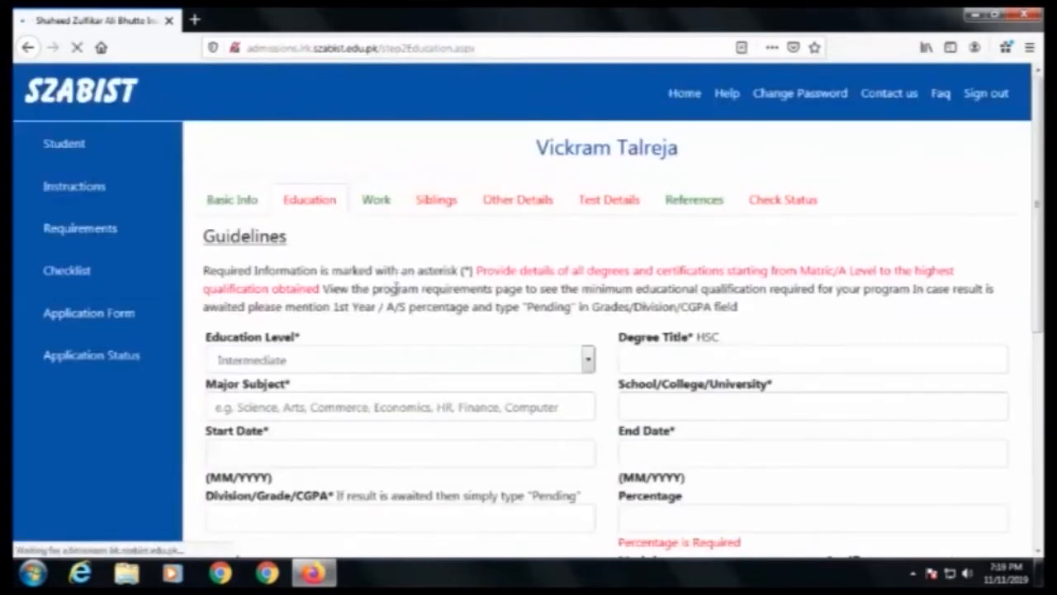
left_click(707, 357)
type("HSC")
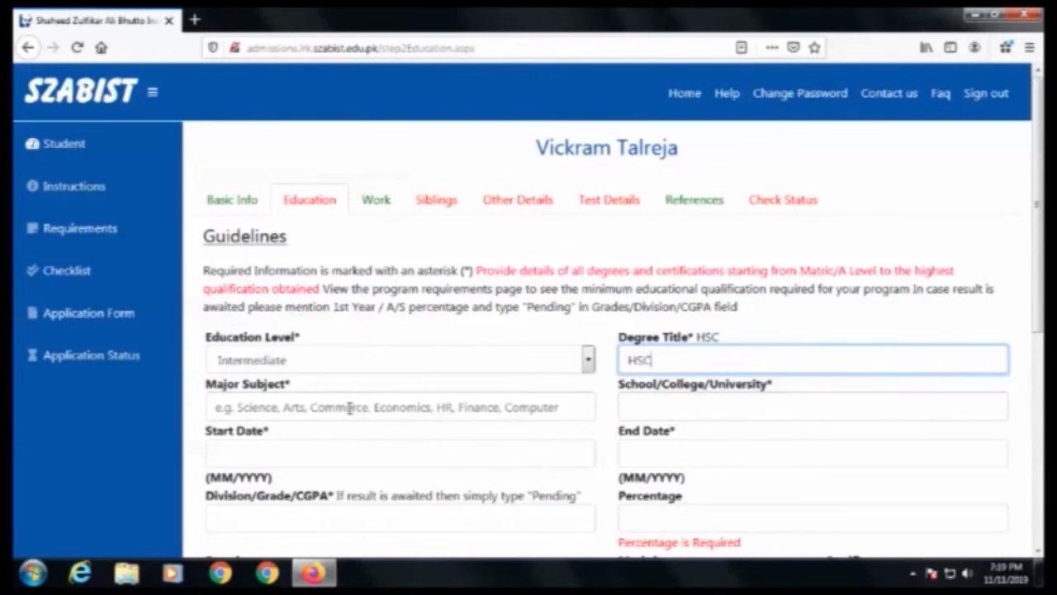
Step: Set the major subject to Commerce and the school to Govt. Collage Larkana
left_click(293, 413)
type("C")
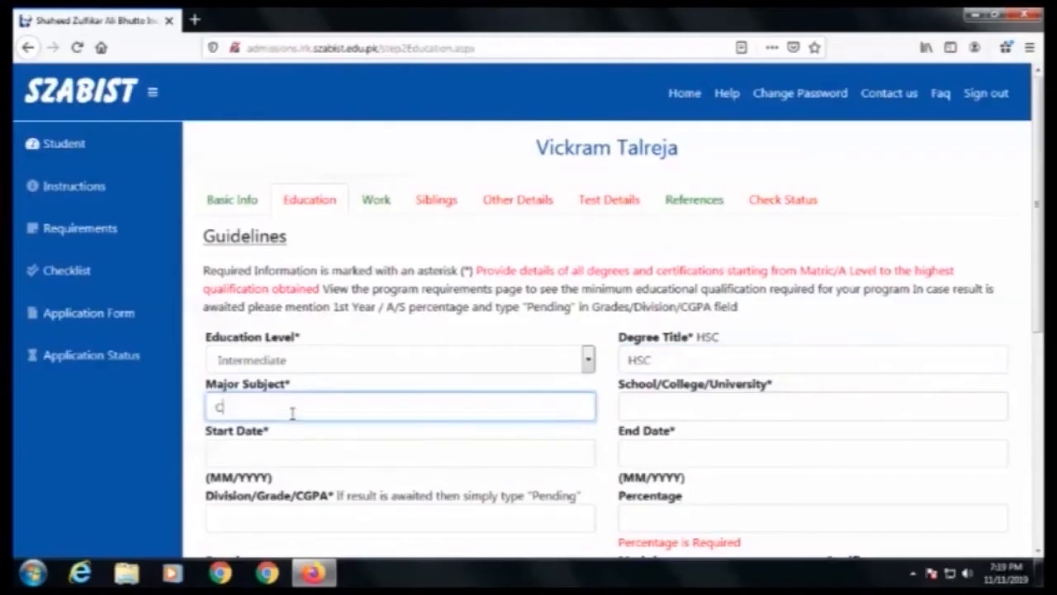
type("ommerce")
key("Tab")
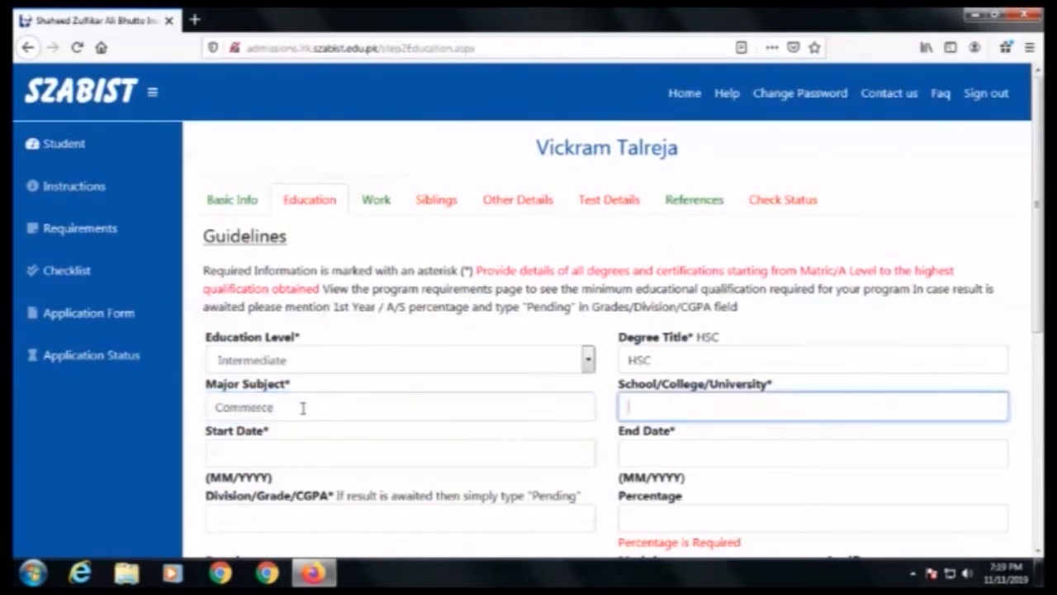
type("Govt. Collage Larkana")
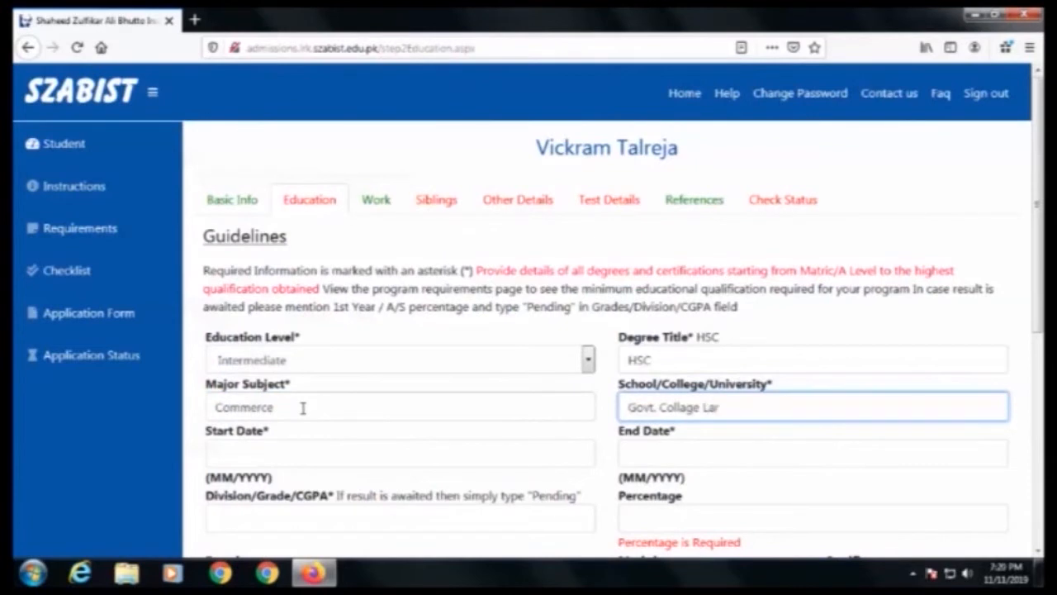
Step: Set the Intermediate start date to 5/2014 and end date to 5/2016
left_click(268, 447)
type("5")
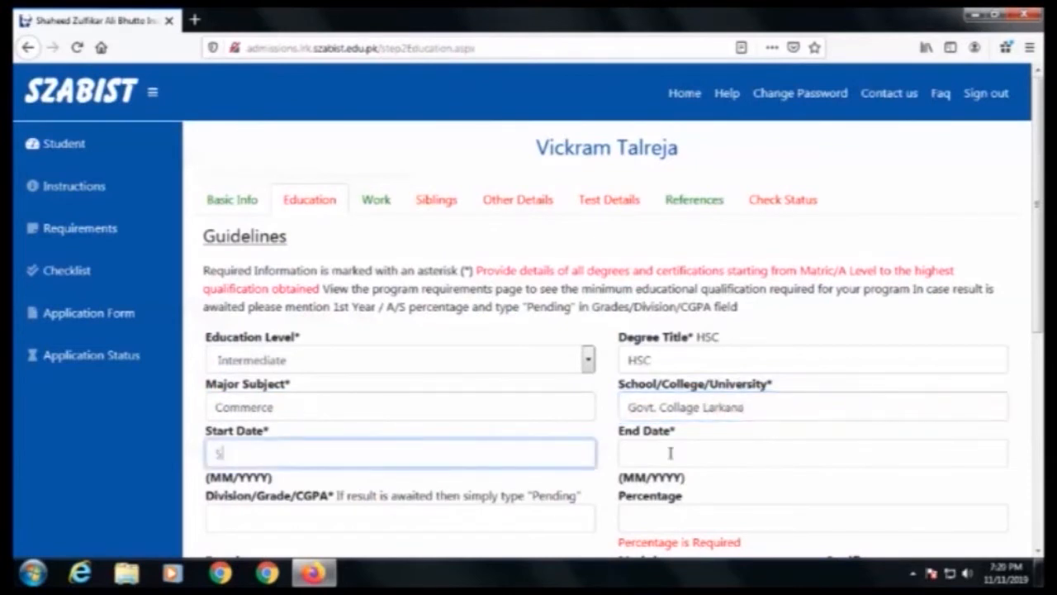
type("/2014")
left_click(671, 452)
type("5/2016")
key("Tab")
Step: Set the Intermediate grade to A and percentage to 70
scroll(403, 472, "down", 2)
type("A")
key("Tab")
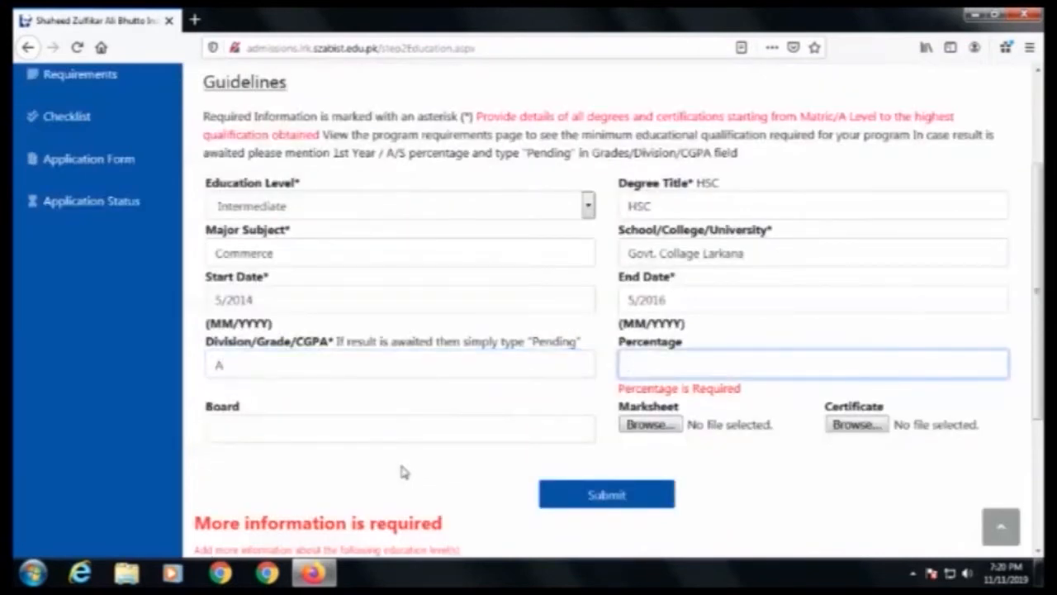
type("70")
Step: Enter the board as BISE Larkana and submit the Intermediate education record
left_click(349, 431)
type("BISE LArkana")
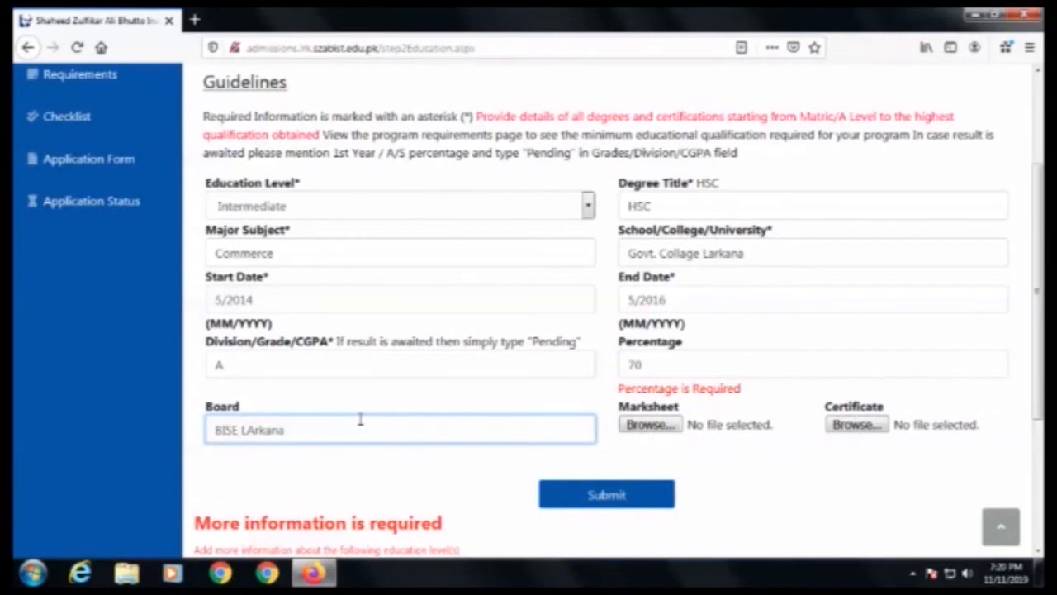
left_click(252, 430)
key("BackSpace")
type("a")
left_click(596, 496)
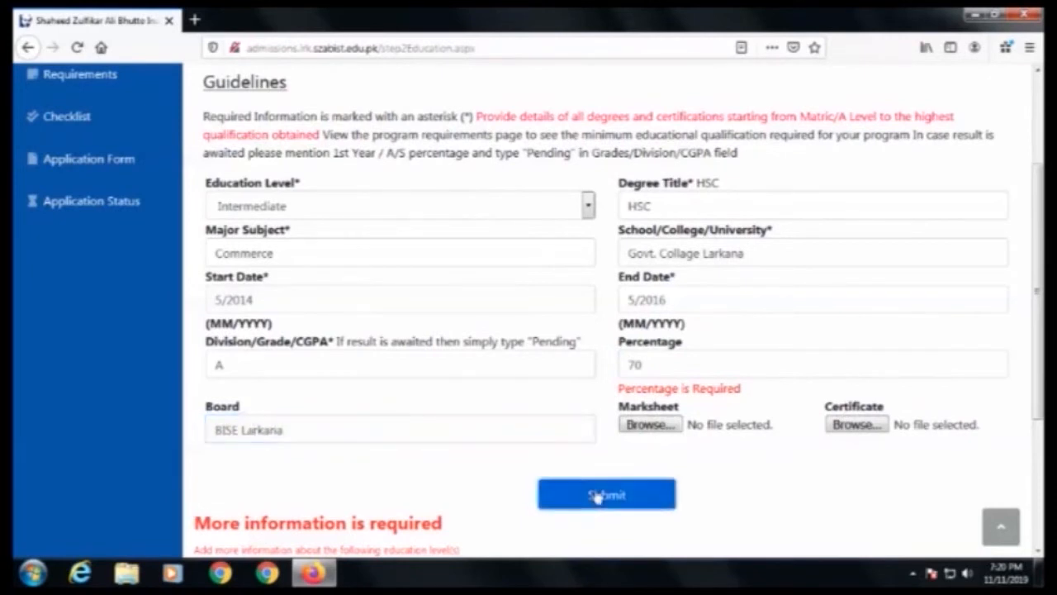
Step: Edit the Intermediate record, changing the grade to A1 and the percentage to 80, and update it
scroll(367, 376, "down", 3)
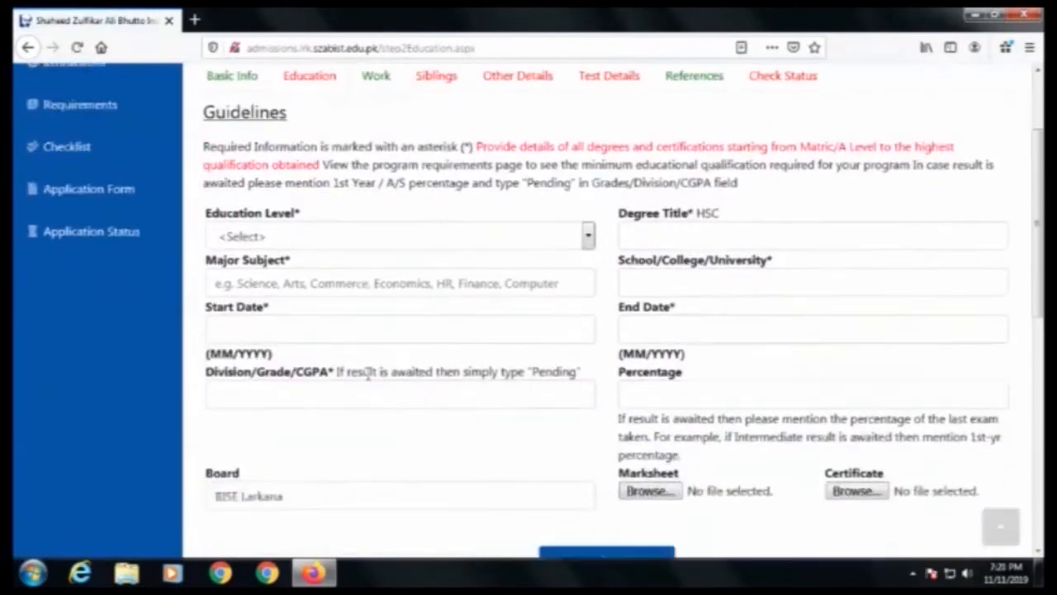
scroll(368, 375, "down", 10)
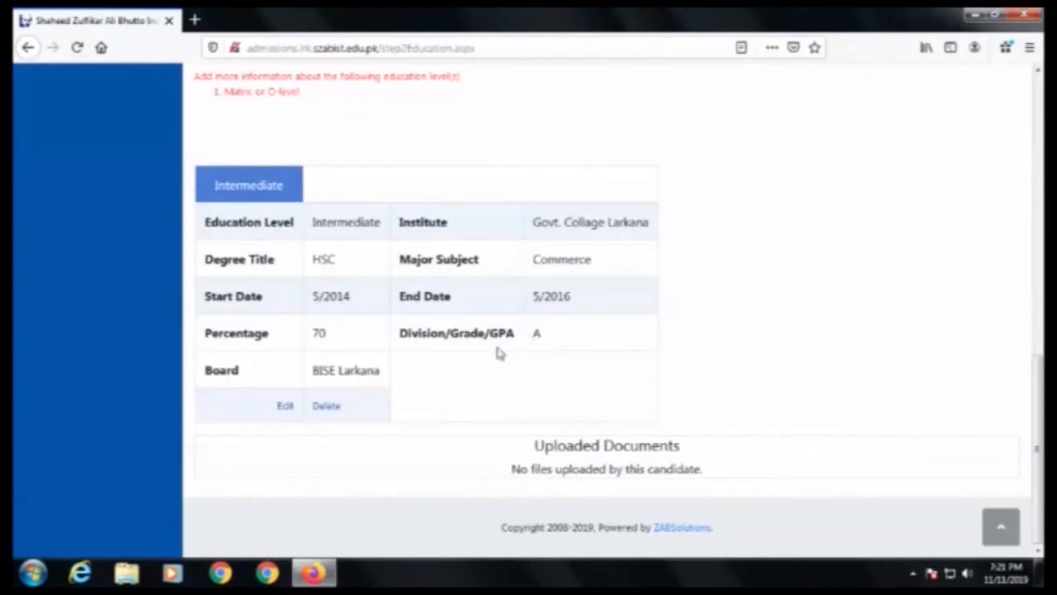
left_click(284, 408)
scroll(547, 416, "down", 1)
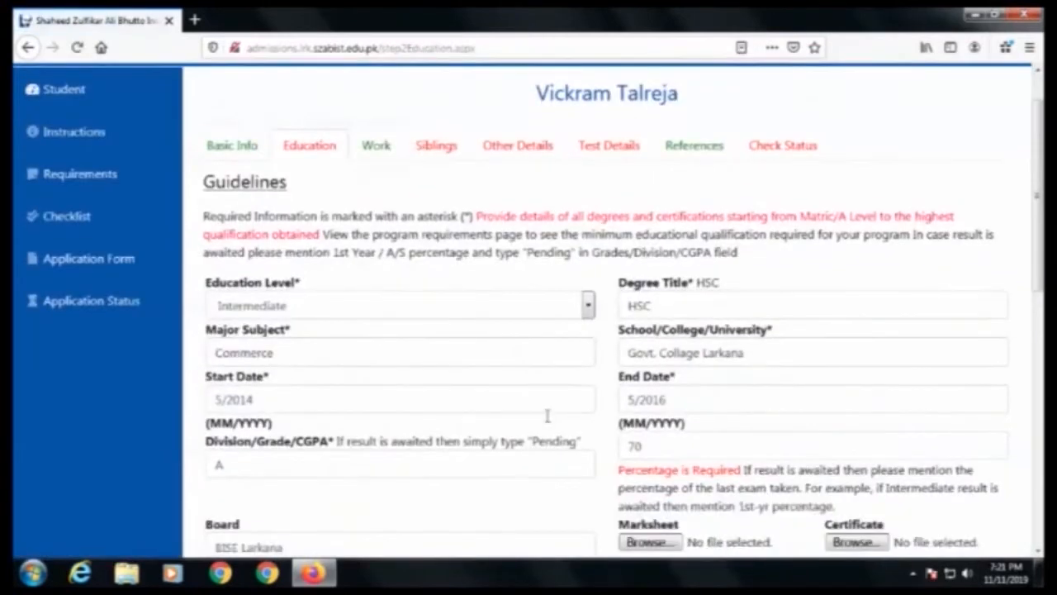
scroll(547, 415, "down", 2)
left_click(267, 366)
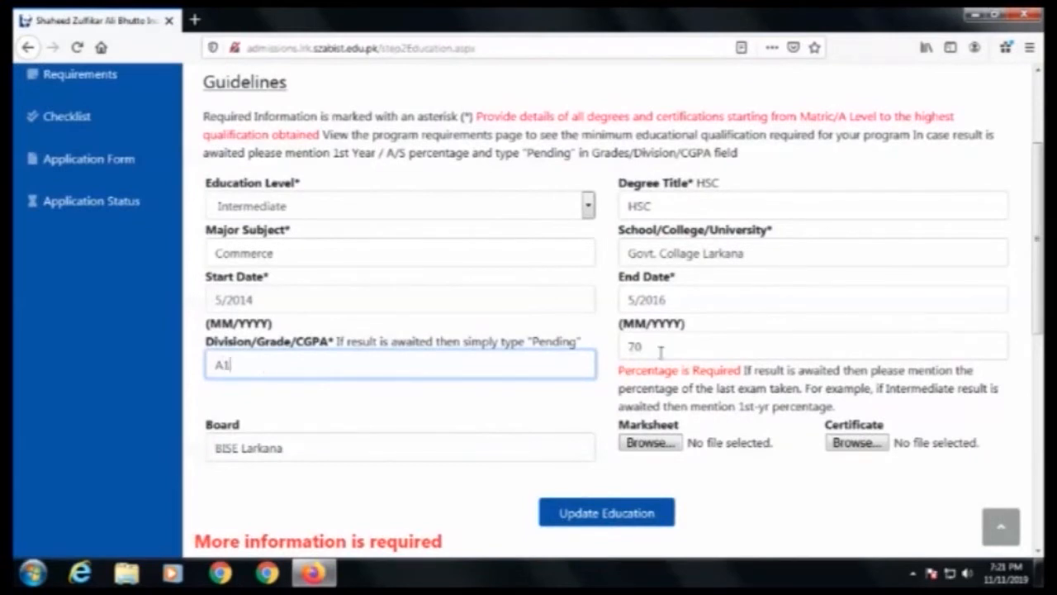
left_click(633, 347)
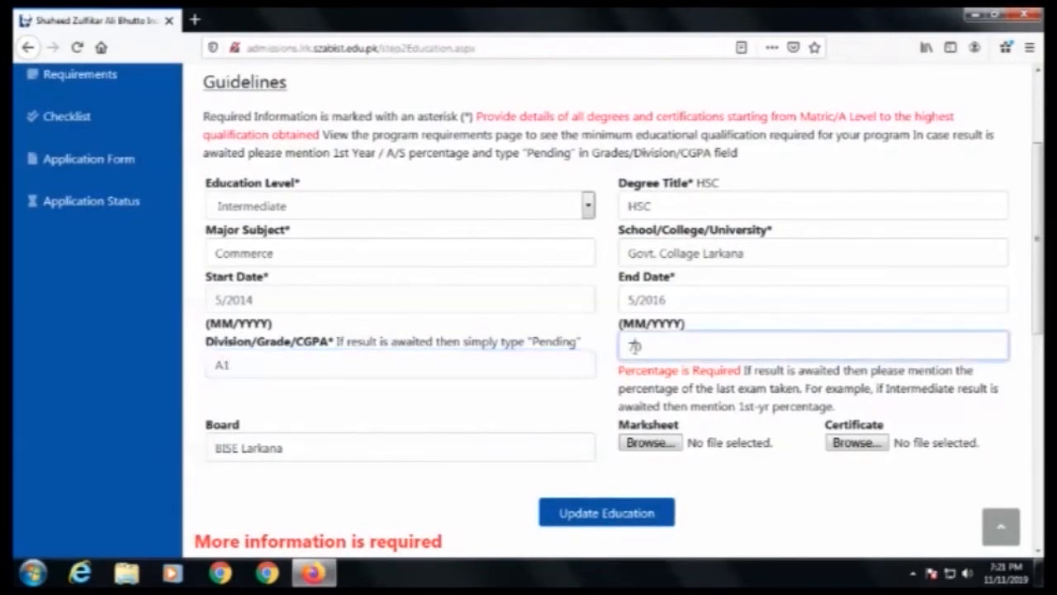
key("BackSpace")
type("8")
left_click(609, 514)
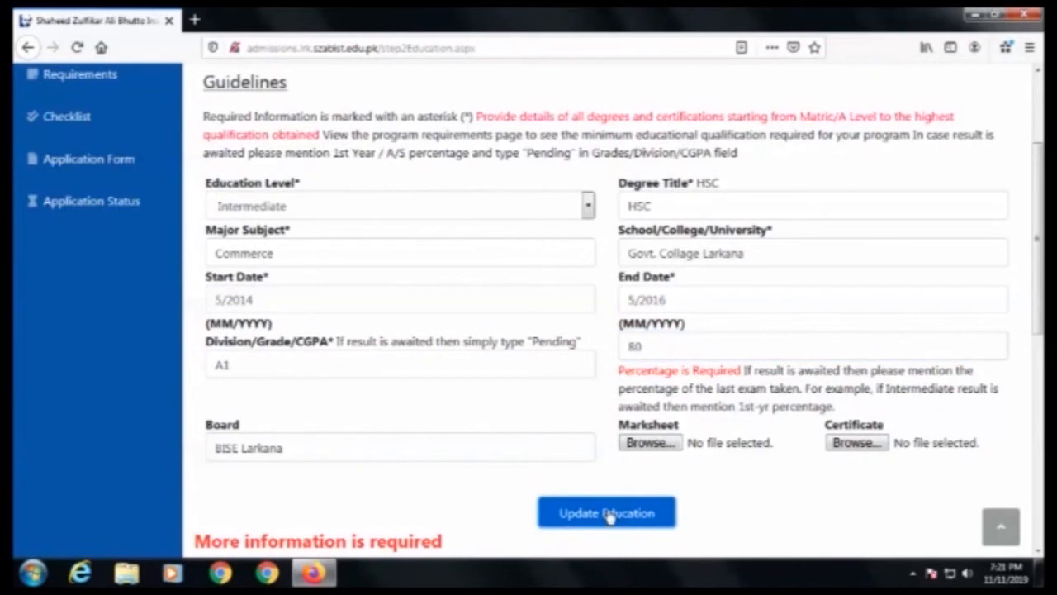
Step: Start a new education entry with education level Matric and degree title SSC
scroll(366, 454, "down", 10)
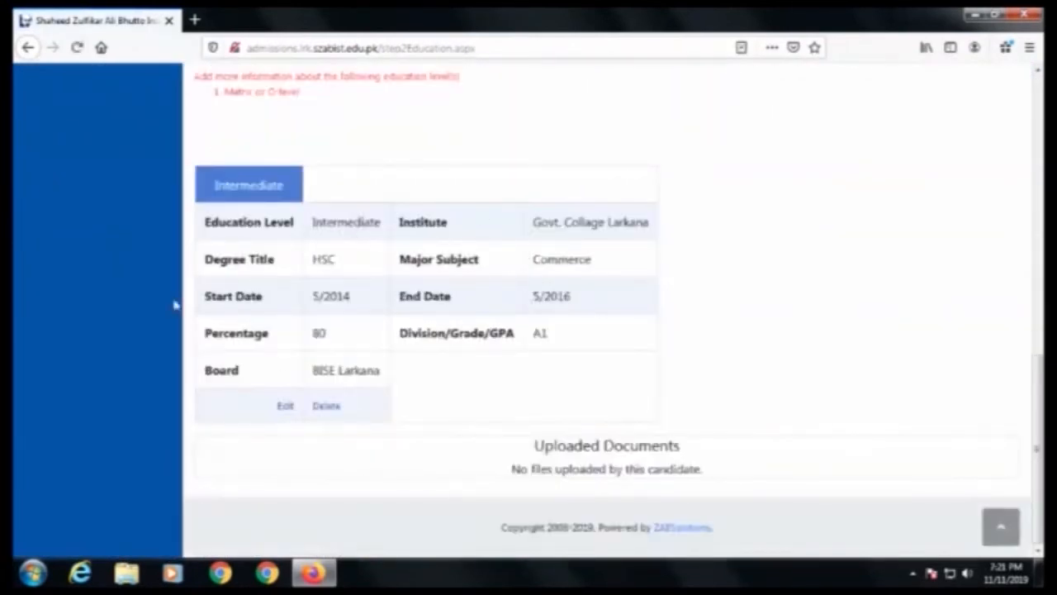
scroll(363, 365, "up", 10)
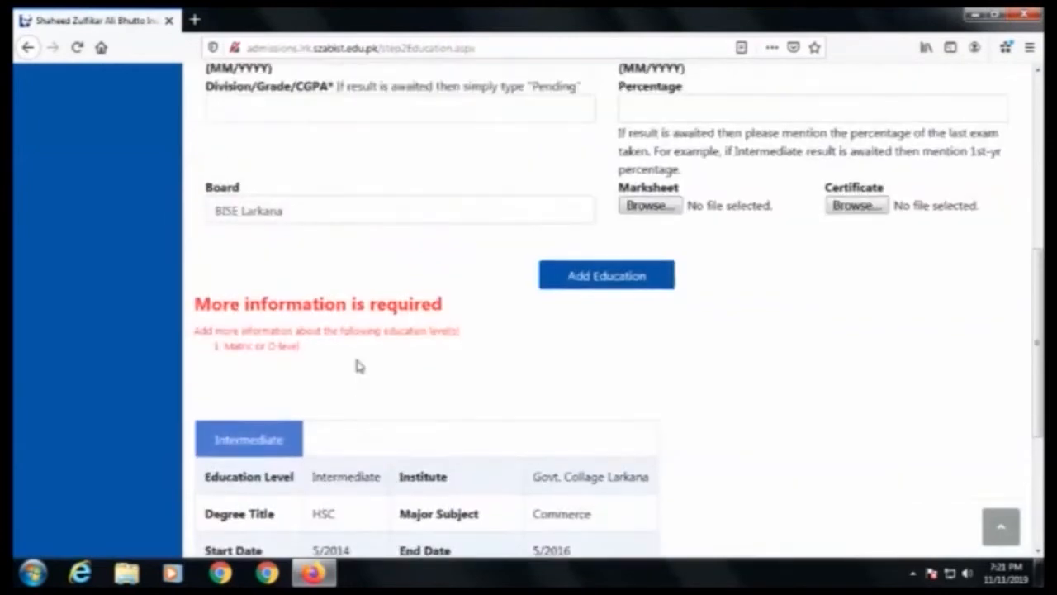
left_click(297, 369)
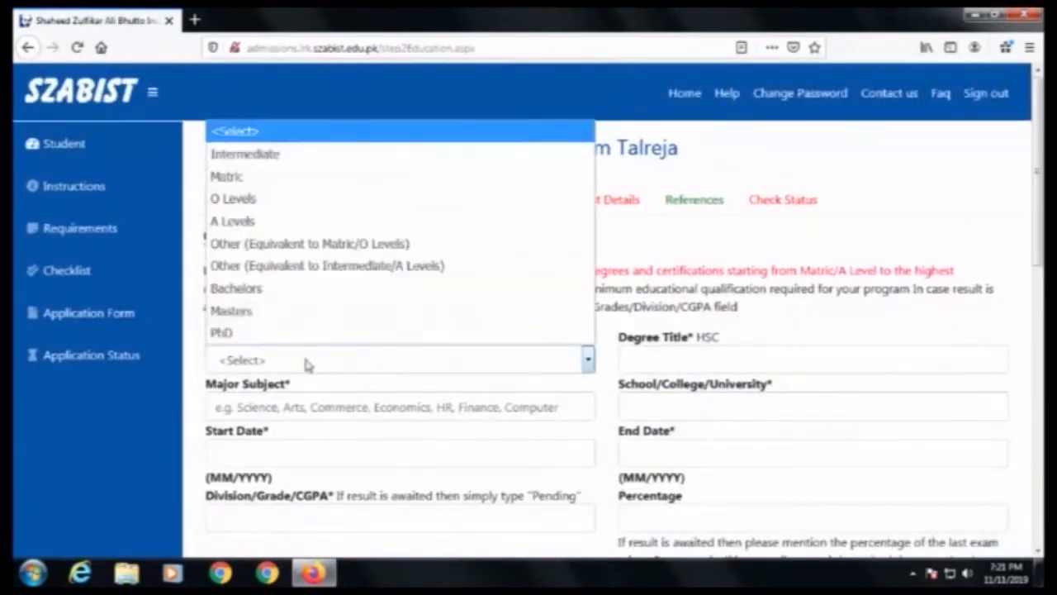
left_click(279, 176)
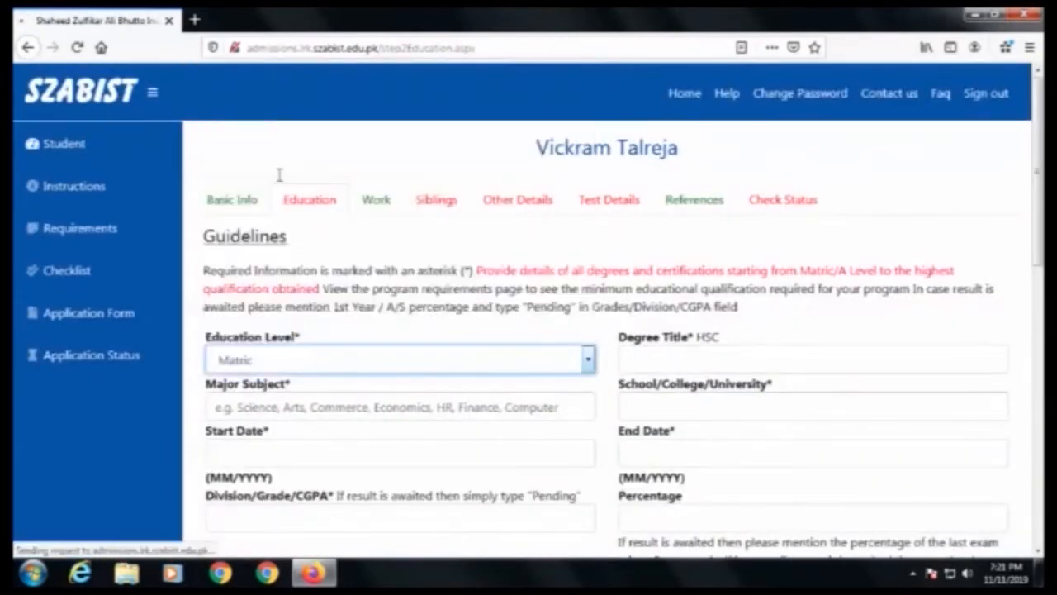
left_click(675, 360)
type("SSC")
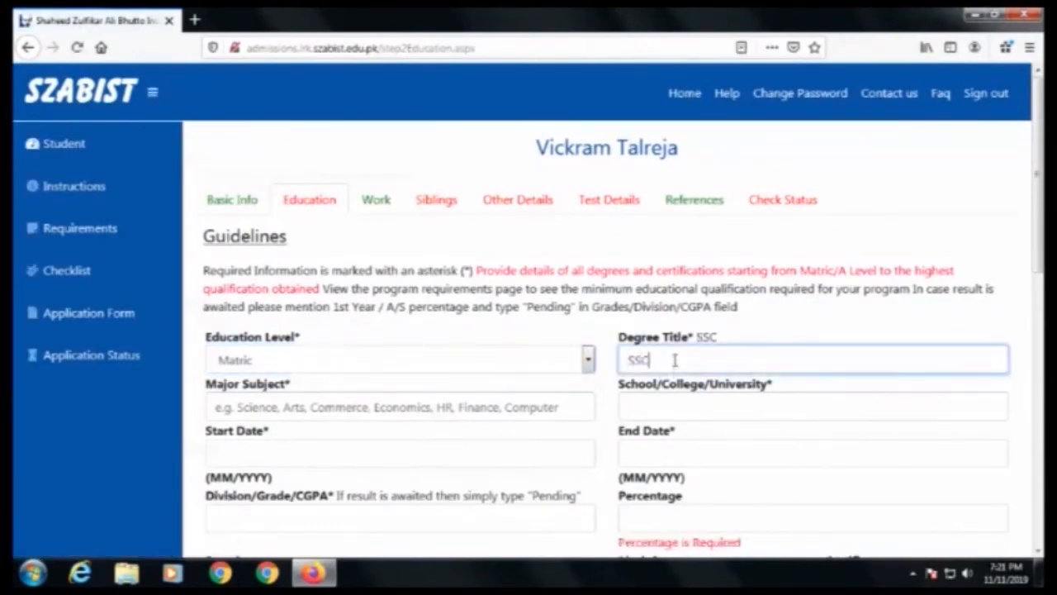
Step: Set the Matric major subject to Science and the school to Govt. Collage Larkana
left_click(317, 408)
type("Science")
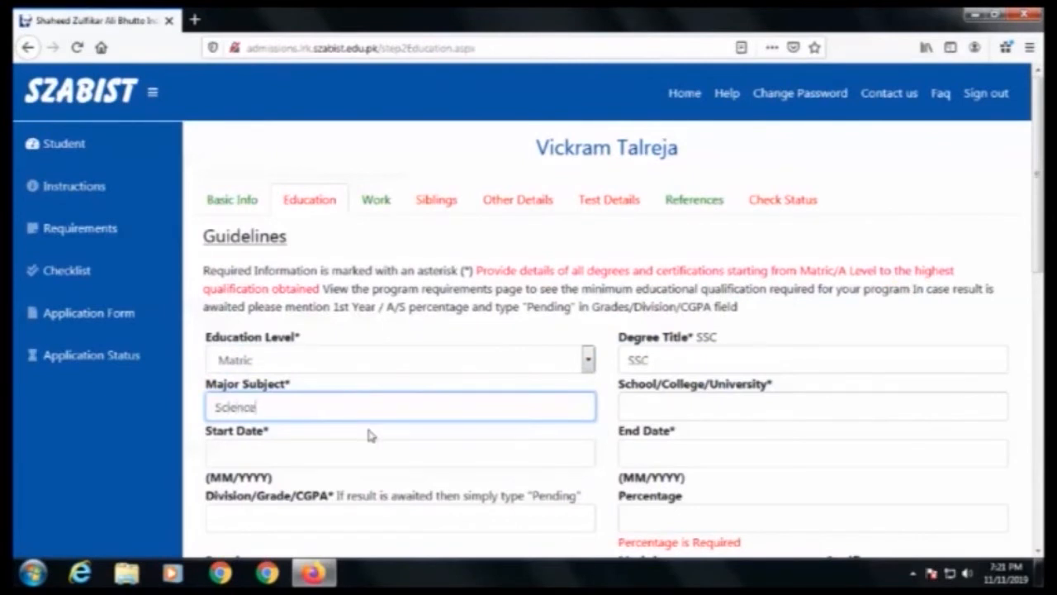
left_click(670, 408)
type("G")
key("Down")
key("Return")
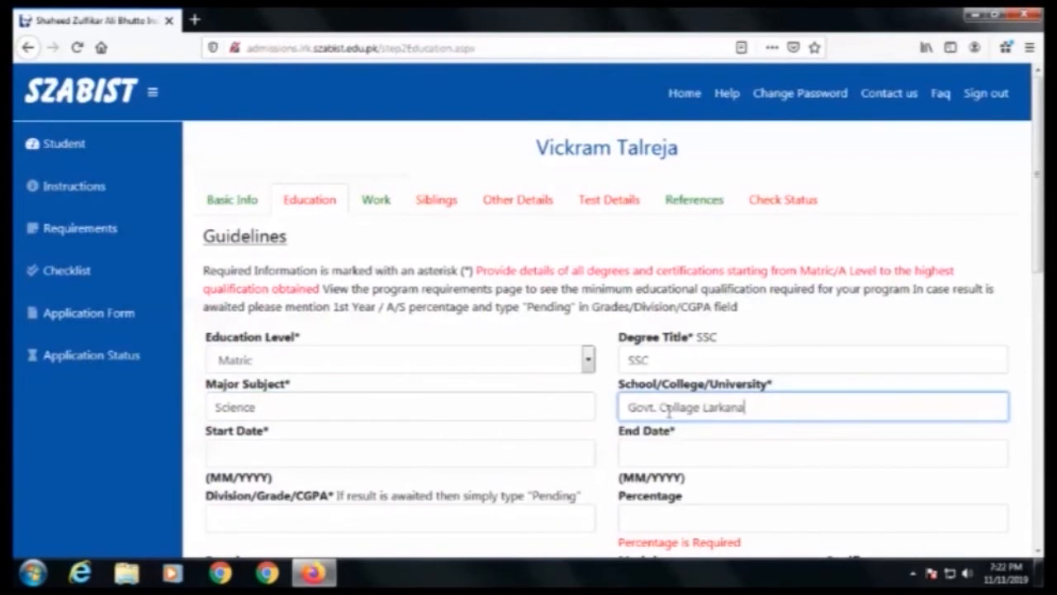
Step: Set the Matric start date to 4/2012, end date to 2014 and grade to A
left_click(382, 453)
type("4/2012")
key("Tab")
type("2014")
key("Tab")
type("A")
Step: Set the Matric percentage to 77 and try to add the education record
scroll(348, 349, "down", 2)
left_click(684, 356)
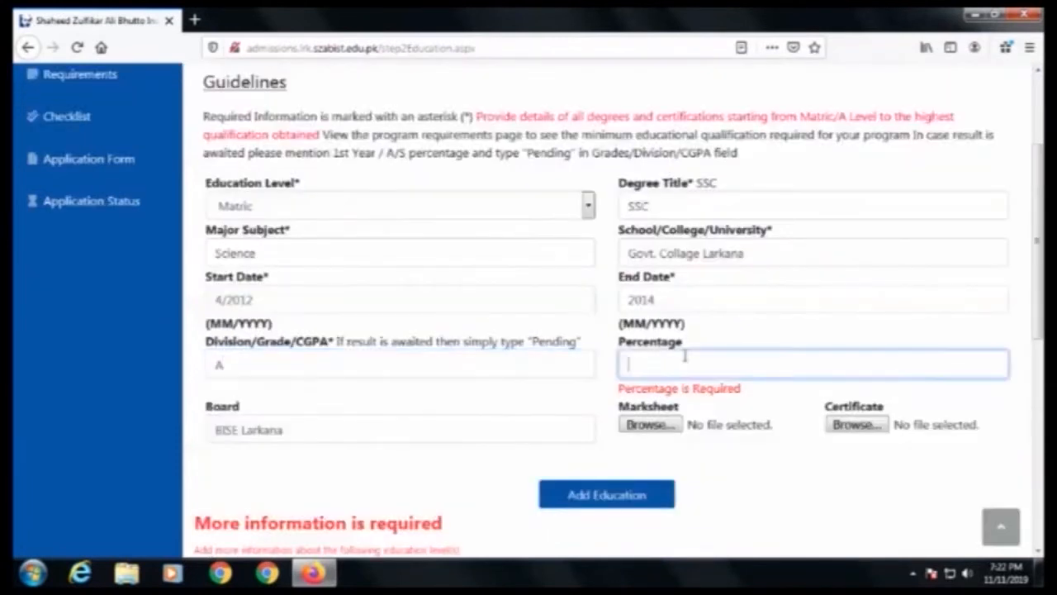
type("77")
left_click(597, 500)
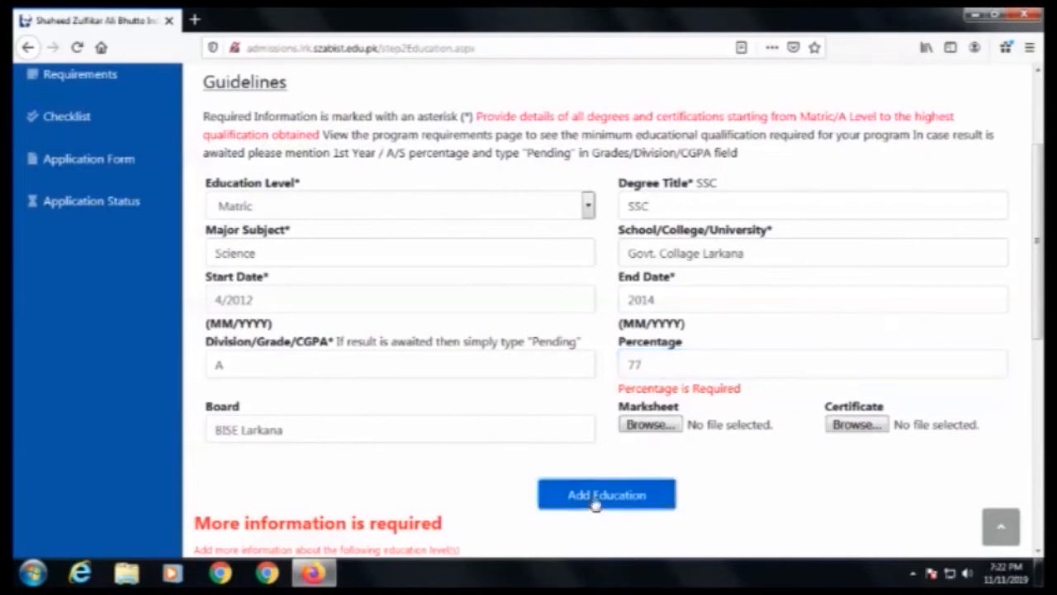
Step: Examine the validation messages shown below the education form
scroll(538, 439, "down", 5)
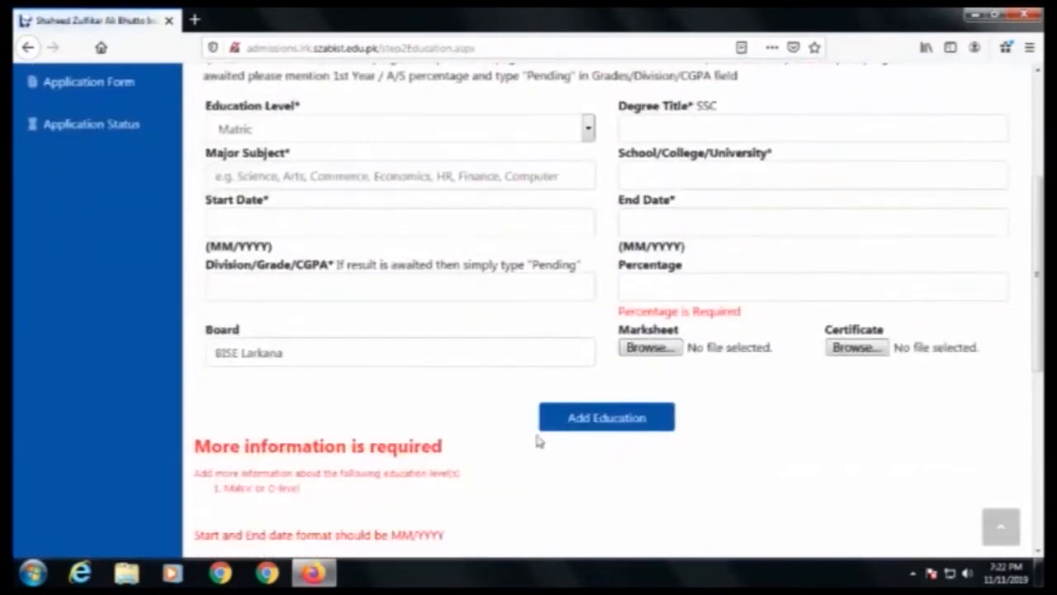
scroll(535, 443, "down", 2)
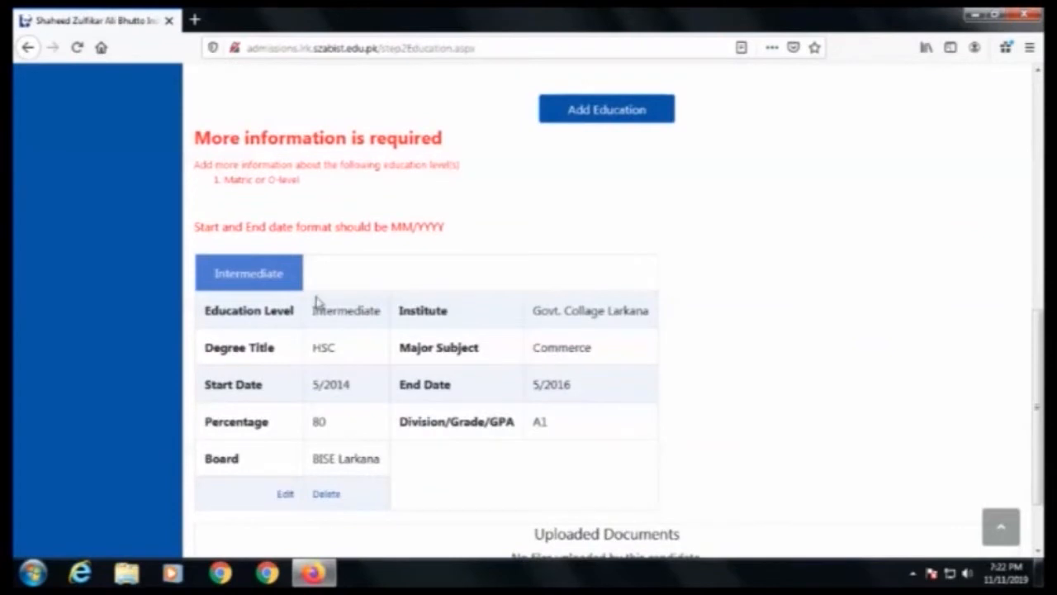
scroll(295, 396, "down", 2)
scroll(294, 399, "up", 6)
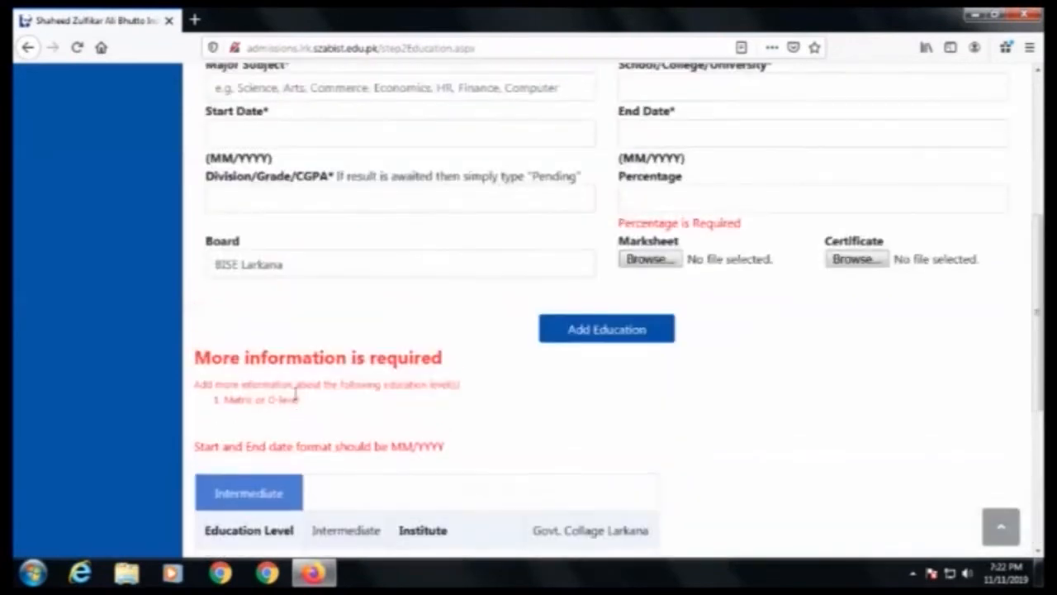
left_click(296, 398)
scroll(512, 432, "down", 5)
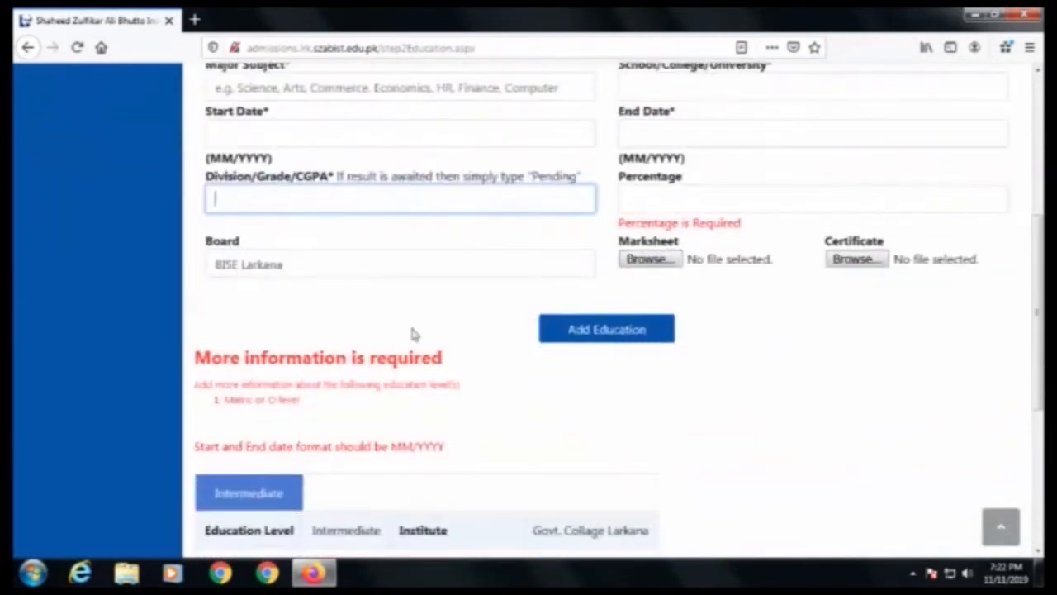
left_click_drag(741, 223, 617, 223)
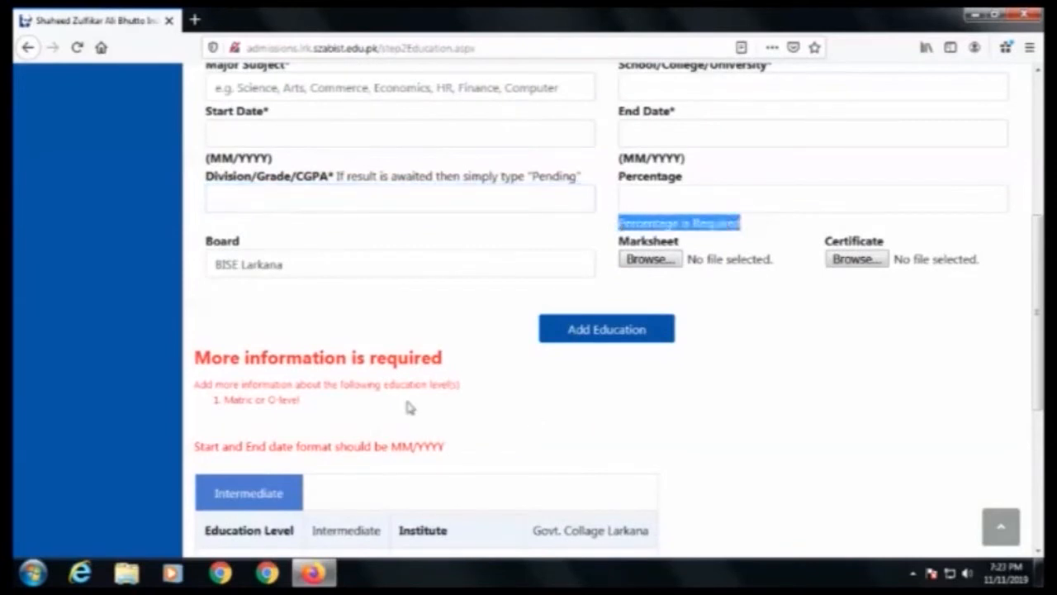
scroll(407, 405, "up", 5)
Step: Re-enter the Matric major subject as Science and the school as Govt. Collage Larkana
double_click(653, 254)
left_click(643, 291)
double_click(314, 316)
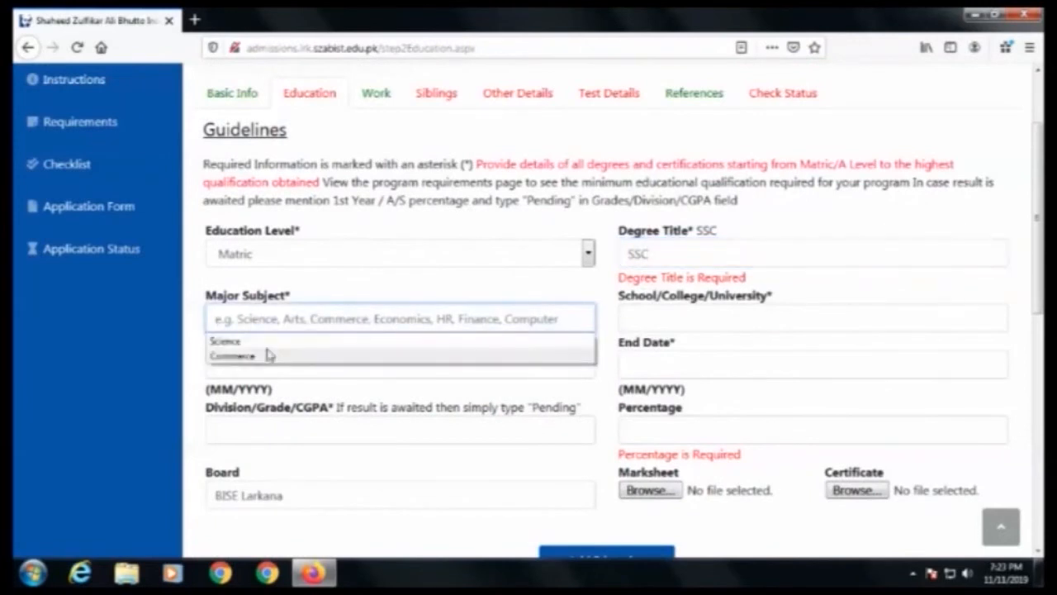
left_click(268, 342)
double_click(706, 307)
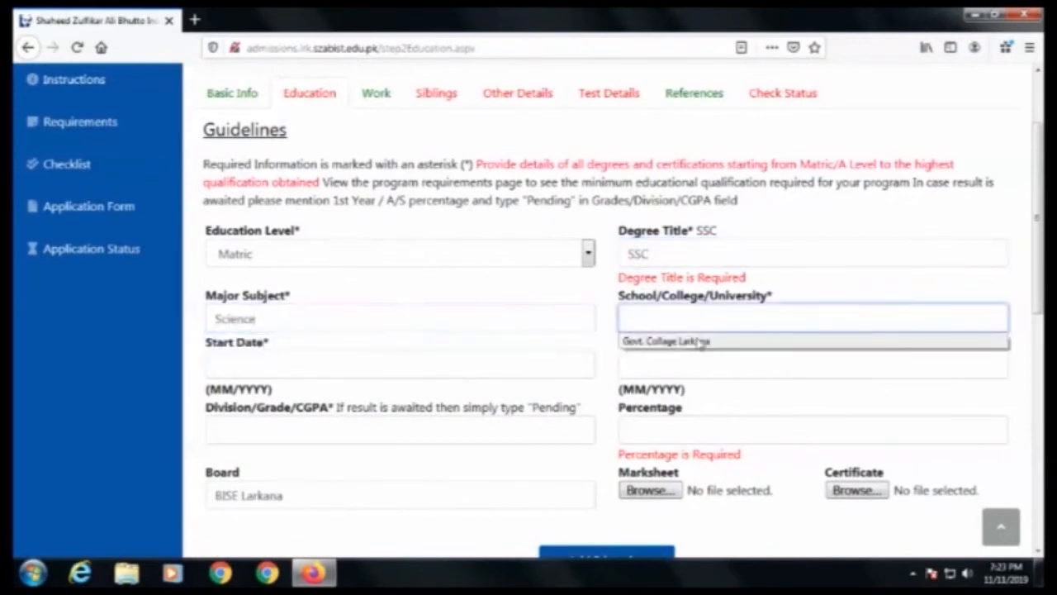
left_click(685, 342)
Step: Set the Matric start date to 4/2012 and the end date to 4/2014
left_click(319, 361)
left_click(319, 361)
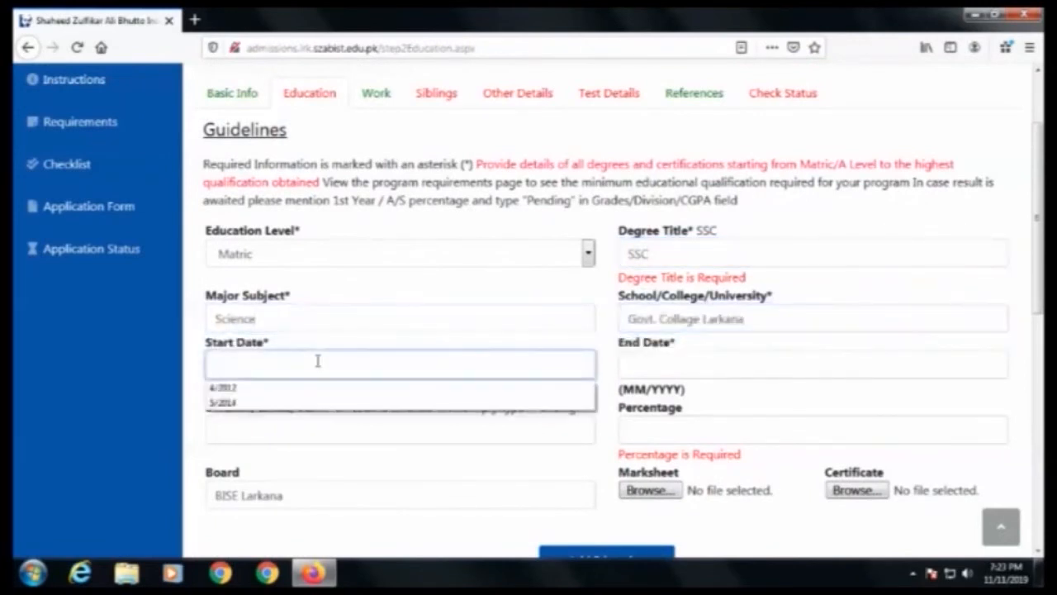
left_click(301, 400)
left_click(644, 373)
left_click(641, 387)
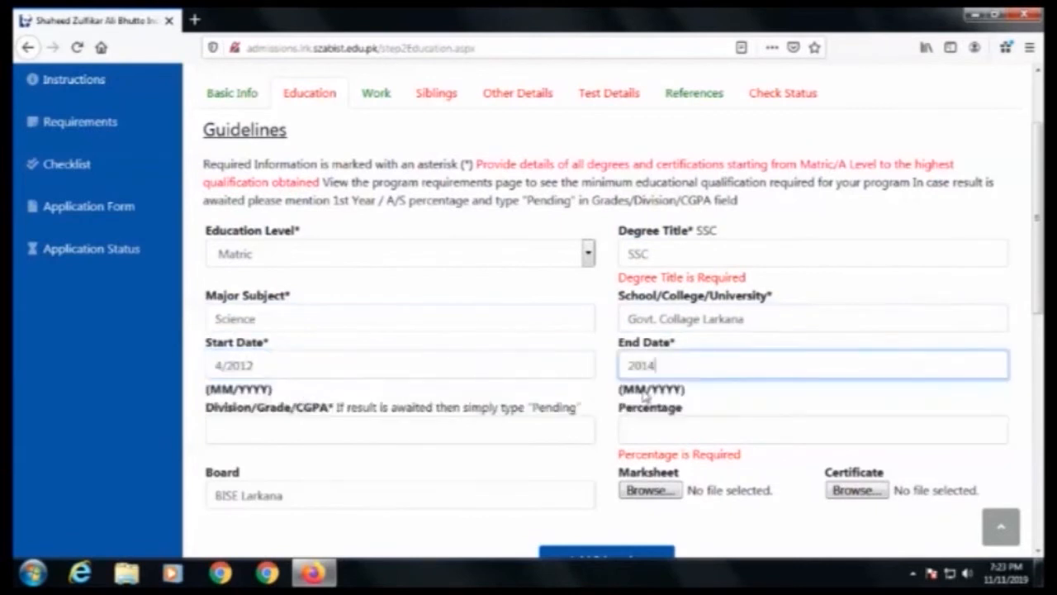
Step: Set the Matric grade to A and percentage to 77, then add the education record
left_click(339, 428)
type("A")
left_click(702, 429)
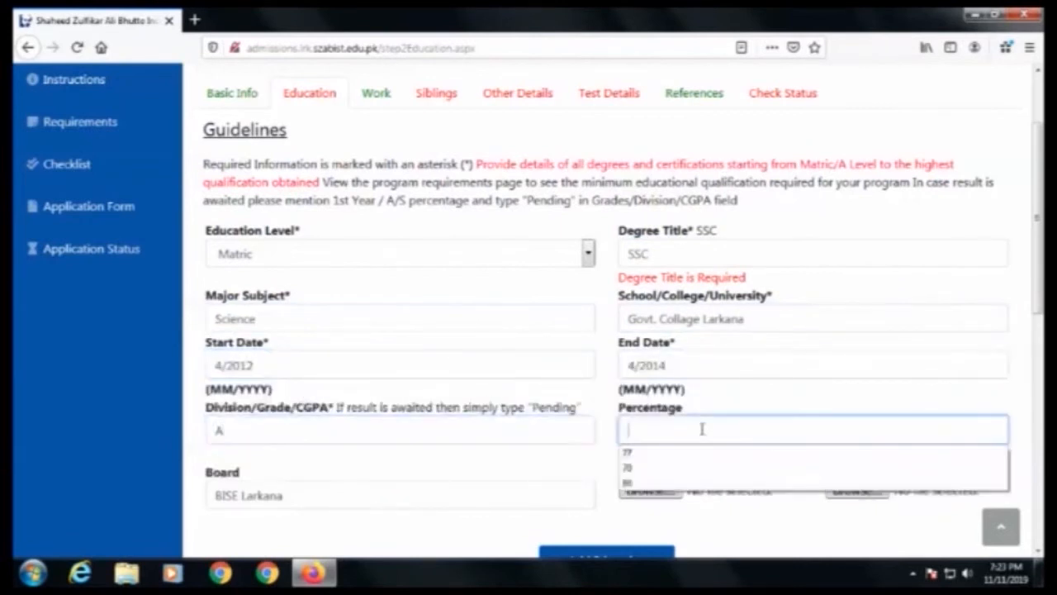
left_click(679, 463)
scroll(594, 498, "down", 3)
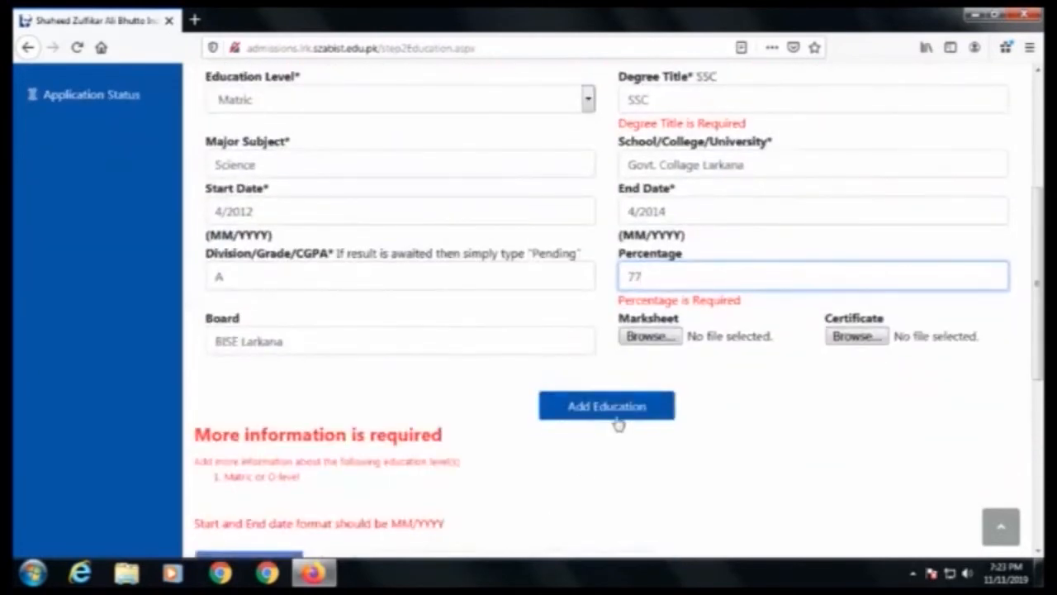
left_click(608, 407)
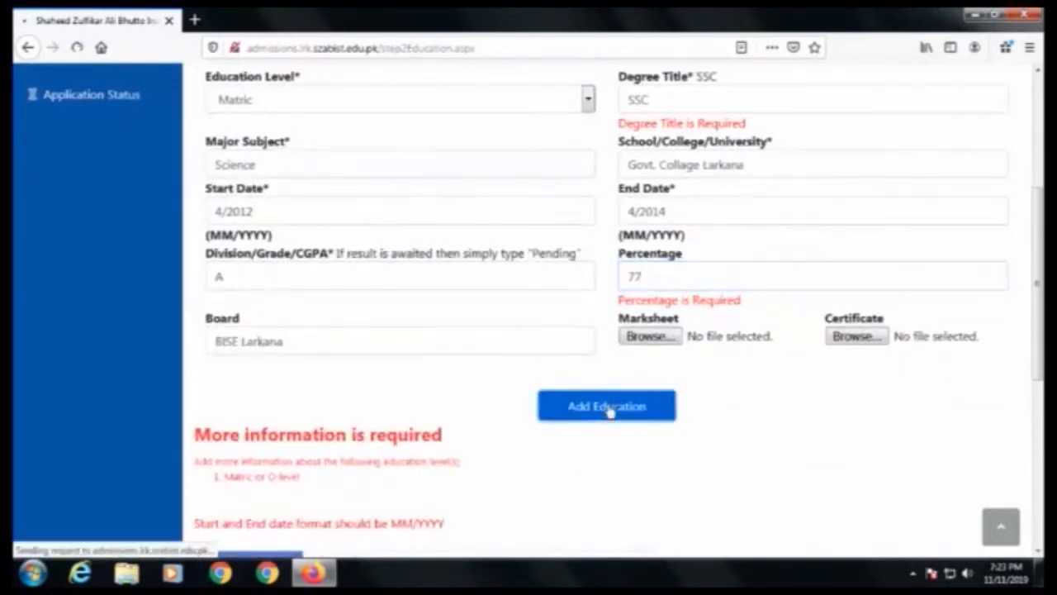
Step: Review the Intermediate and Matric education records listed on the page
scroll(587, 417, "down", 6)
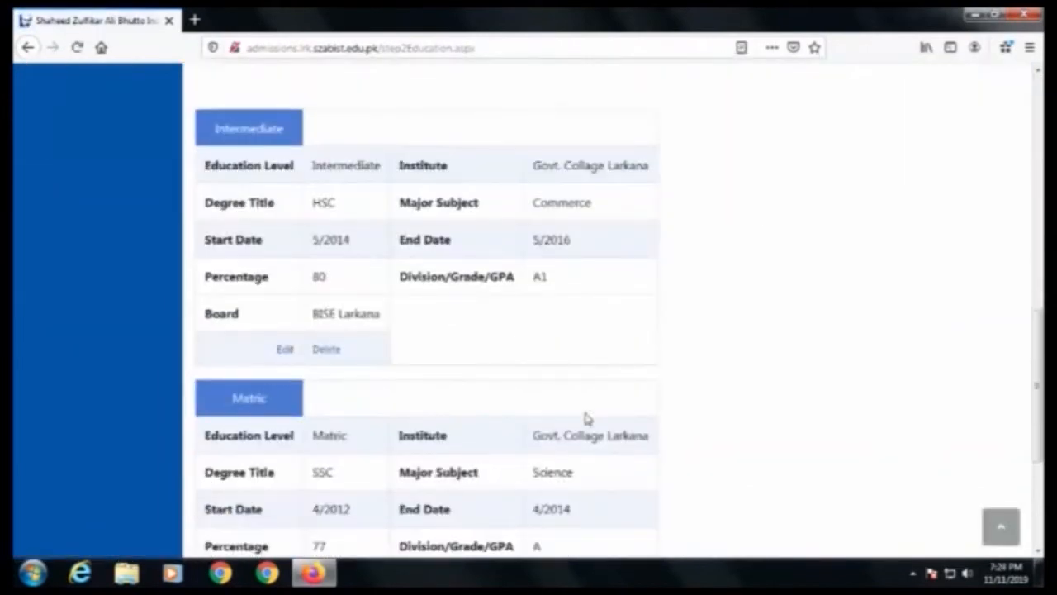
scroll(586, 418, "down", 1)
scroll(463, 388, "up", 2)
scroll(248, 360, "down", 1)
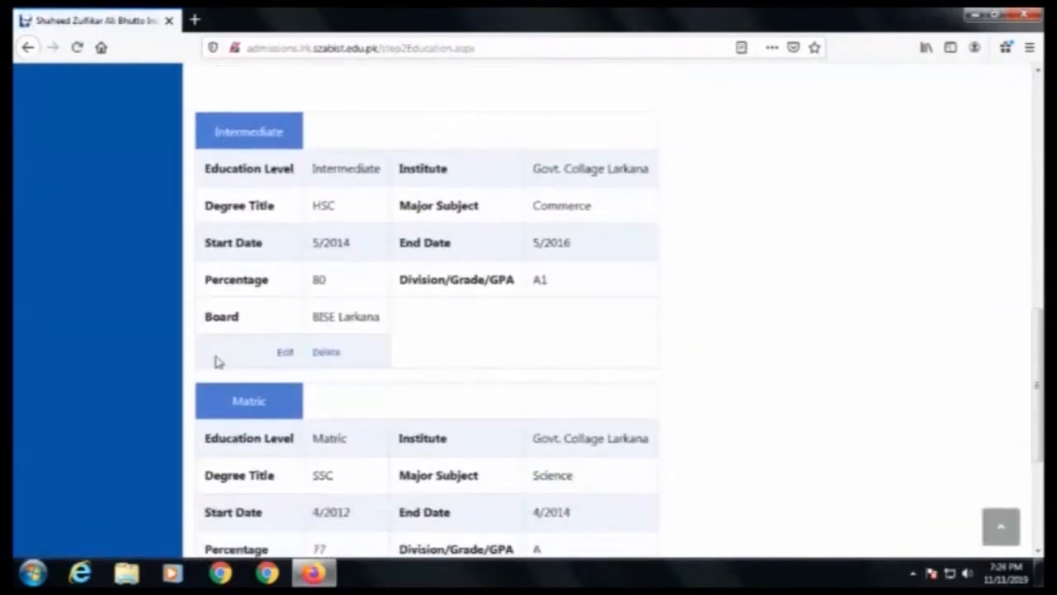
scroll(216, 361, "down", 3)
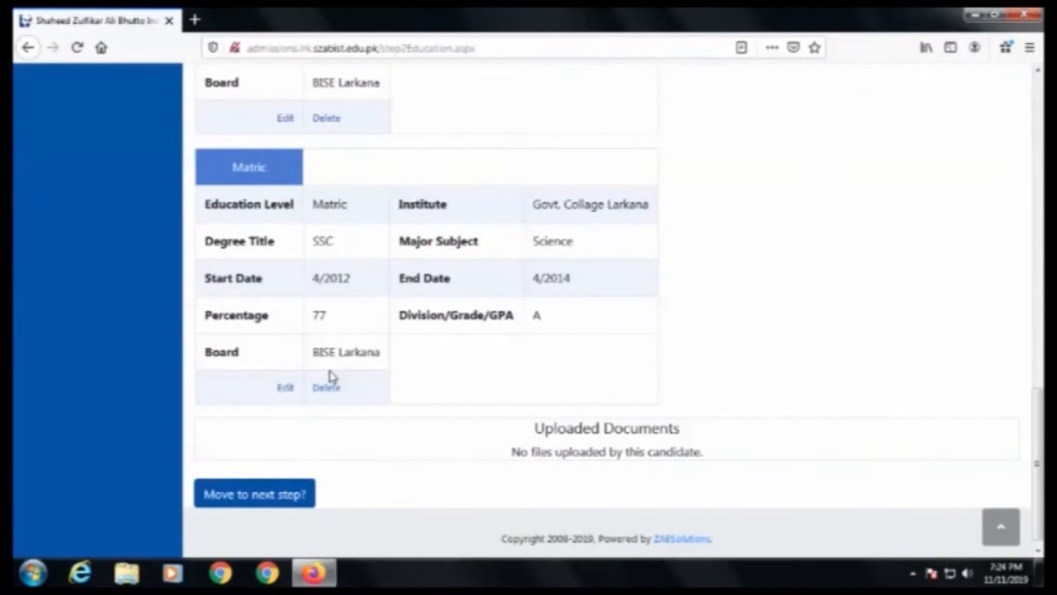
scroll(330, 376, "up", 10)
scroll(330, 376, "down", 5)
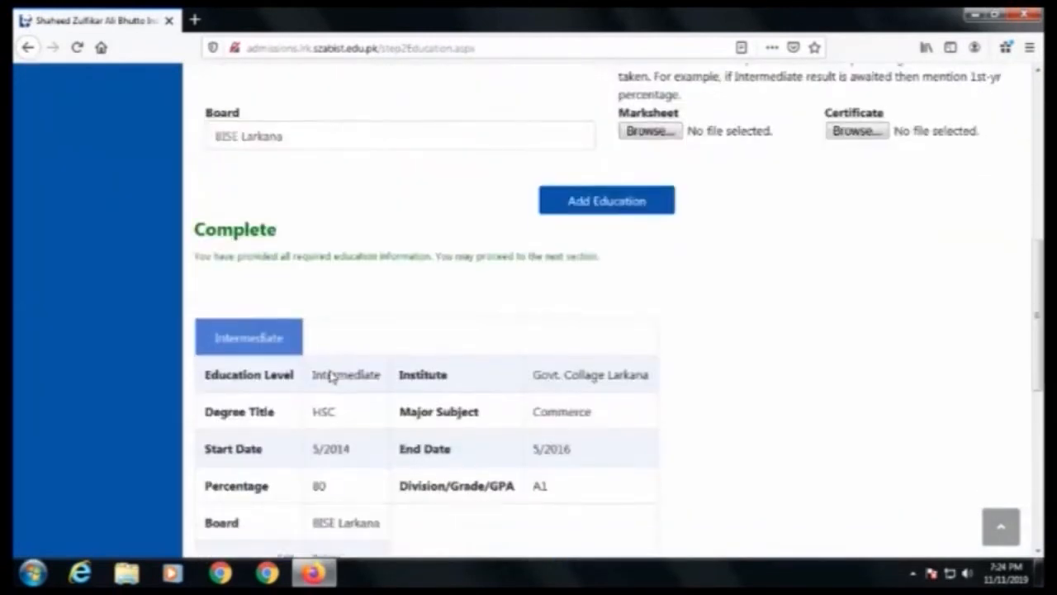
scroll(331, 375, "down", 5)
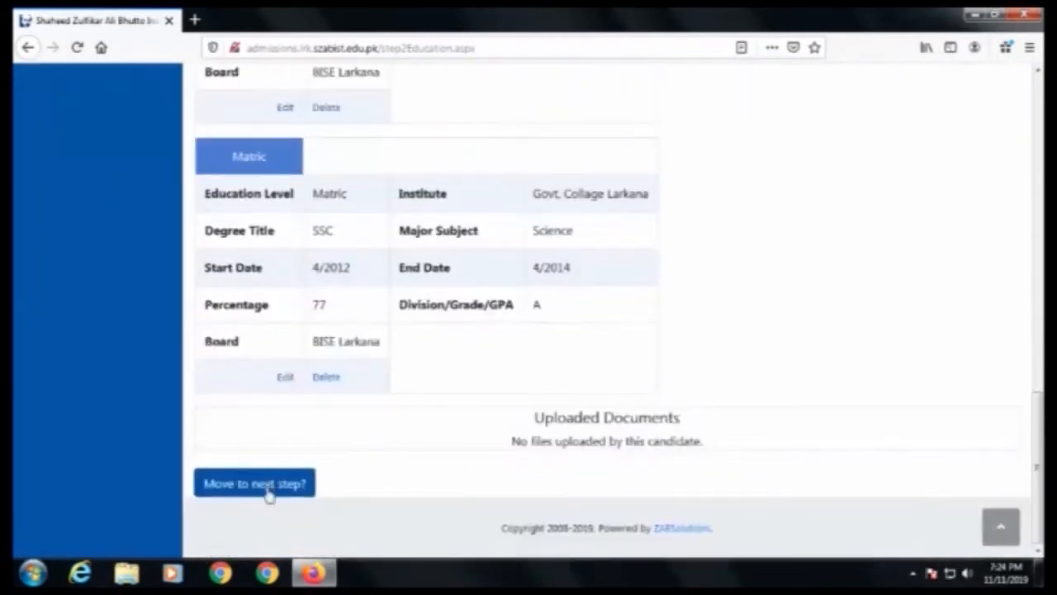
Step: Move on from the Education section to the Work section
left_click(266, 486)
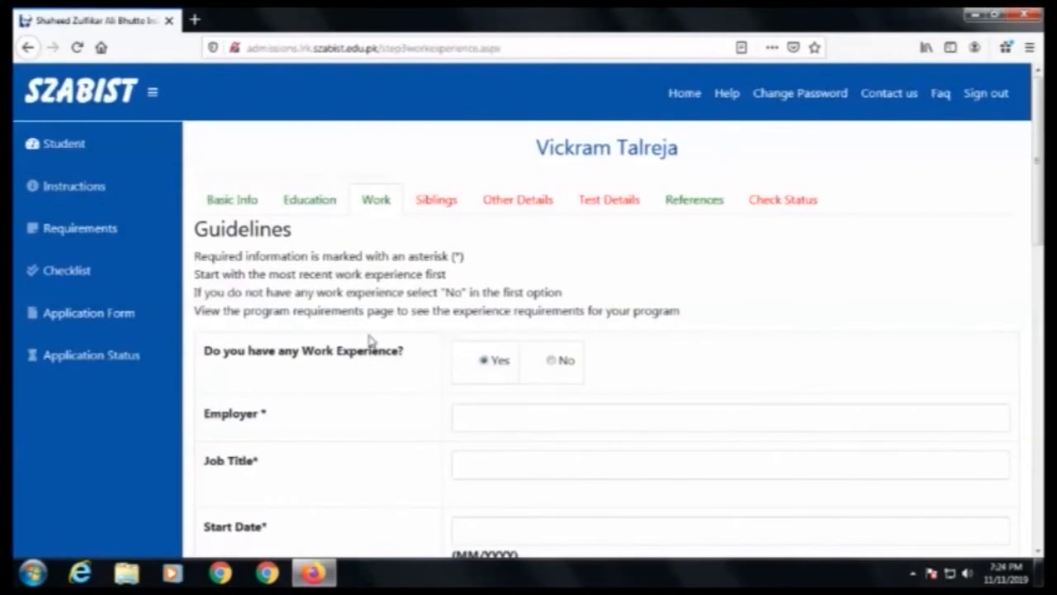
left_click(384, 202)
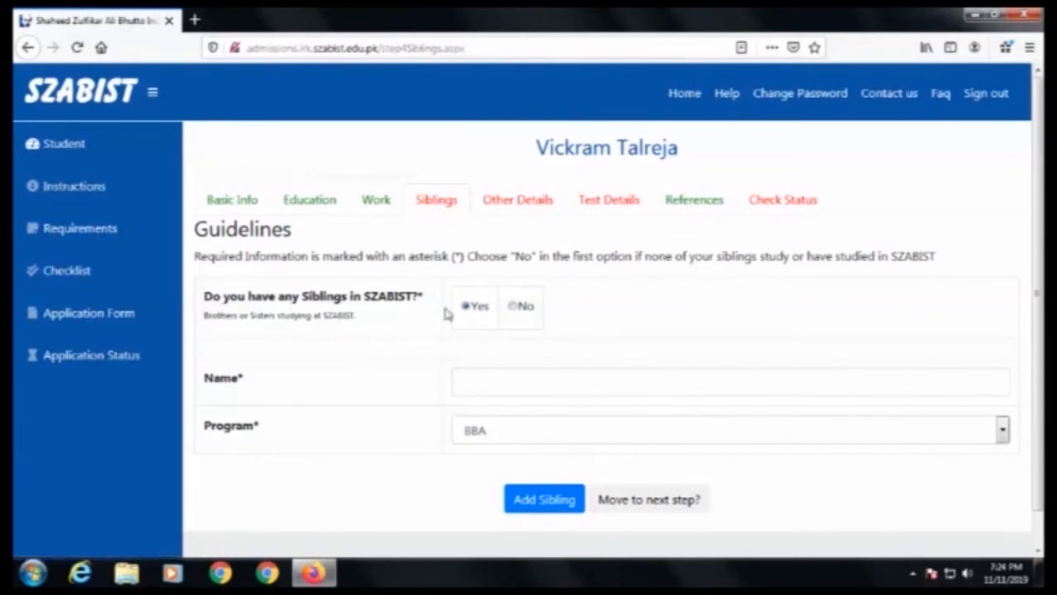
Step: Add a sibling entry with the sibling's name and program BBA, then delete that entry
left_click(500, 382)
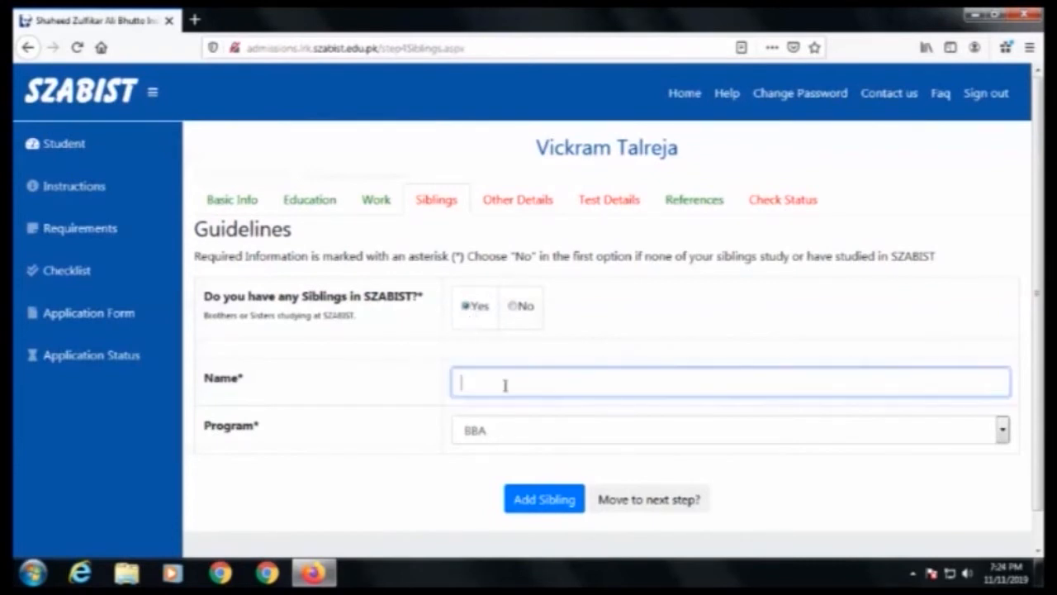
type("Soorak")
key("Tab")
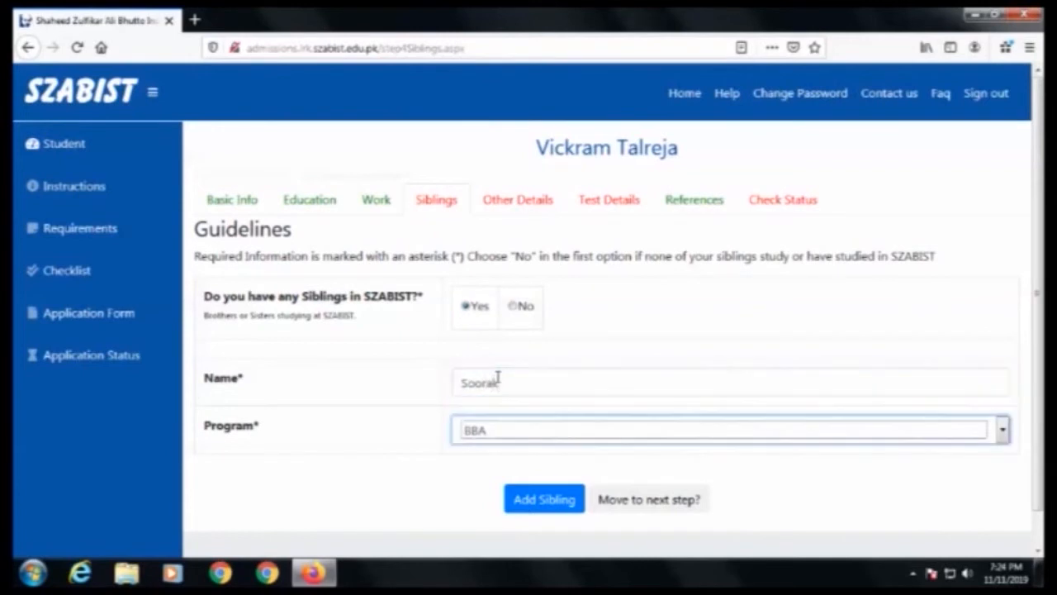
left_click(507, 380)
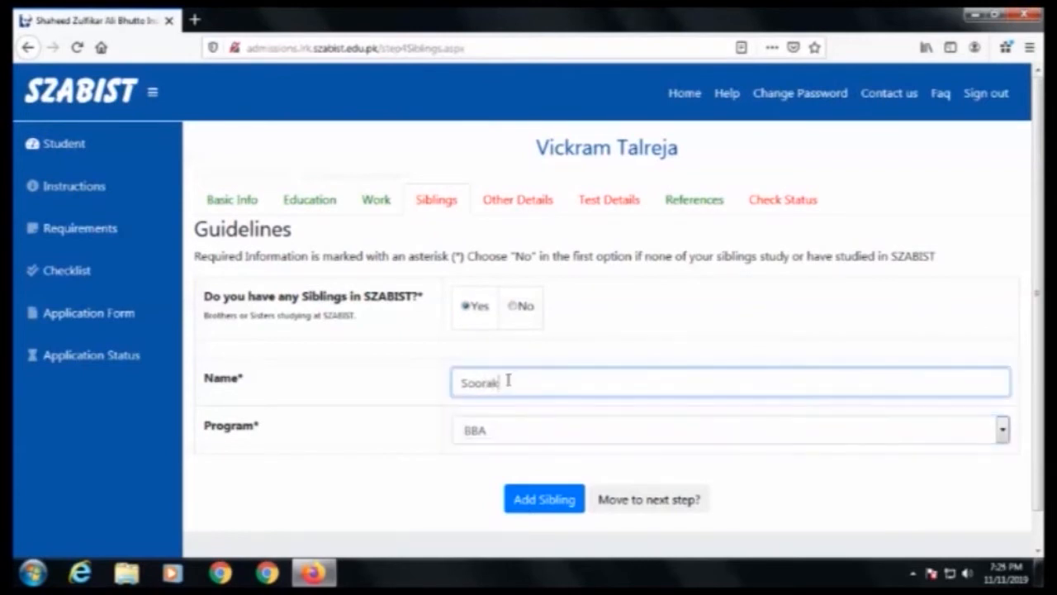
key("Tab")
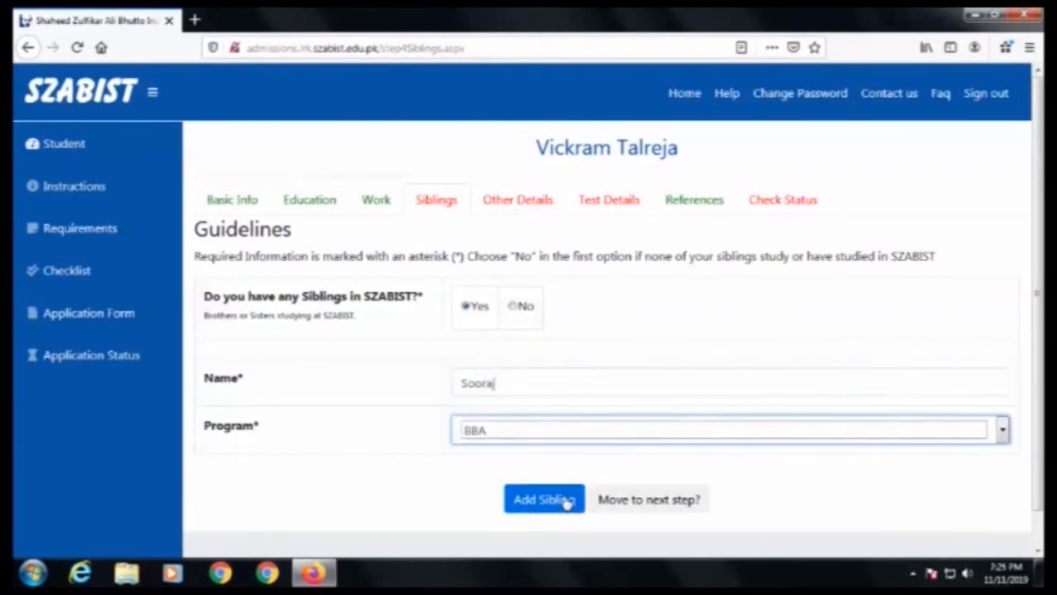
left_click(560, 500)
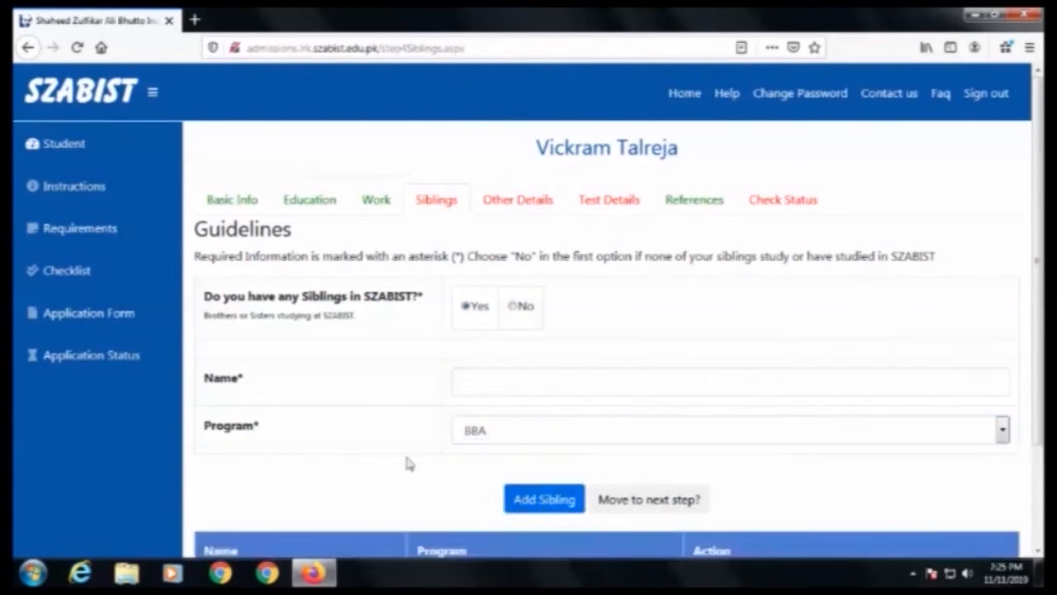
scroll(402, 453, "down", 3)
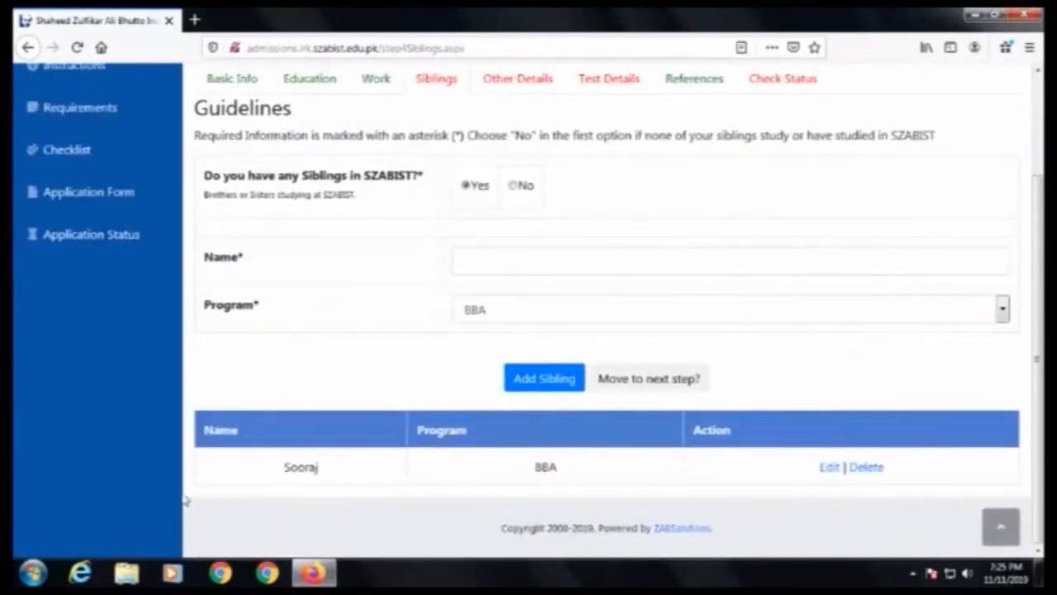
left_click(866, 469)
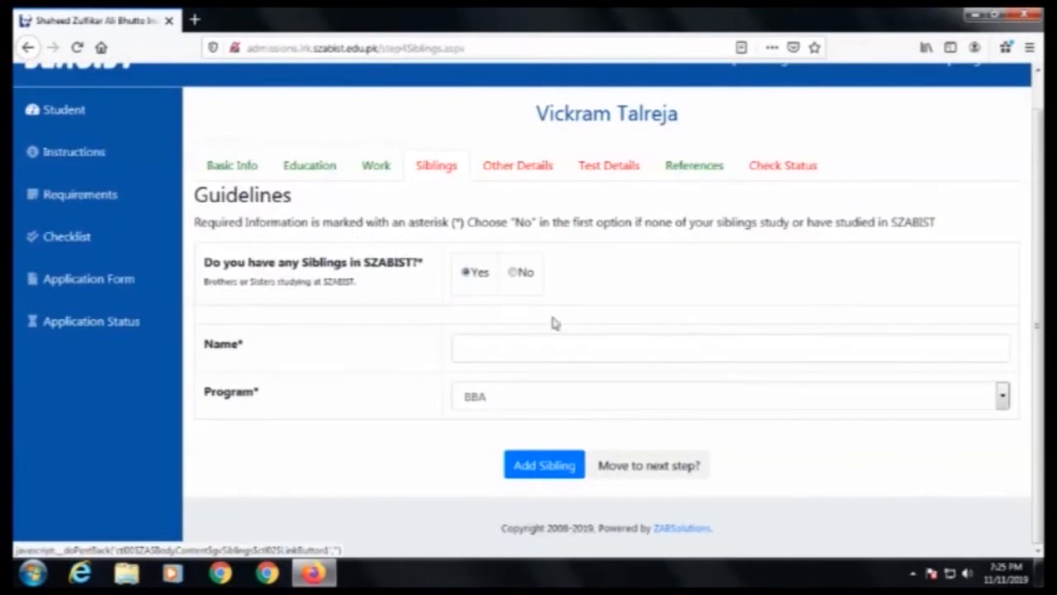
Step: Answer No to having siblings at SZABIST and move to the next step
left_click(514, 274)
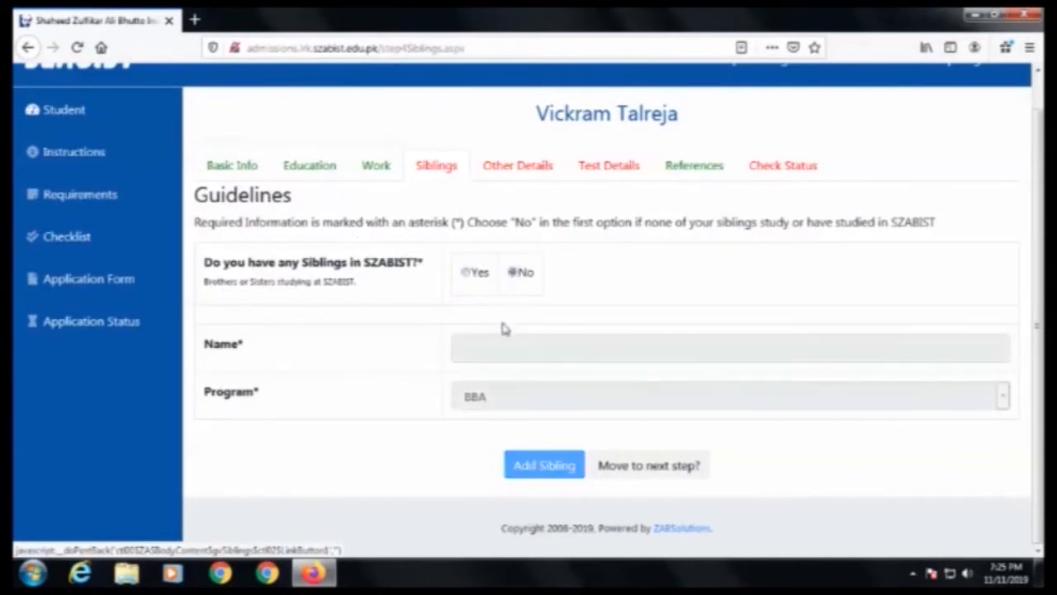
left_click(631, 468)
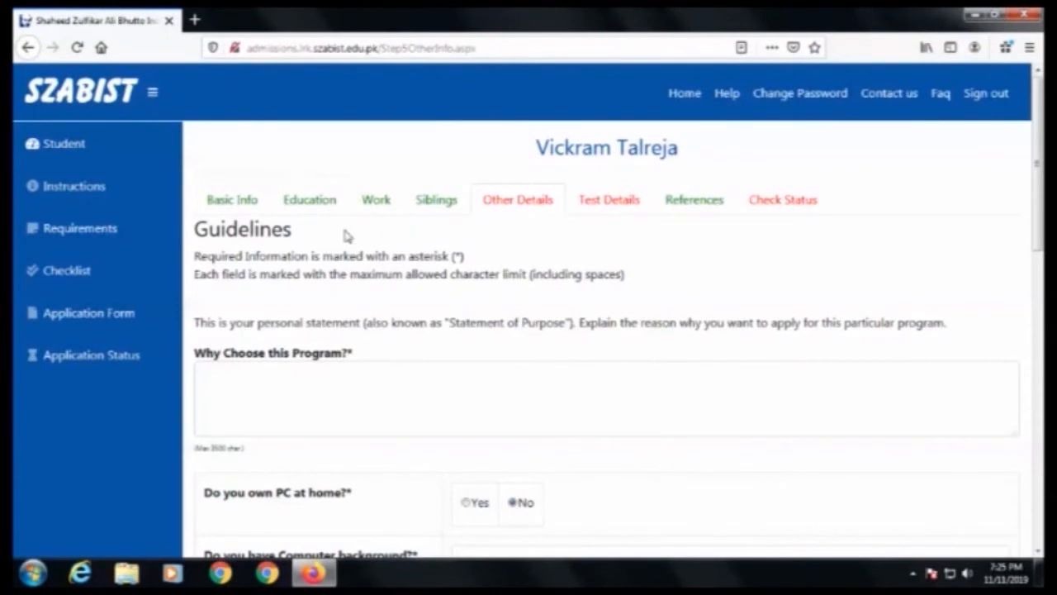
Step: Enter "IT IS ACCORDING TO MY INTEREST." as the reason for choosing this program
scroll(496, 233, "down", 2)
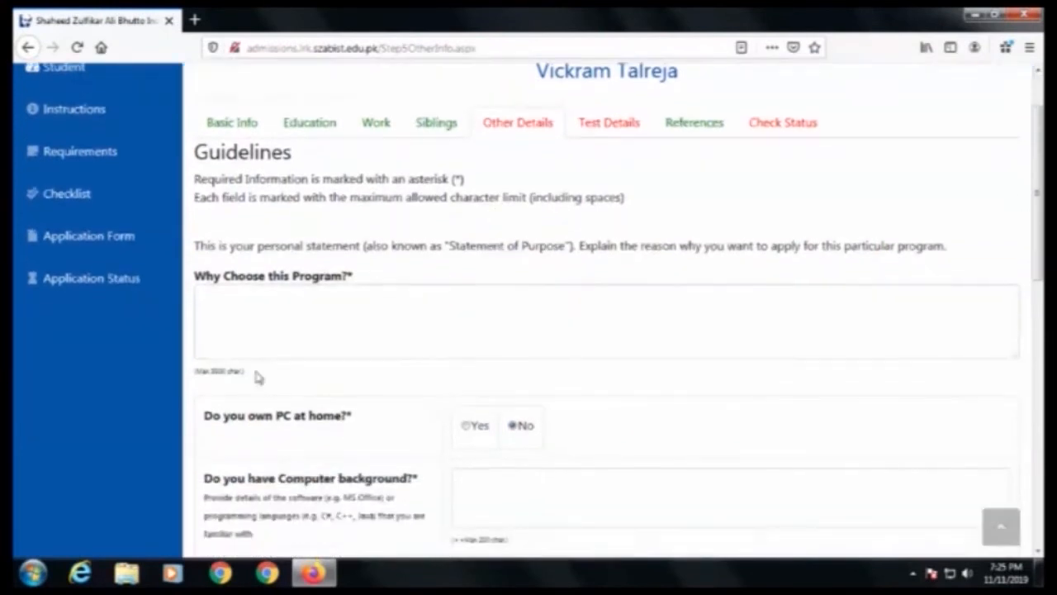
left_click(314, 316)
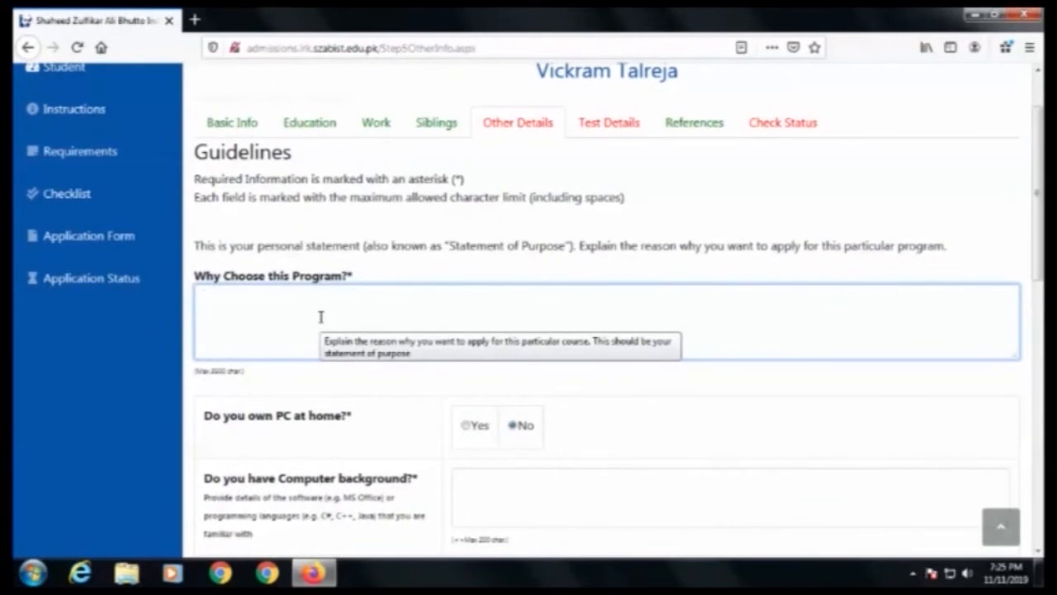
type("ACCORDING TO MY INTEREST.")
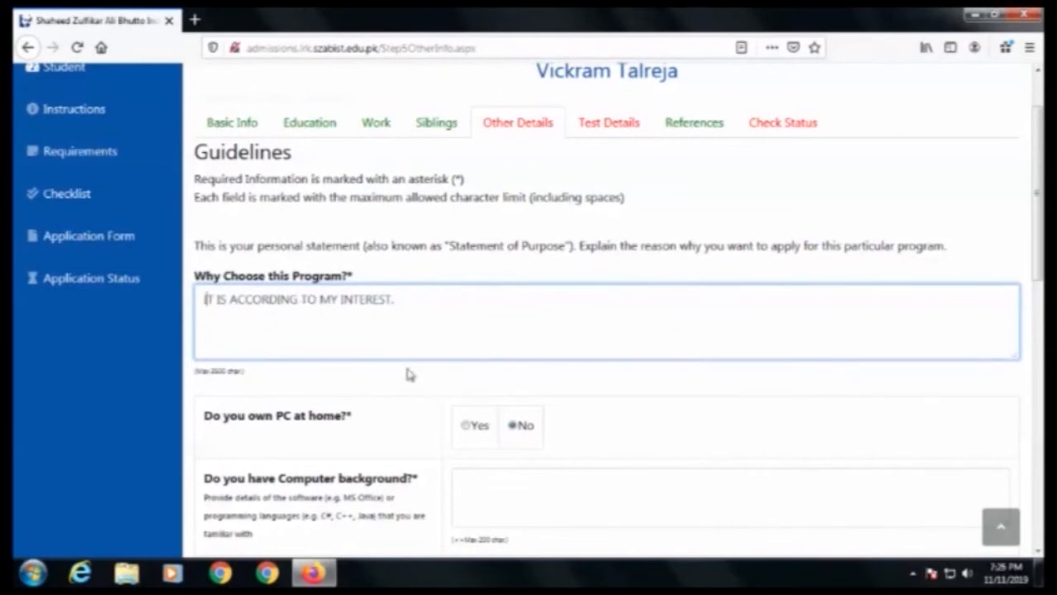
Step: Answer Yes to owning a PC at home
scroll(410, 374, "down", 3)
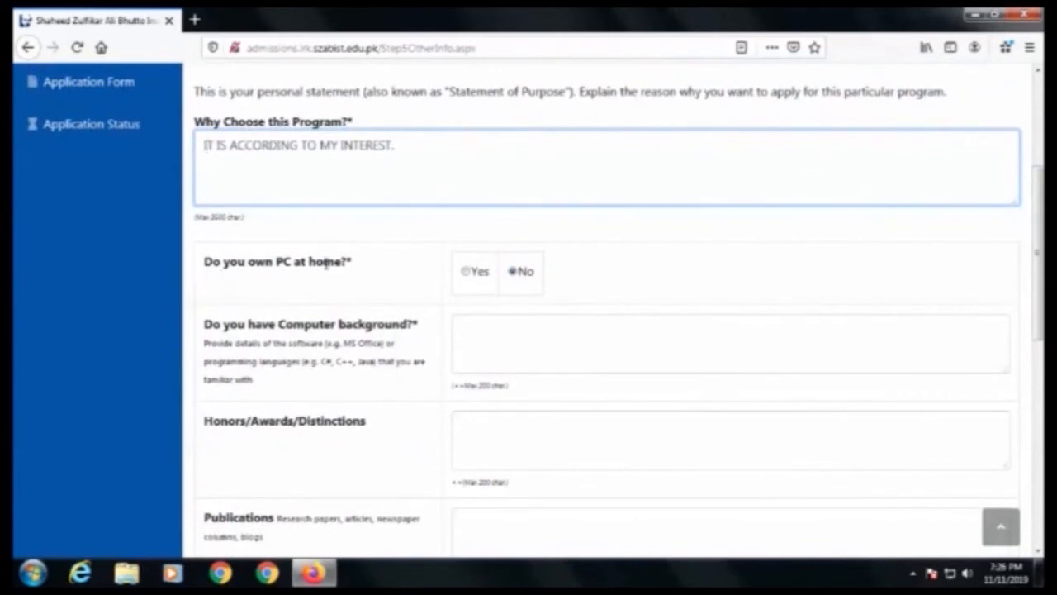
left_click(466, 274)
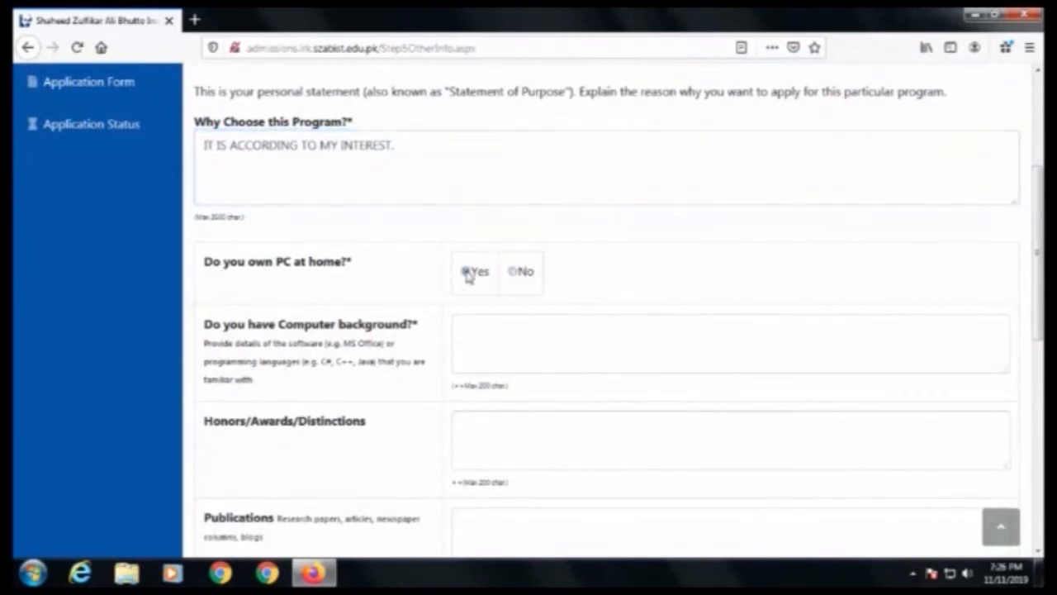
Step: Change the PC-at-home answer to No and enter N/A for computer background
left_click(517, 274)
left_click(479, 335)
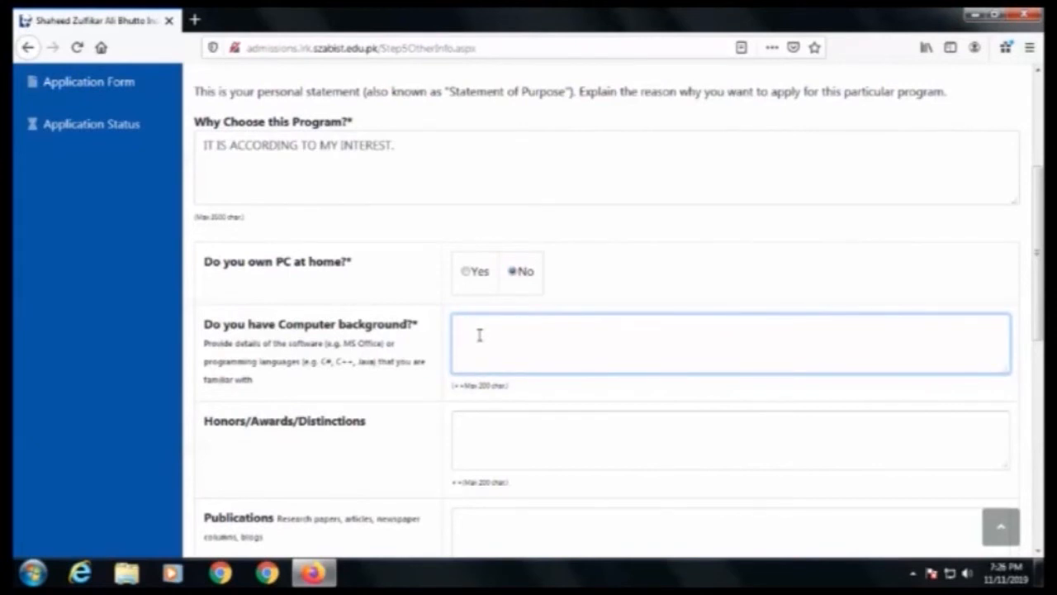
type("N/A")
Step: Enter N/A for Honors/Awards/Distinctions, Publications and Presentations Attended
scroll(487, 322, "down", 3)
left_click(513, 288)
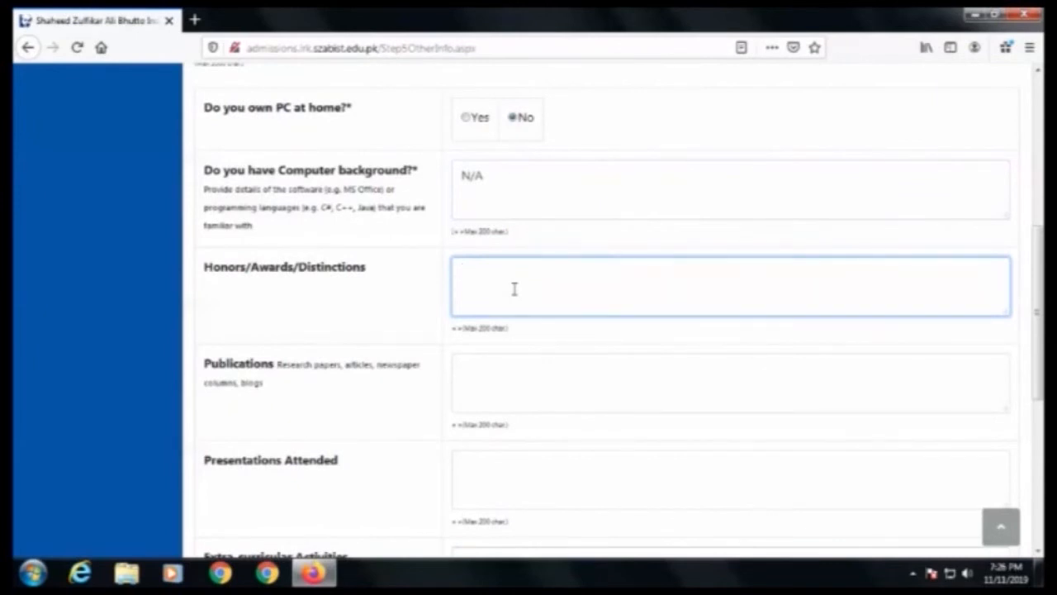
type("N/A")
key("Tab")
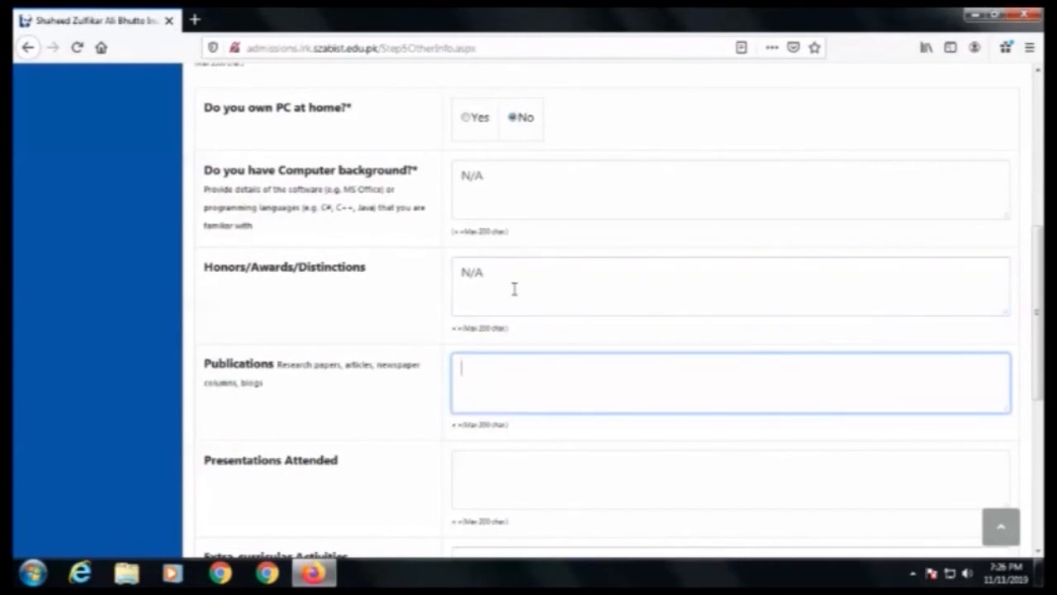
type("N/A")
key("Tab")
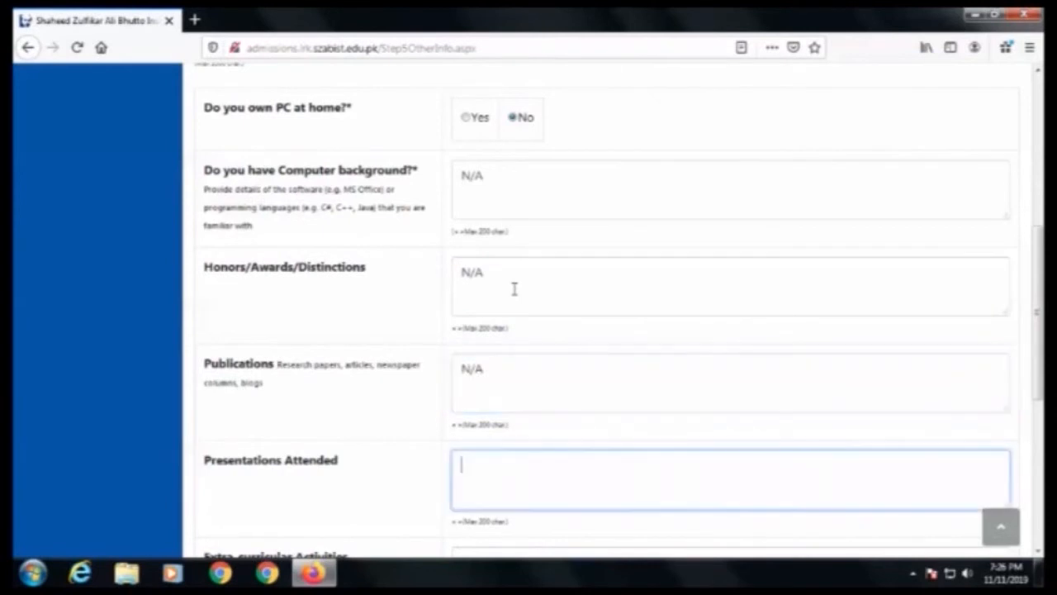
type("N/A")
key("Tab")
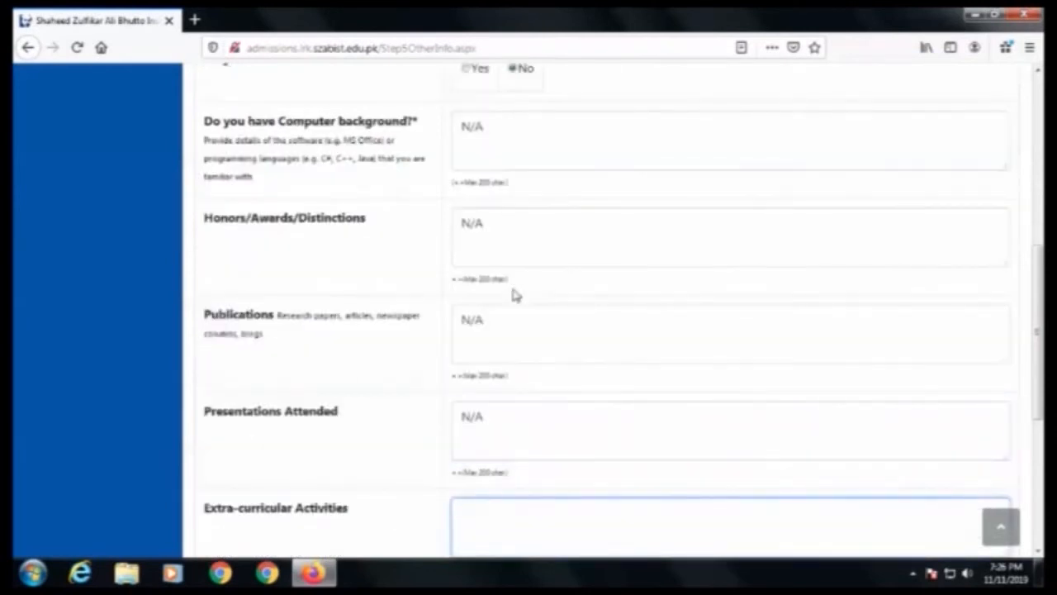
Step: Enter "Cricket Championship Trophy Participation" as the extra-curricular activities
scroll(397, 210, "down", 4)
type("Crick")
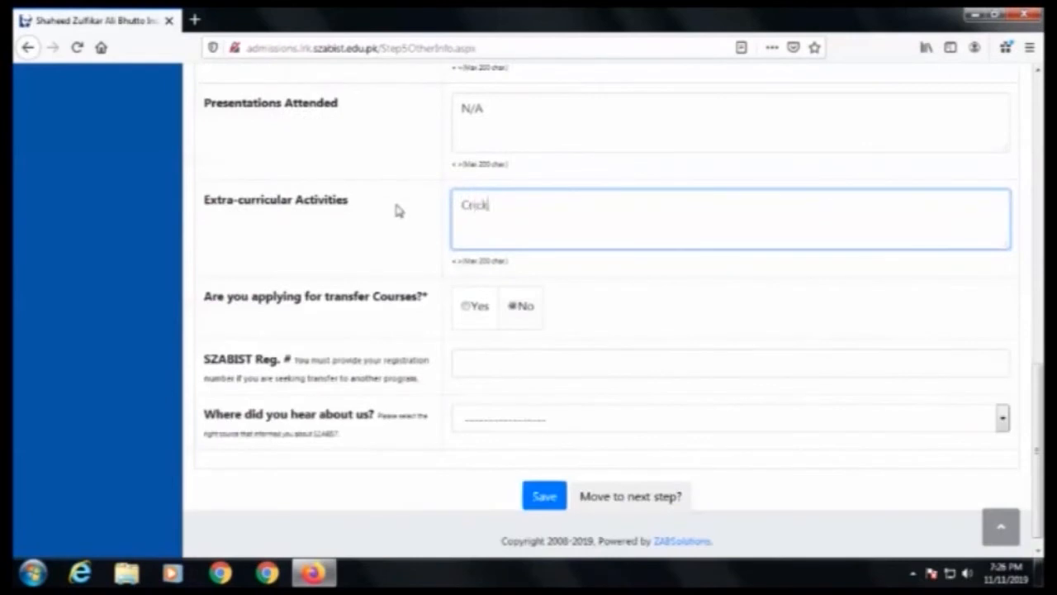
type("et Championship ")
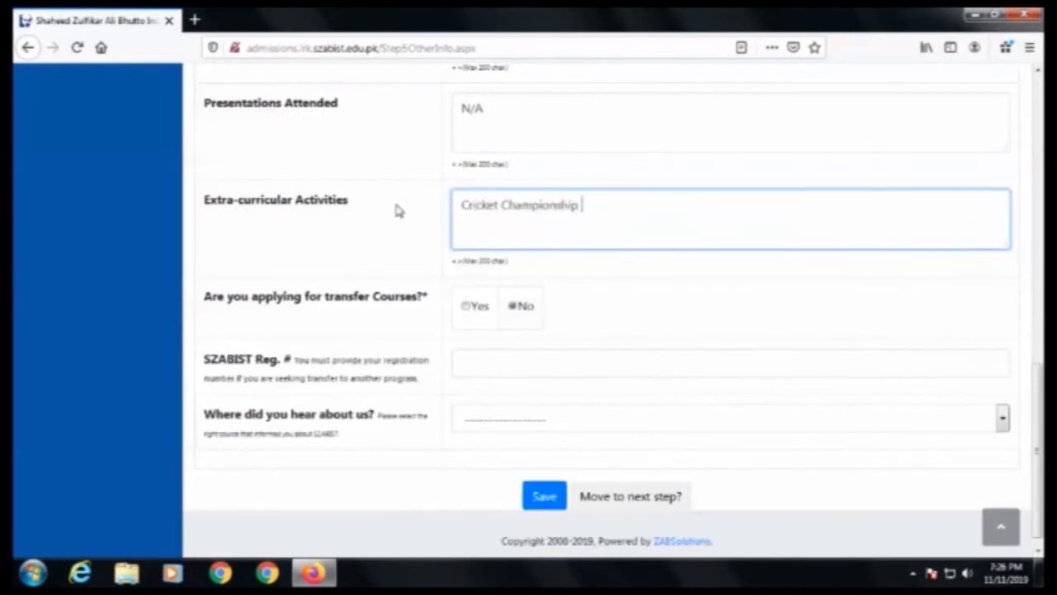
type("Trophy Pa")
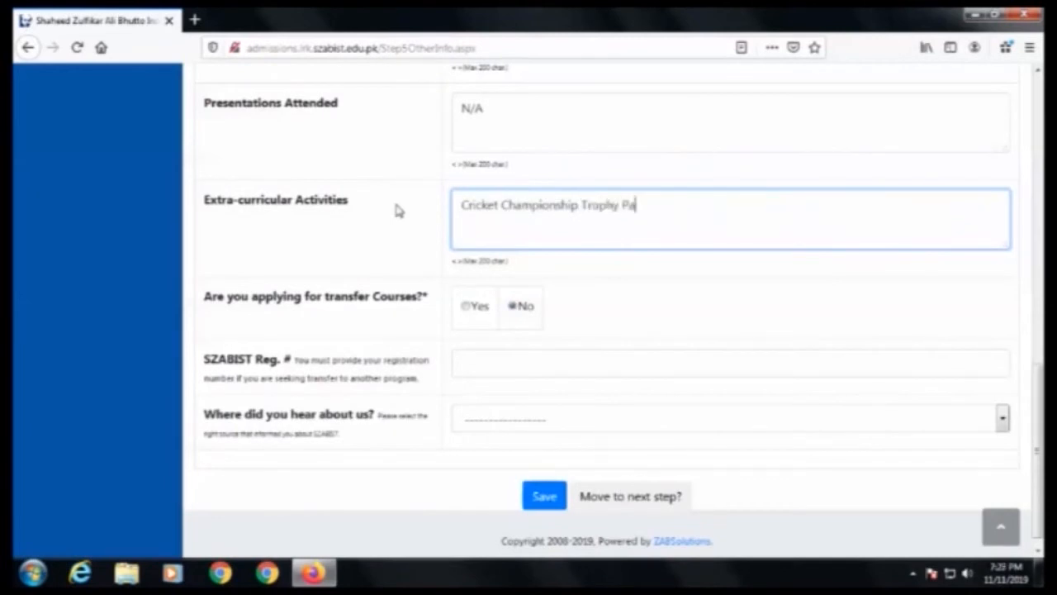
type("rticipation")
Step: Select Parents/Relatives/Friends as where you heard about SZABIST and move to the next step
left_click(484, 366)
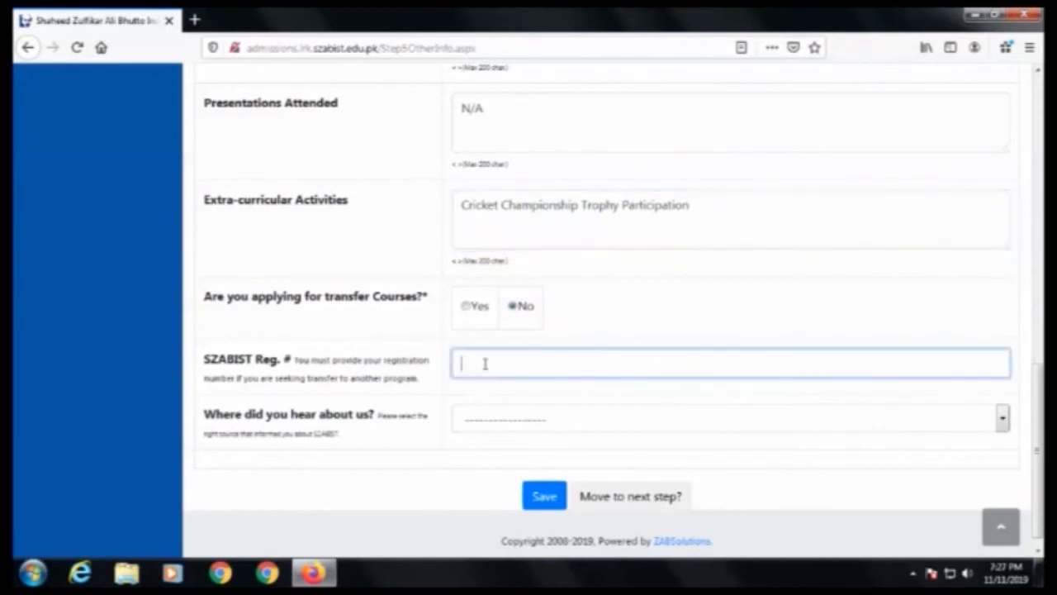
left_click(447, 414)
left_click(491, 421)
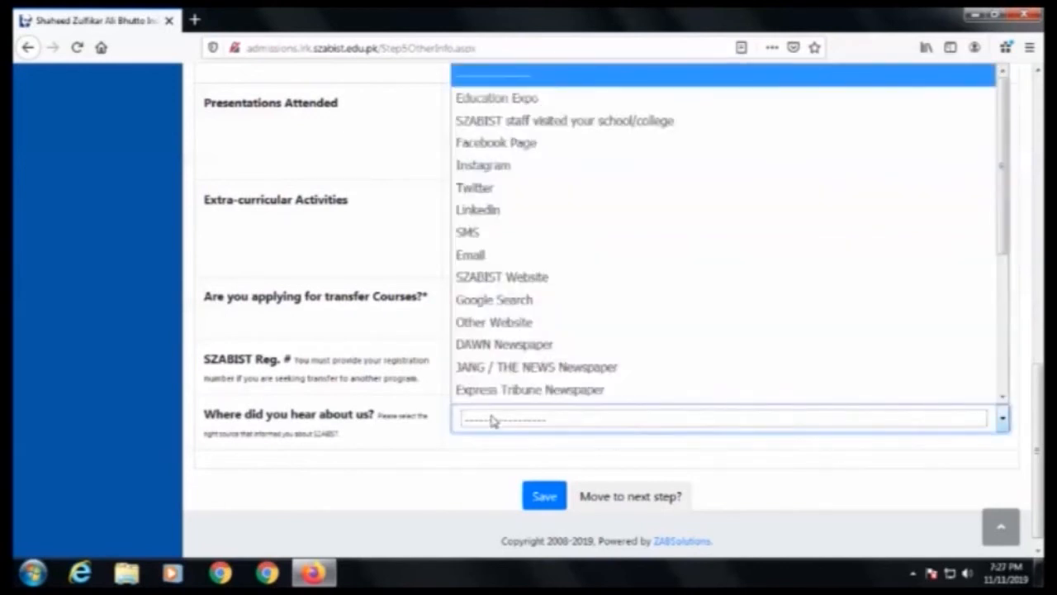
left_click(487, 422)
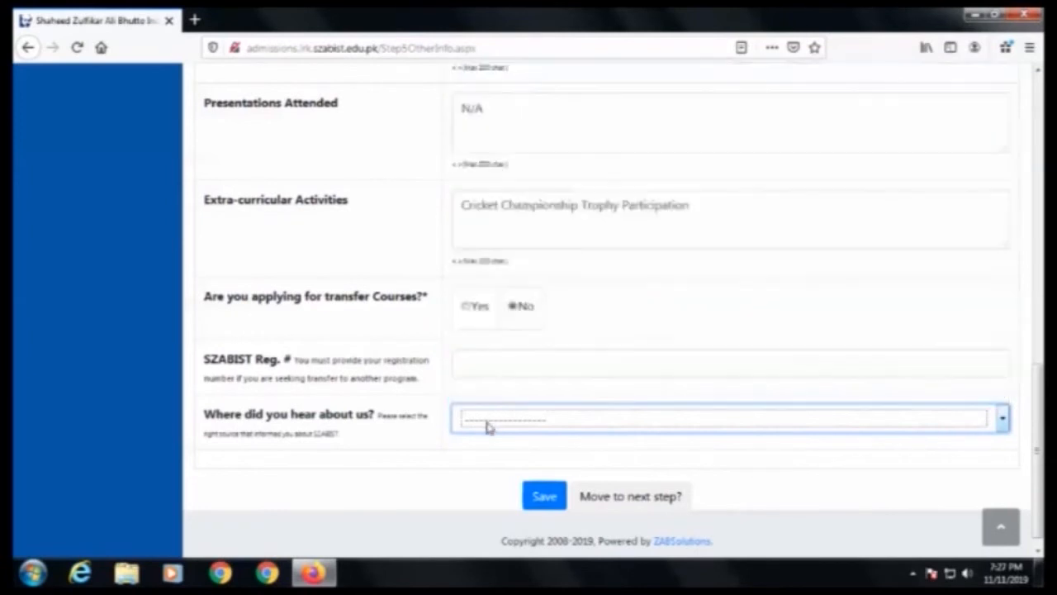
left_click(487, 424)
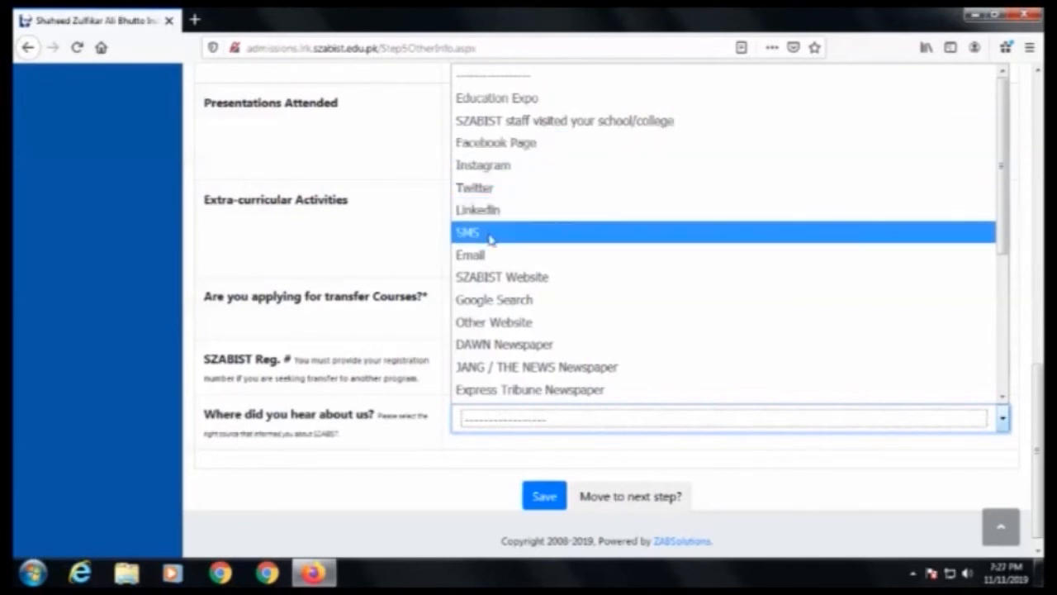
scroll(487, 248, "down", 4)
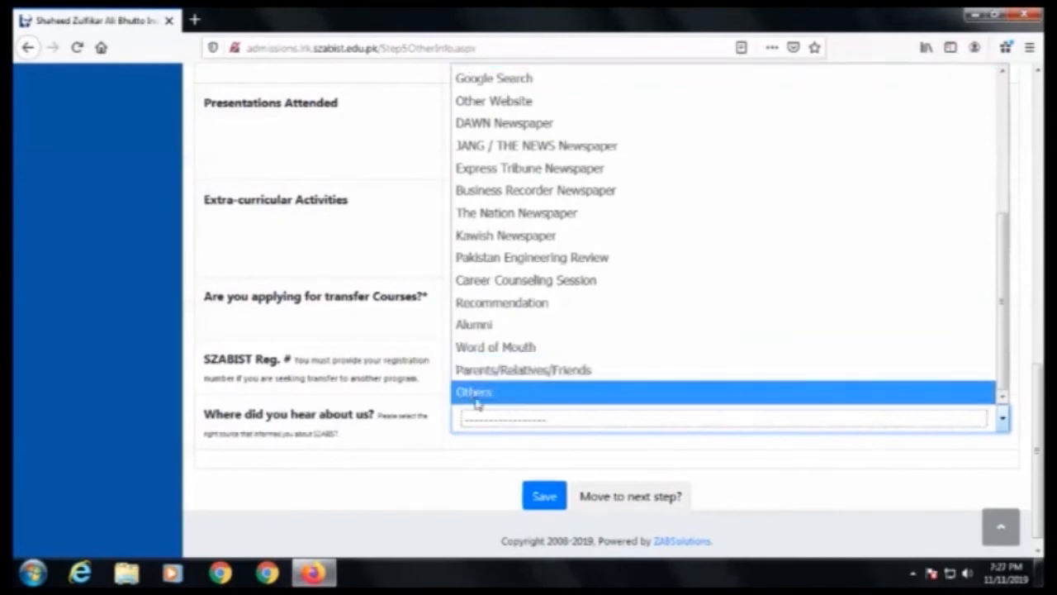
left_click(543, 370)
scroll(506, 434, "up", 3)
scroll(507, 434, "down", 3)
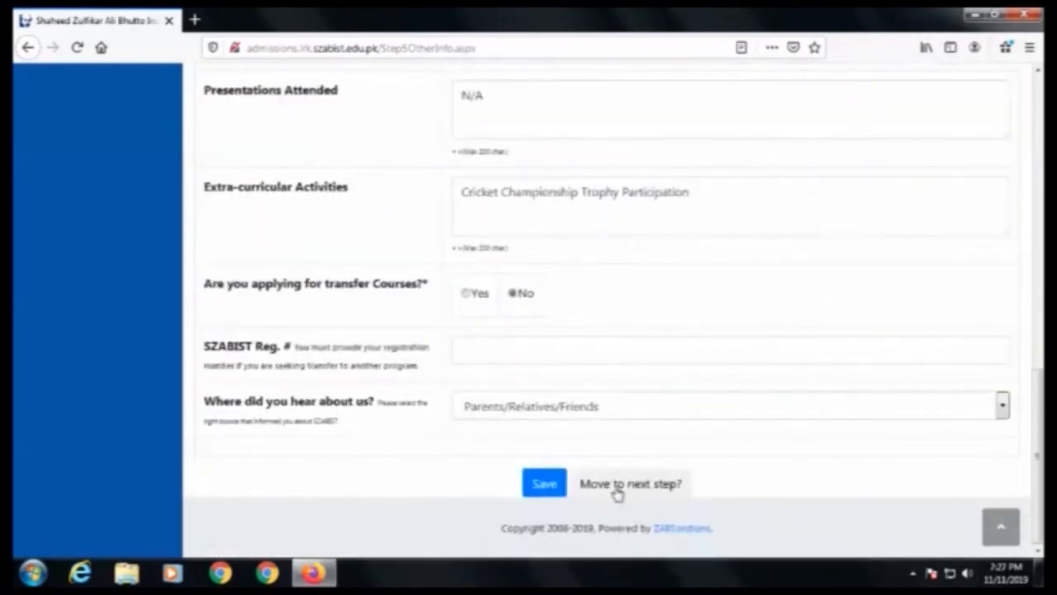
left_click(616, 487)
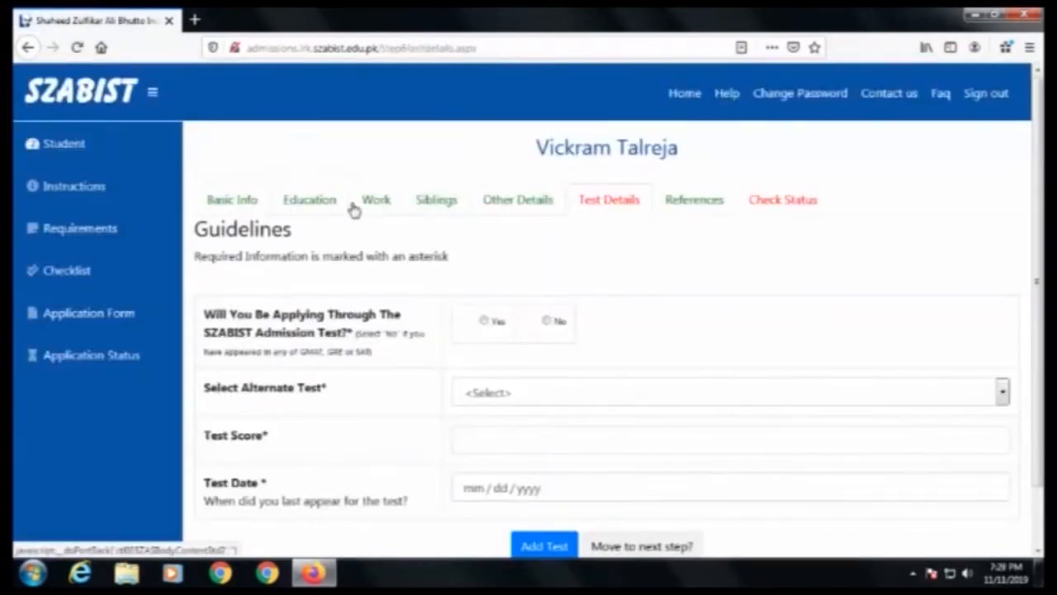
Step: Answer Yes to applying through the SZABIST Admission Test and move to the next step
scroll(512, 282, "down", 1)
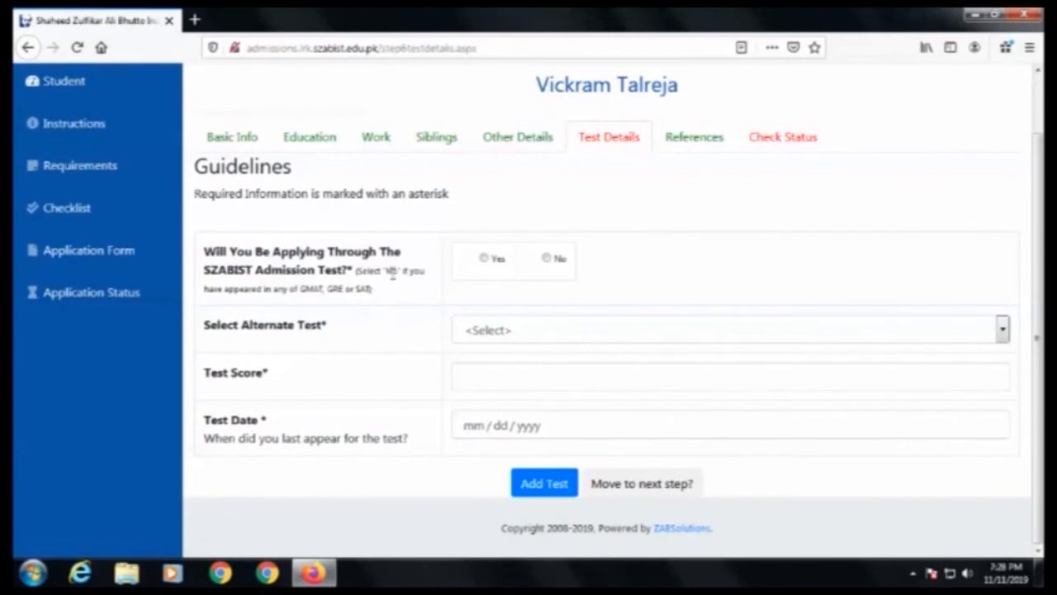
left_click(485, 259)
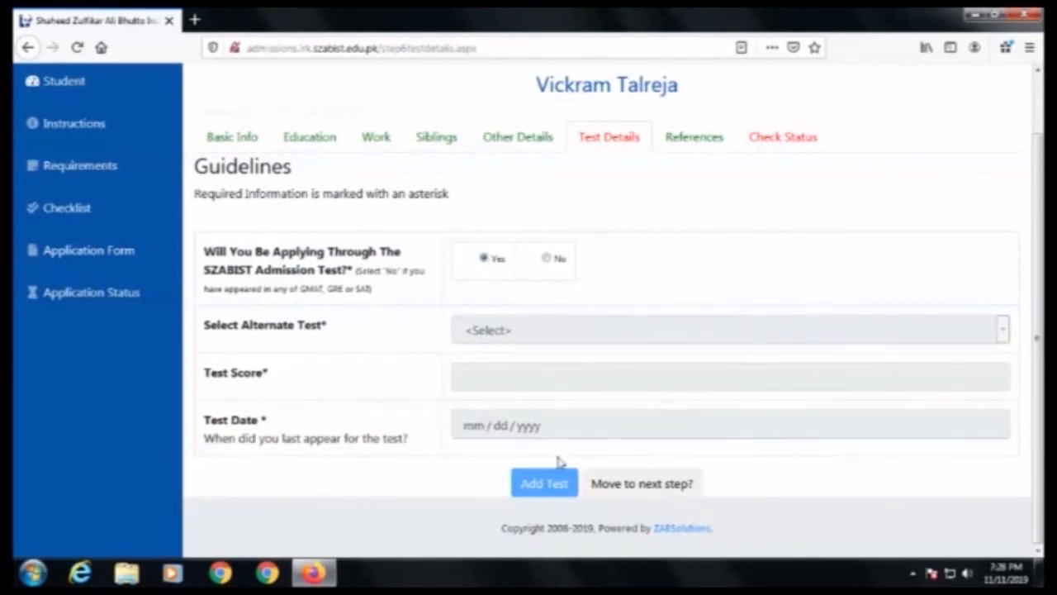
left_click(638, 485)
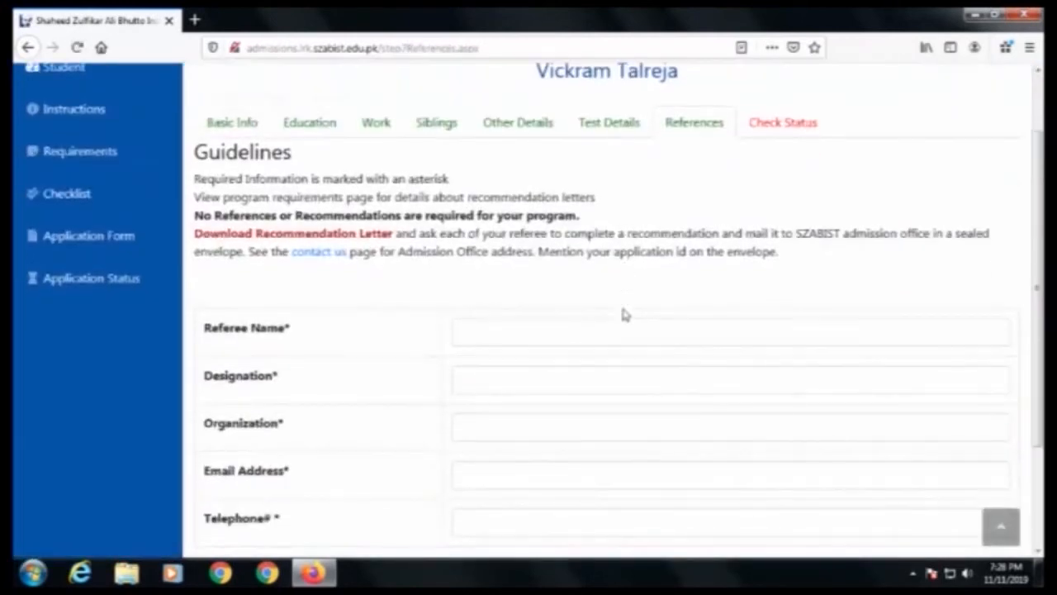
Step: Review the References page and move to the next step without adding a referee
scroll(611, 311, "down", 2)
scroll(597, 312, "up", 3)
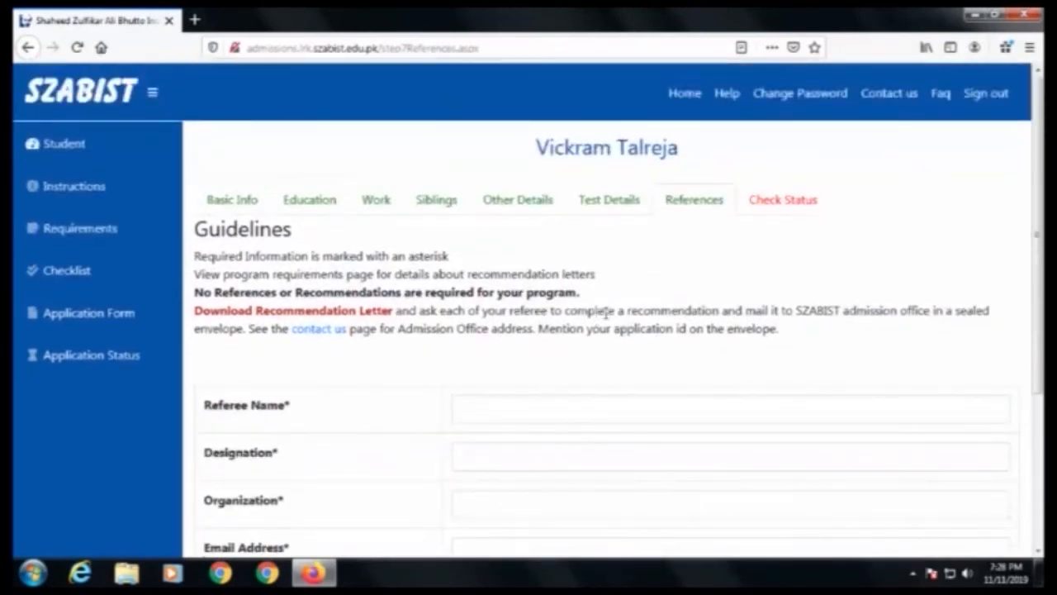
scroll(605, 313, "down", 1)
scroll(349, 372, "down", 2)
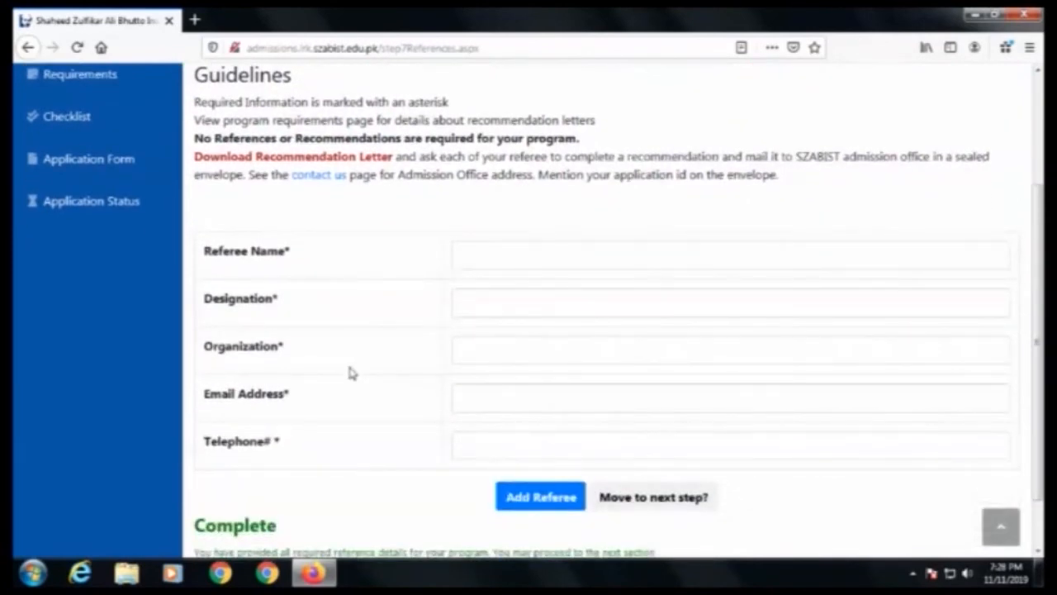
scroll(436, 361, "up", 3)
scroll(429, 361, "down", 4)
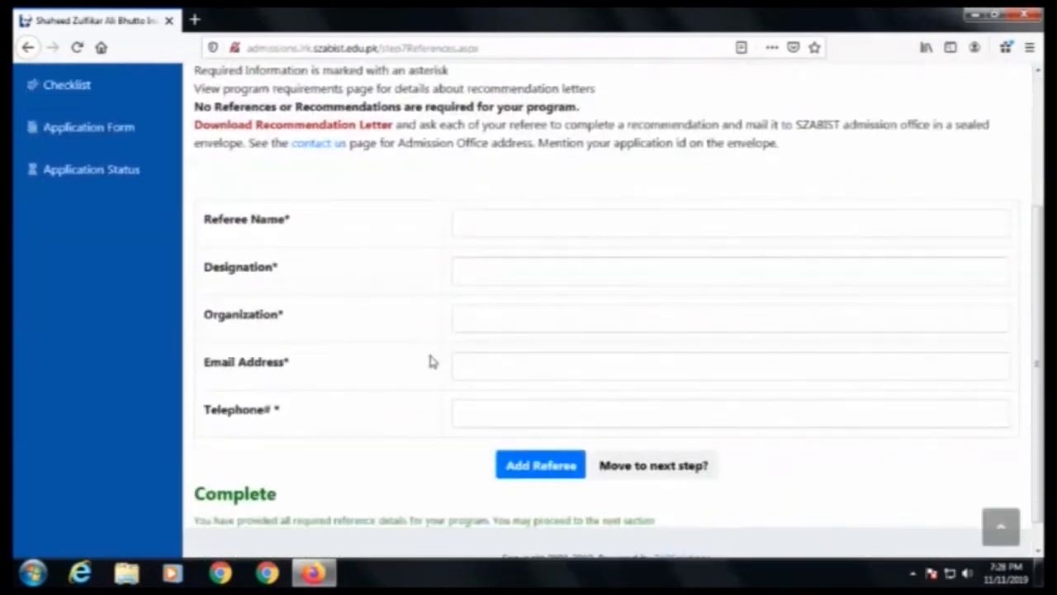
scroll(337, 405, "down", 1)
scroll(333, 410, "up", 4)
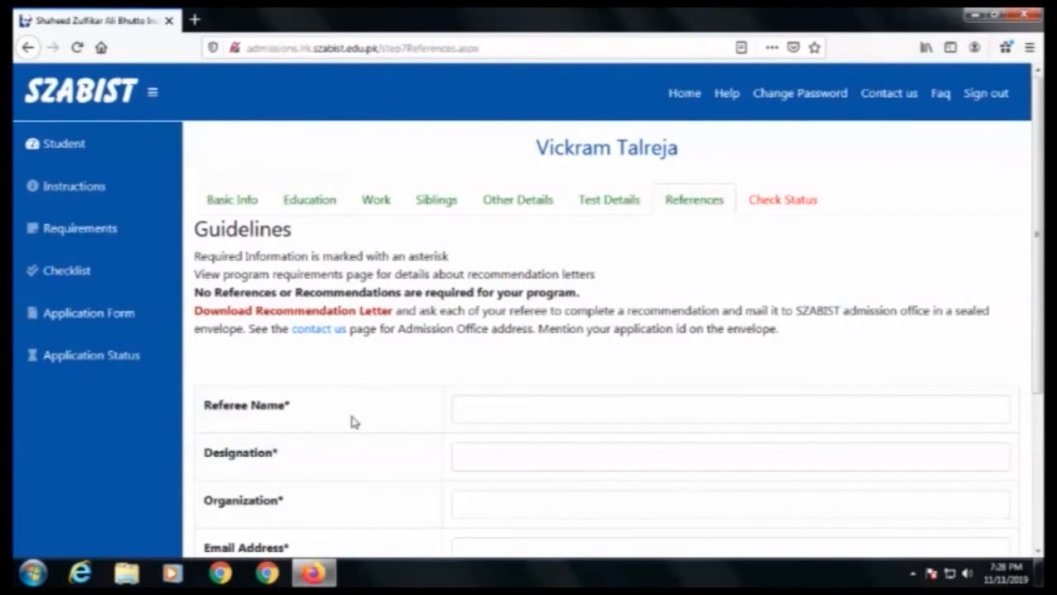
scroll(556, 455, "down", 3)
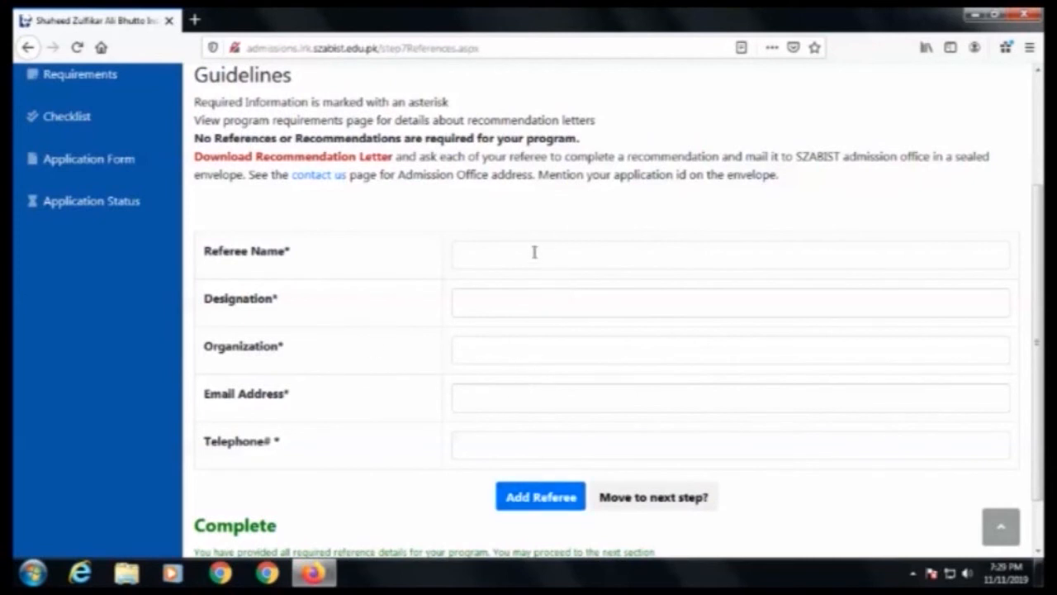
scroll(503, 495, "down", 1)
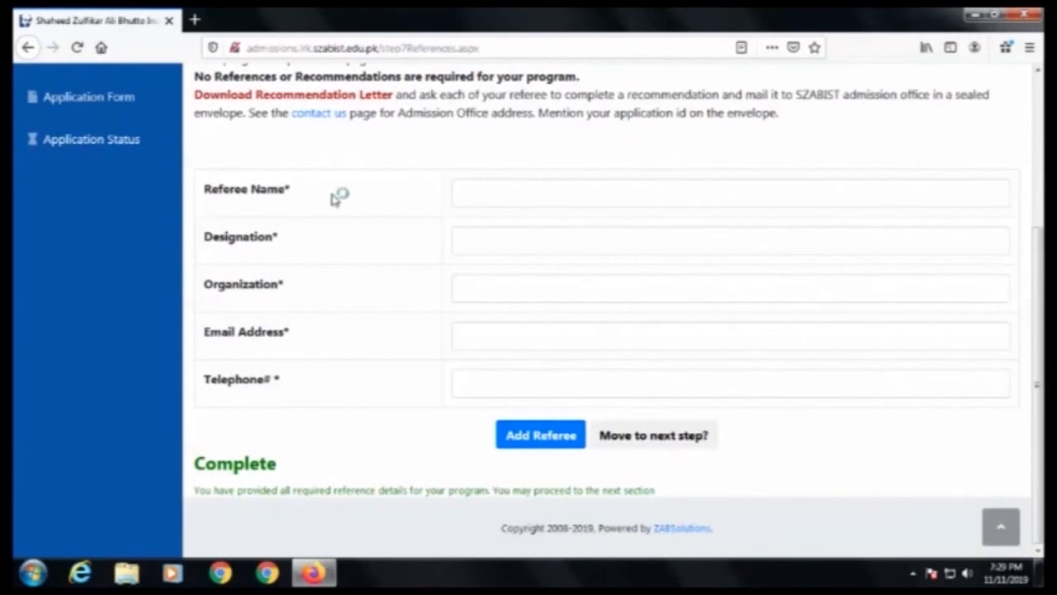
scroll(387, 399, "up", 3)
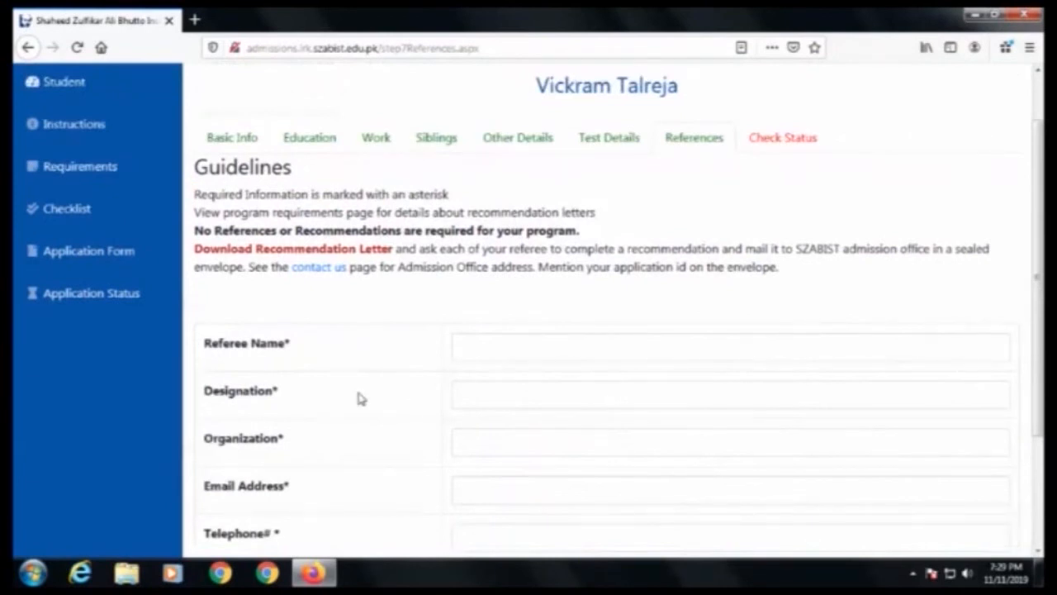
scroll(368, 398, "down", 3)
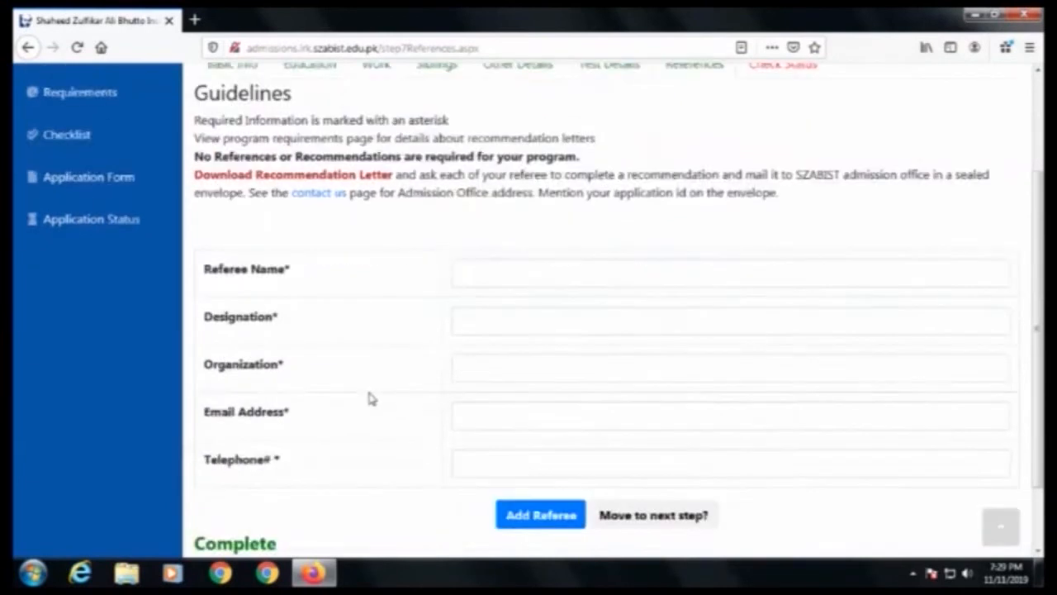
left_click(640, 440)
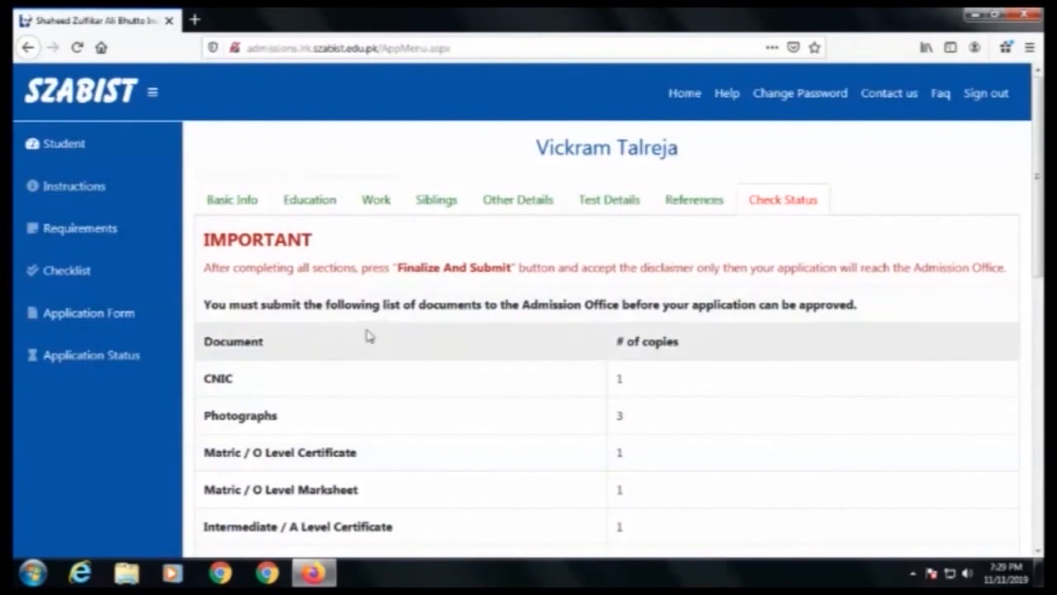
Step: Finalize and submit the application, accepting the undertaking
scroll(365, 338, "down", 3)
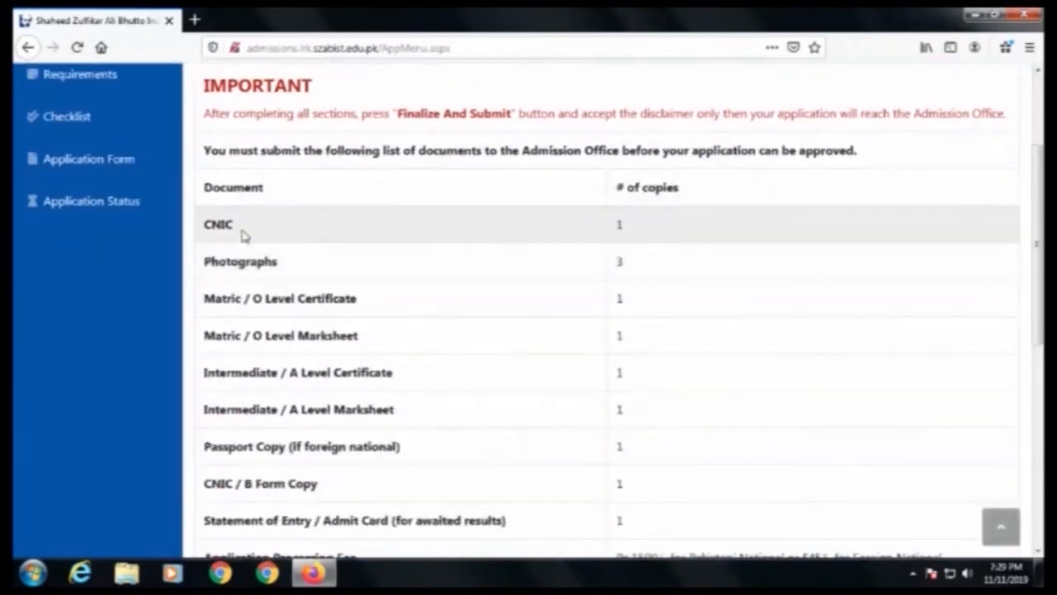
scroll(243, 223, "down", 2)
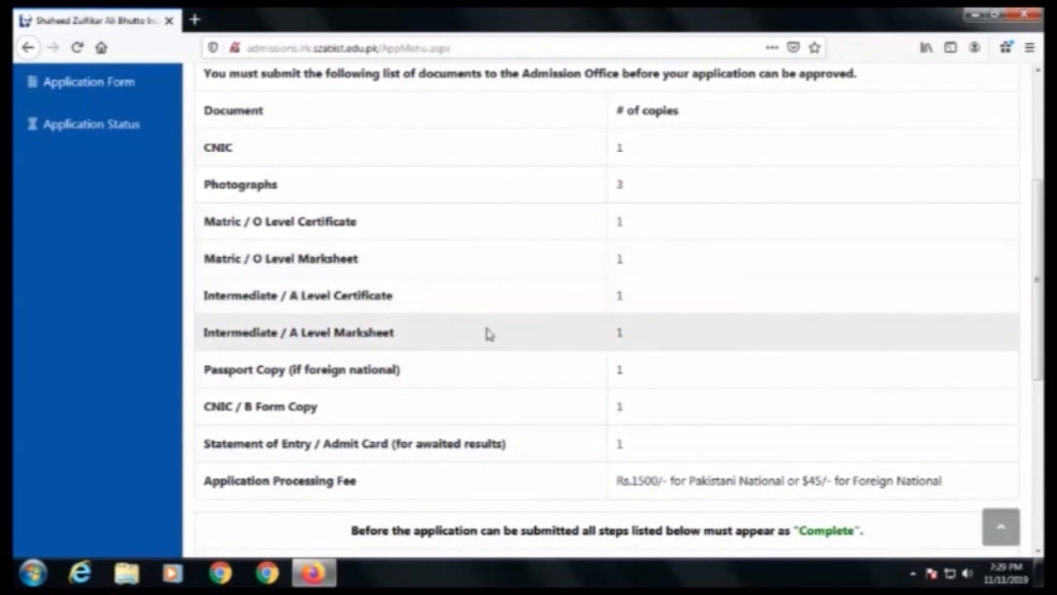
scroll(487, 333, "down", 5)
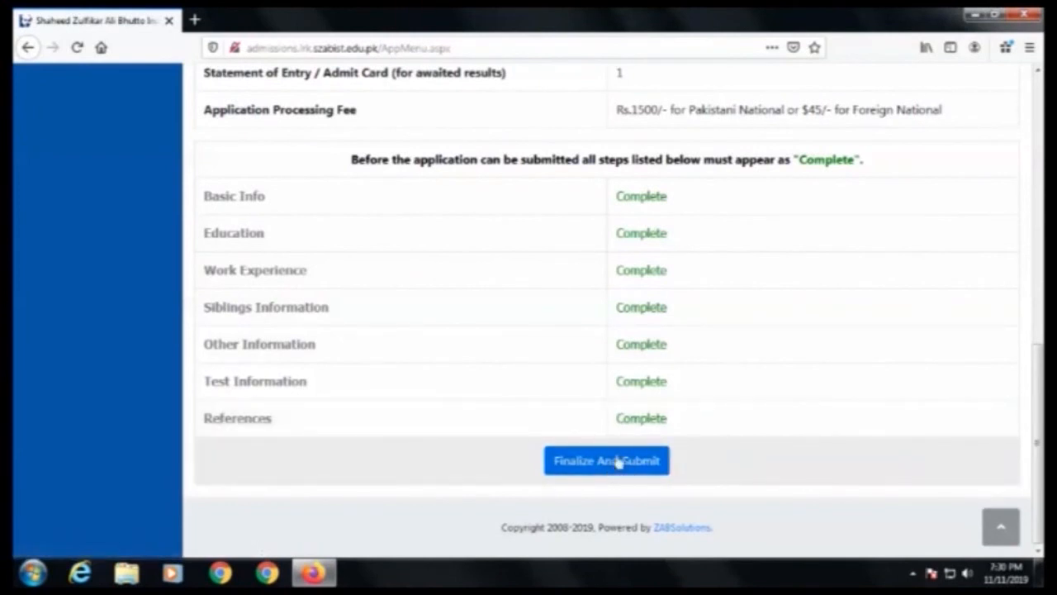
left_click(599, 464)
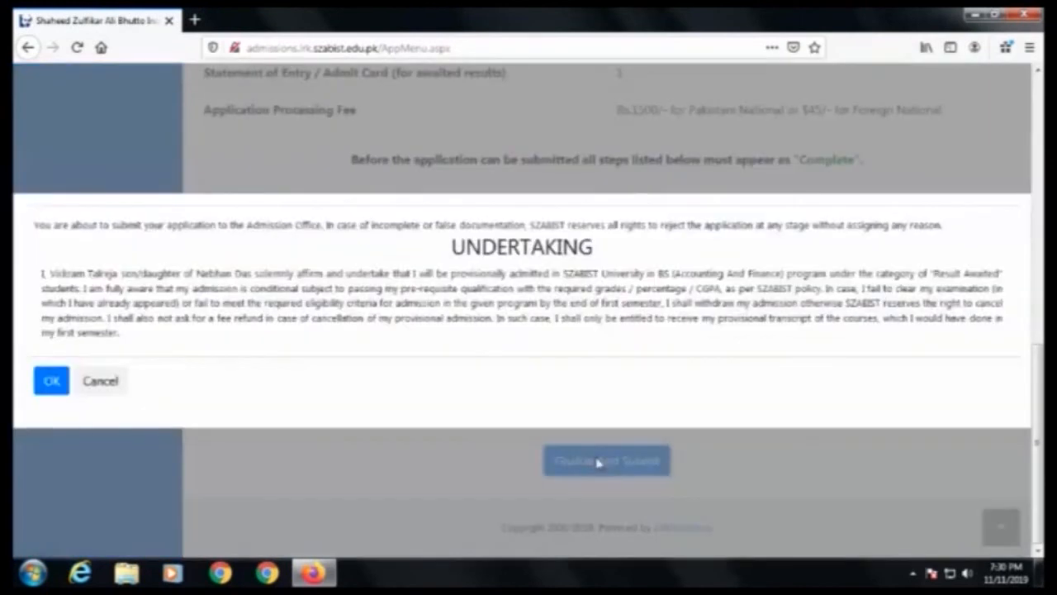
left_click(51, 381)
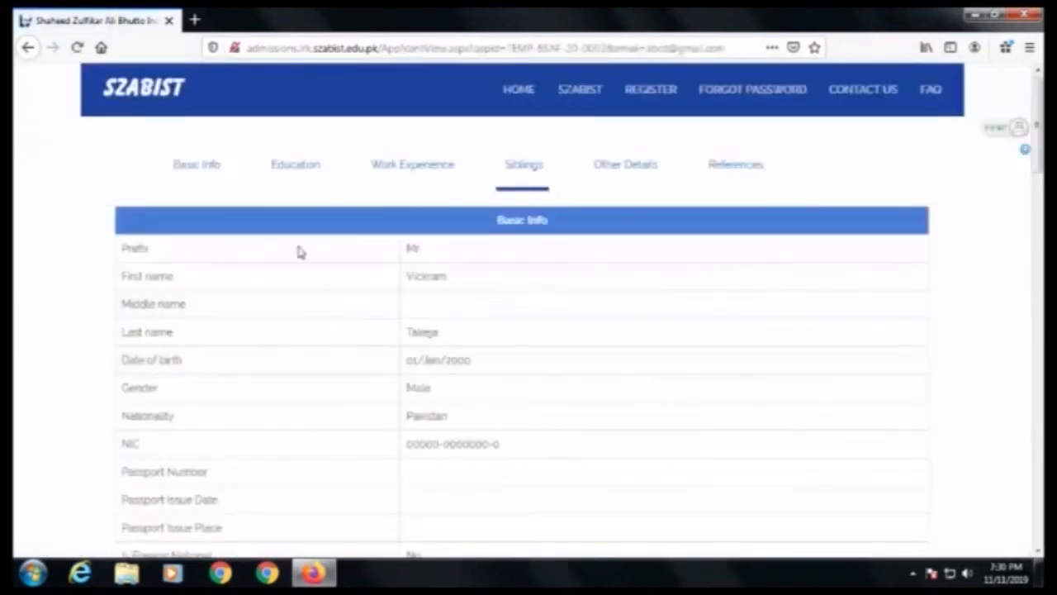
Step: Review the submitted application summary
scroll(296, 281, "down", 5)
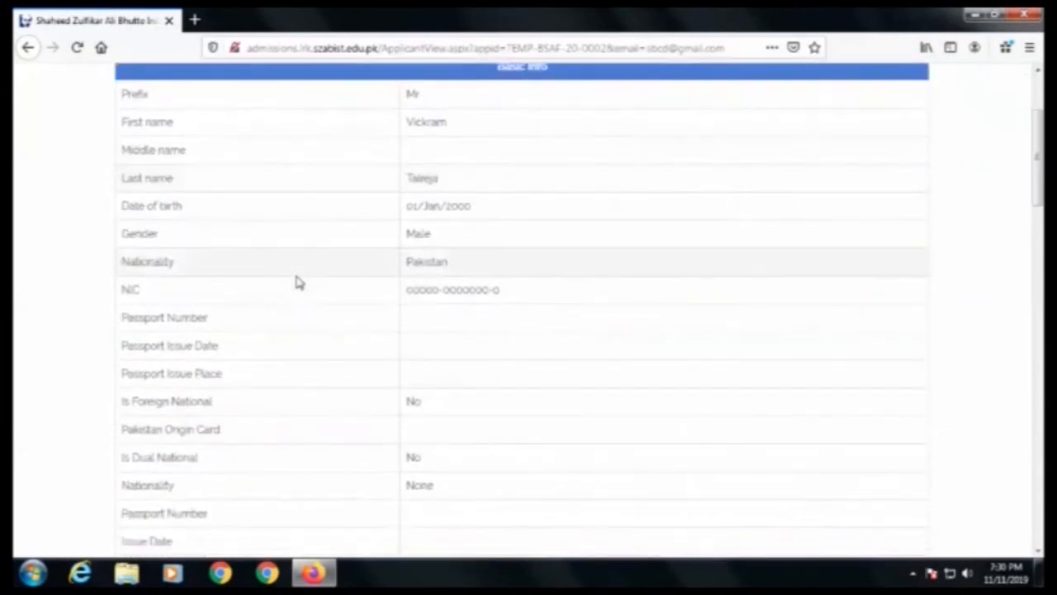
scroll(296, 281, "down", 7)
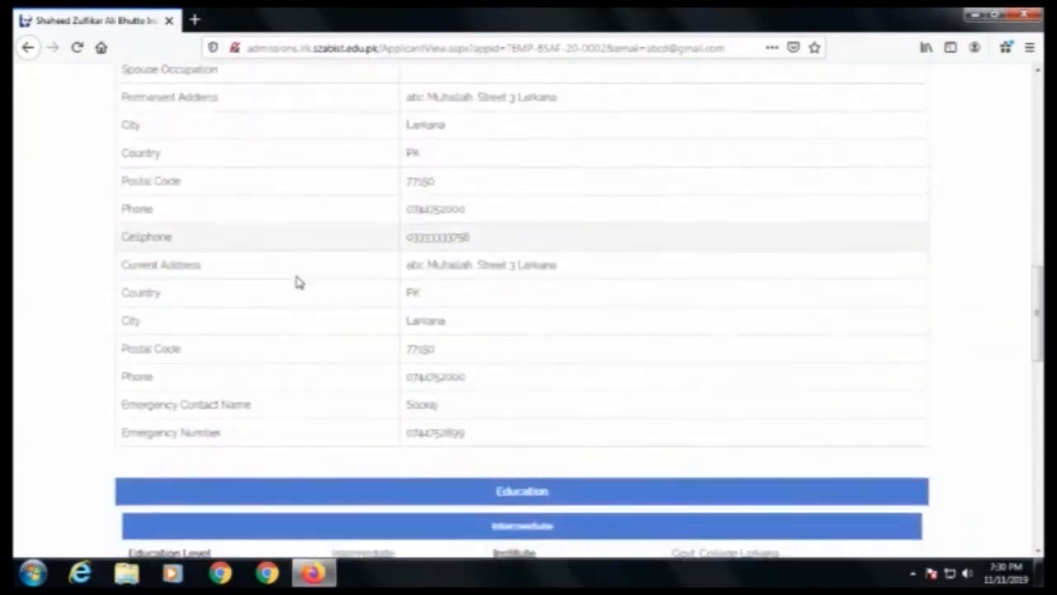
scroll(297, 281, "down", 8)
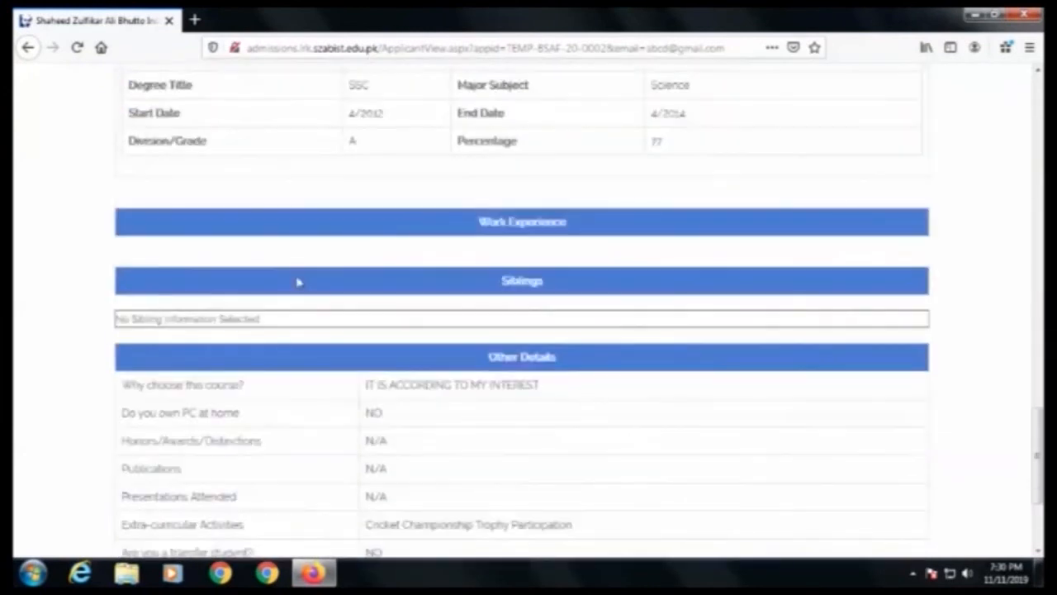
Step: Return to the applicant's home dashboard from the application summary
scroll(389, 325, "up", 20)
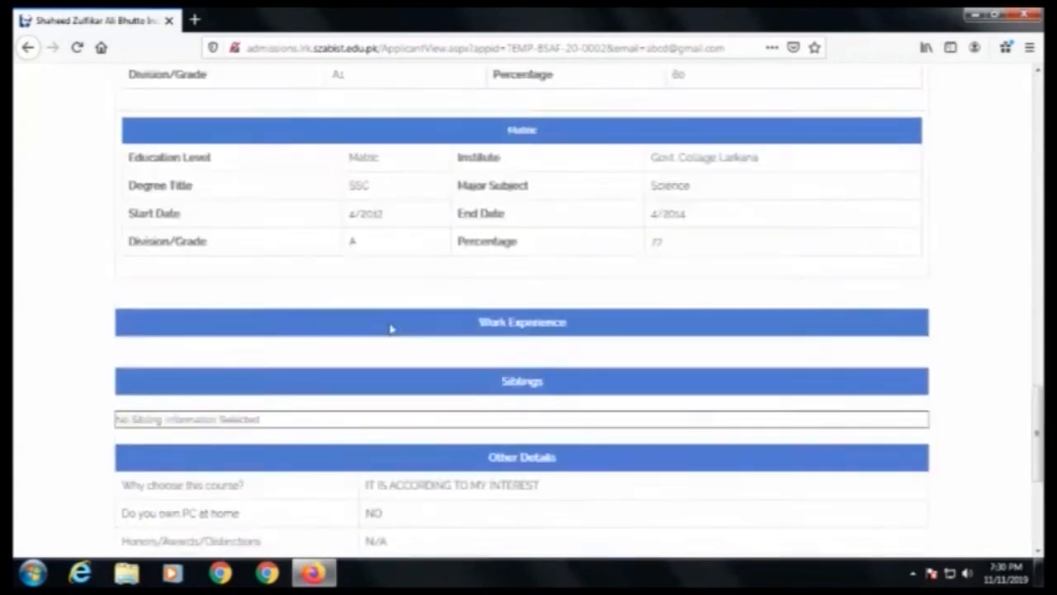
scroll(392, 329, "up", 3)
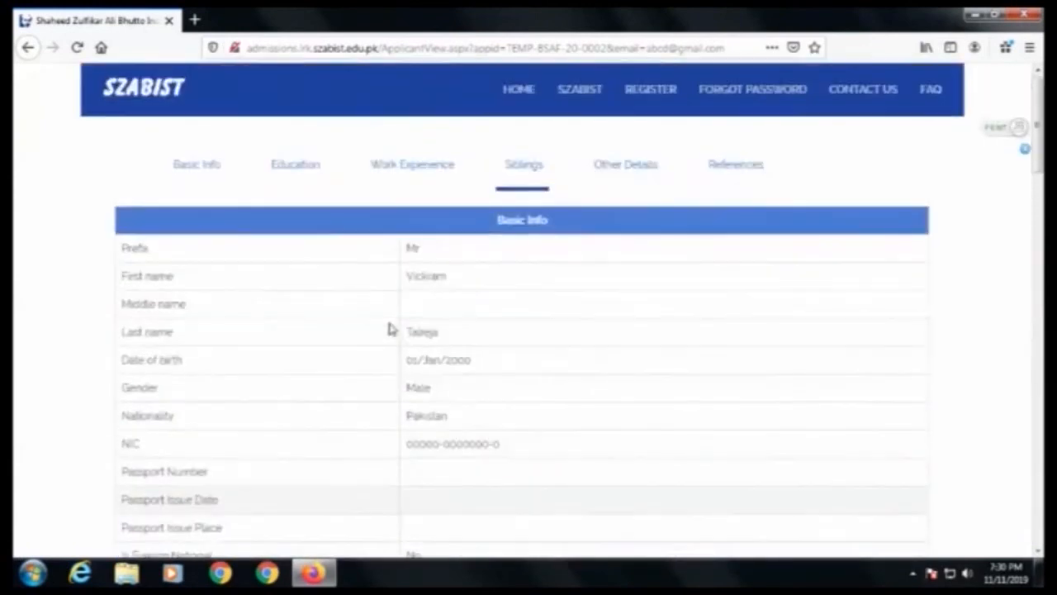
left_click(519, 92)
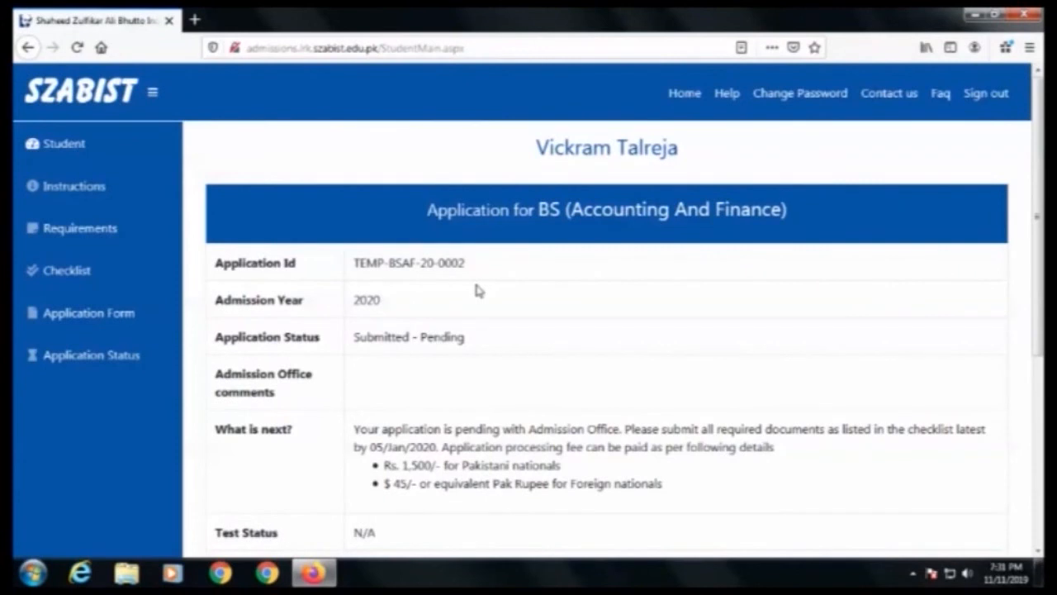
Step: Open the printable application processing fee challan, skip printing, and review its copies before going back
scroll(477, 290, "down", 5)
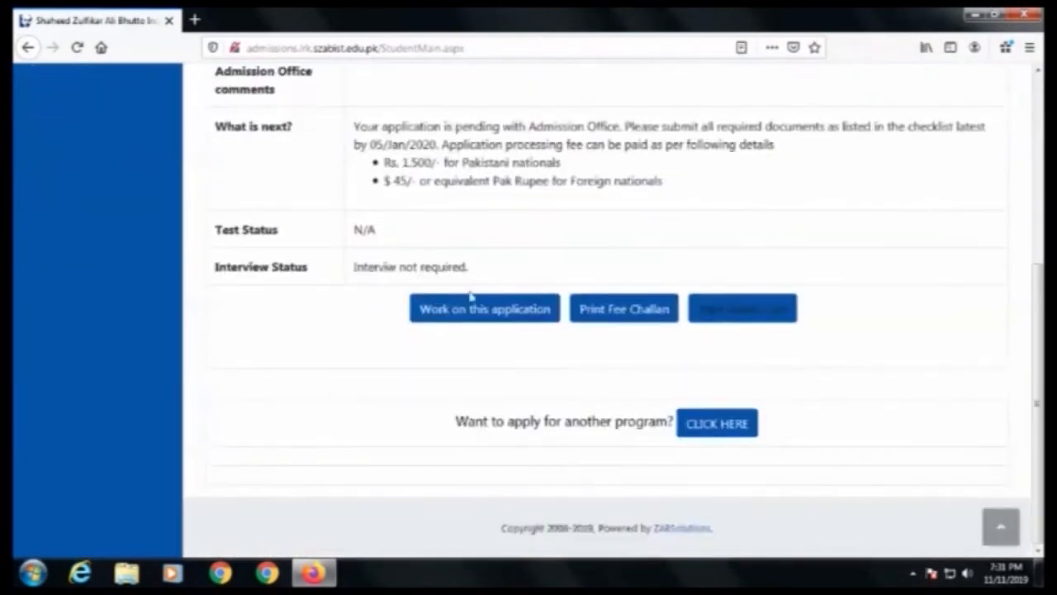
left_click(621, 312)
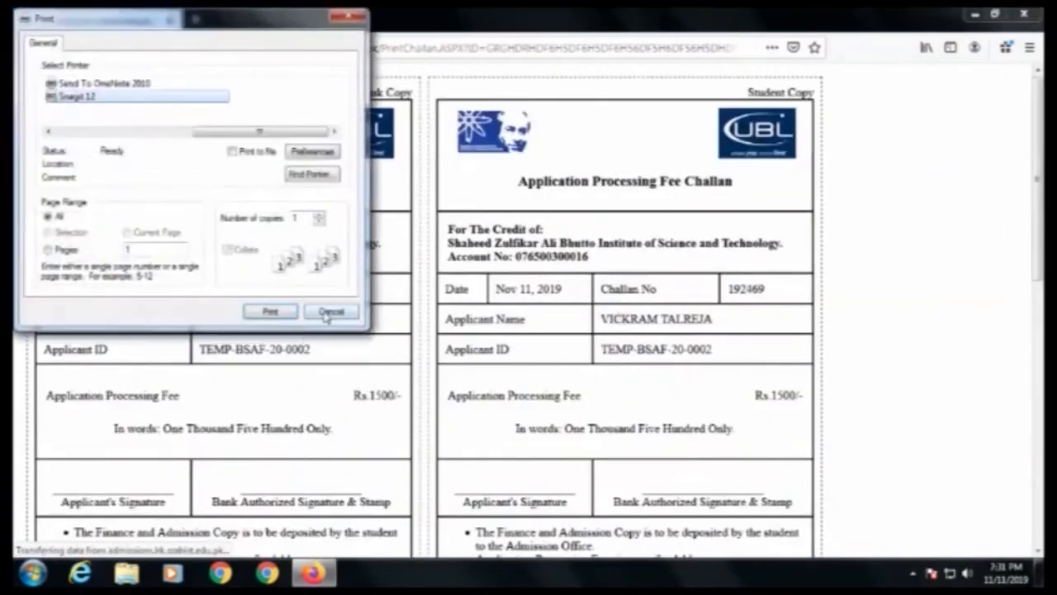
left_click(331, 311)
scroll(314, 361, "down", 5)
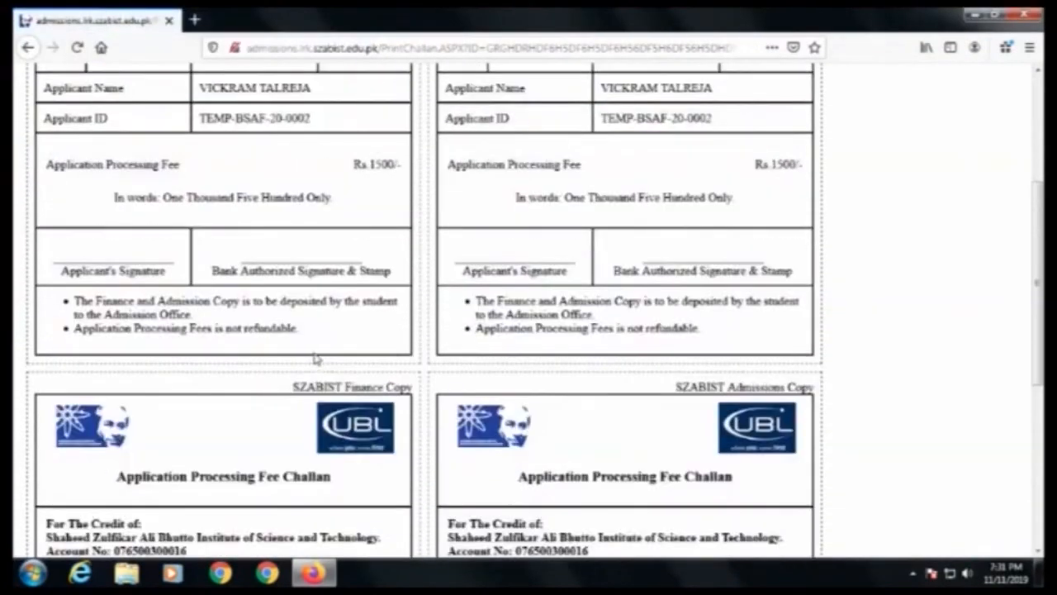
scroll(314, 358, "down", 6)
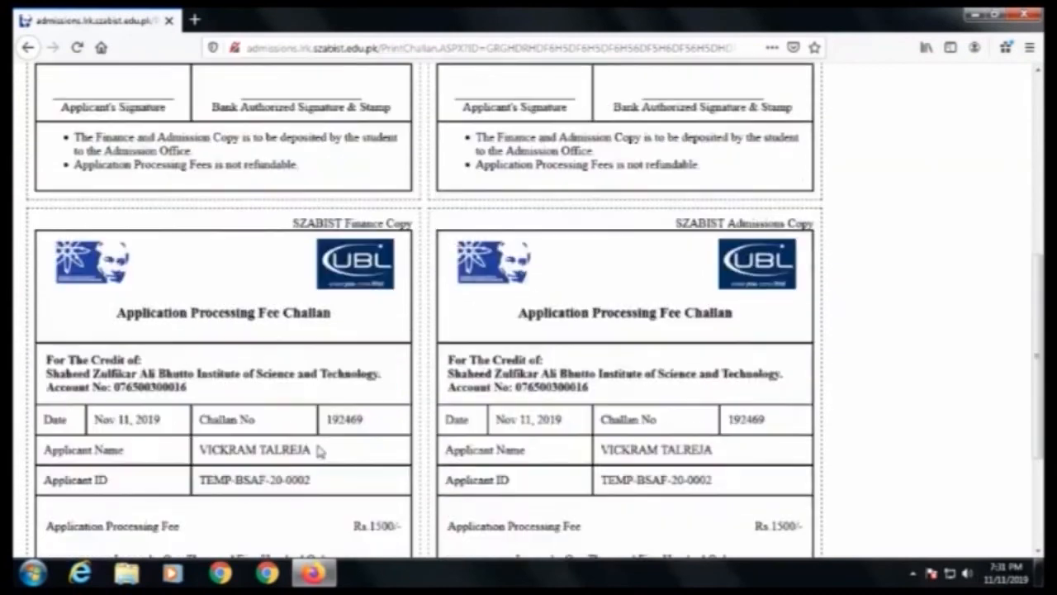
scroll(320, 446, "down", 2)
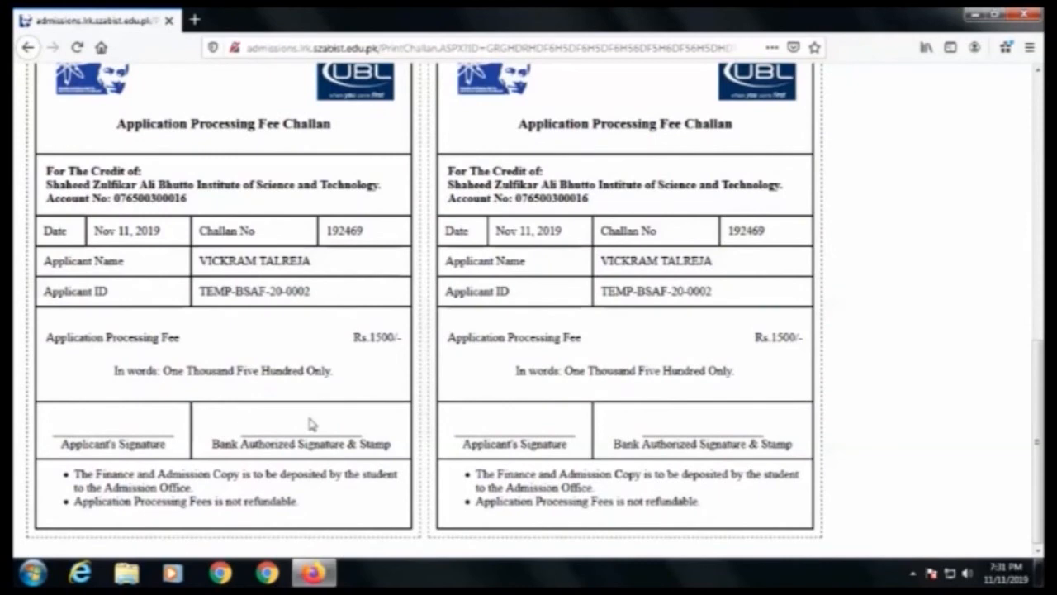
left_click(29, 49)
Step: Sign out of the admissions portal, confirming the sign-out
scroll(540, 311, "up", 5)
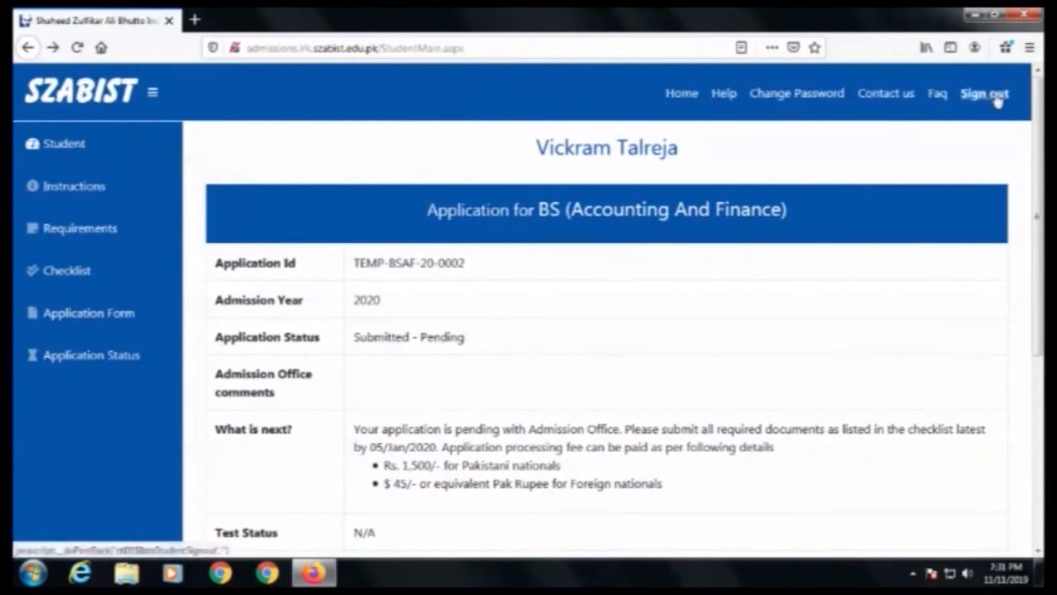
left_click(996, 96)
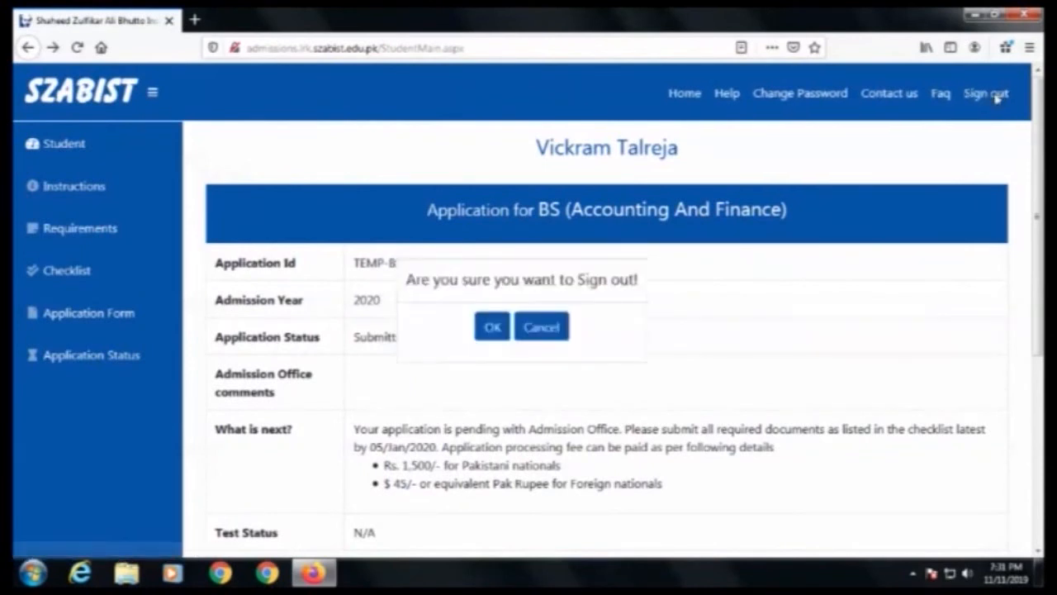
left_click(491, 327)
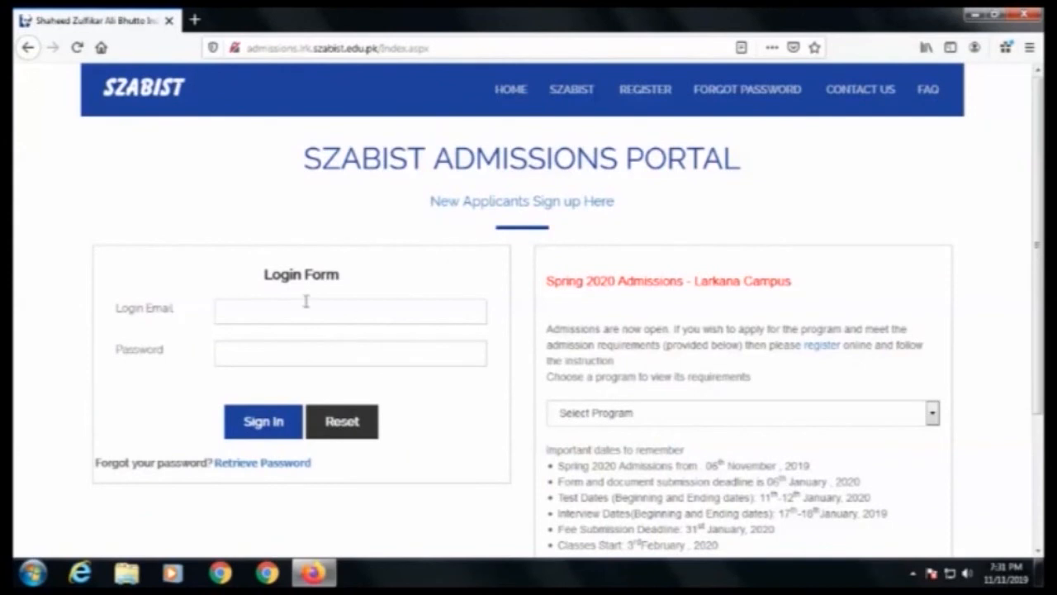
Step: Log back in with the account e-mail and password, declining to save the login in the browser
left_click(305, 312)
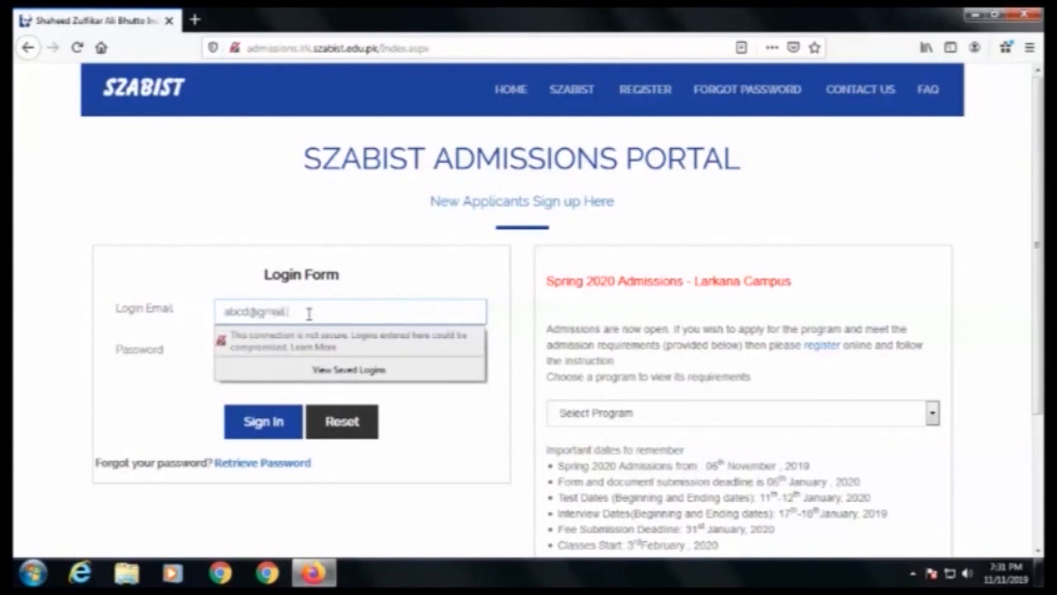
key("Tab")
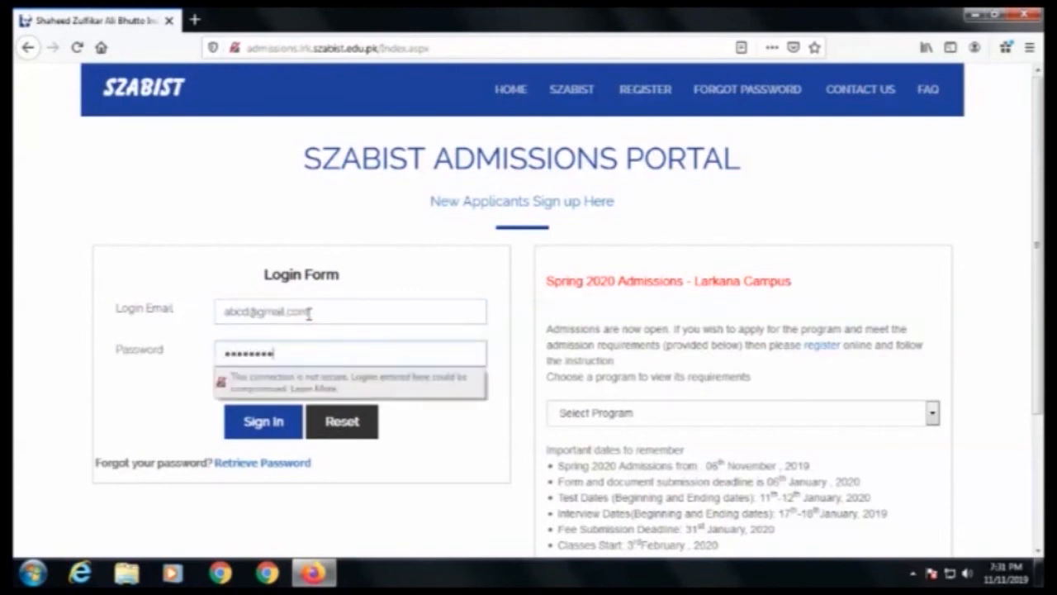
key("Return")
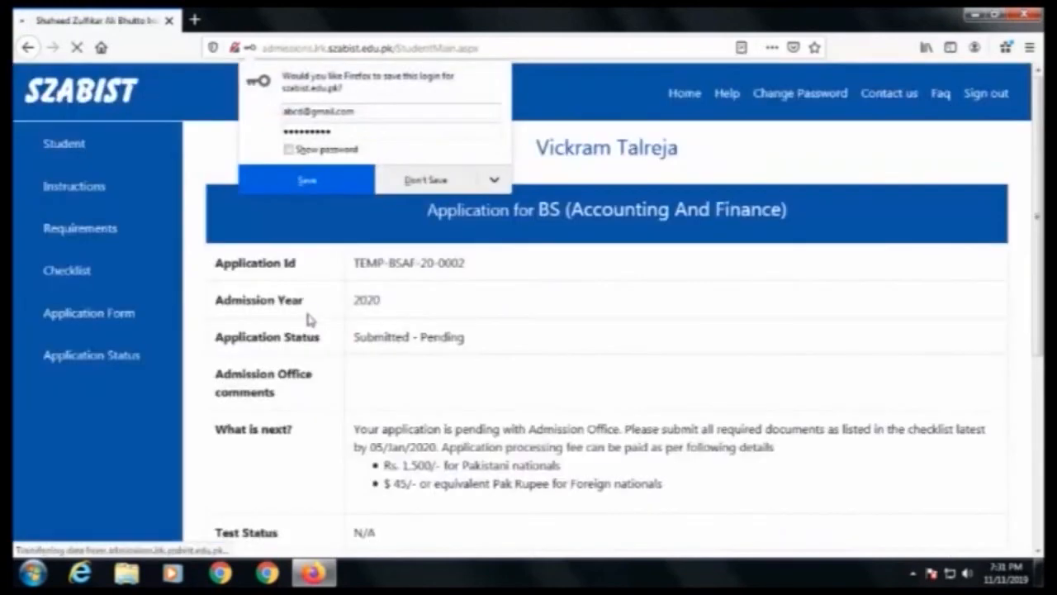
left_click(440, 183)
Step: Sign out of the portal again and confirm
scroll(578, 273, "down", 3)
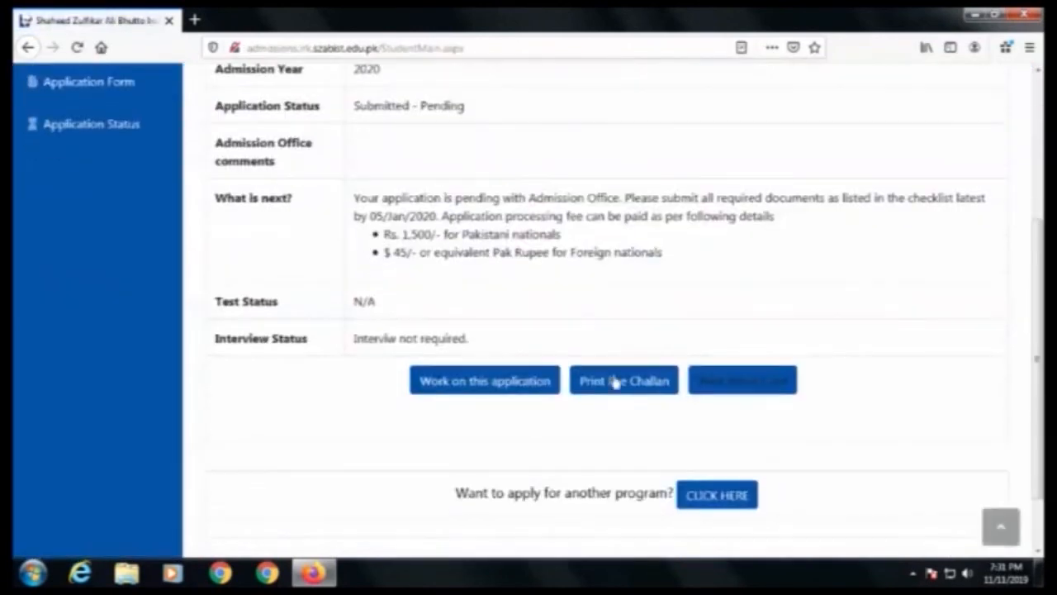
scroll(725, 471, "up", 3)
left_click(985, 93)
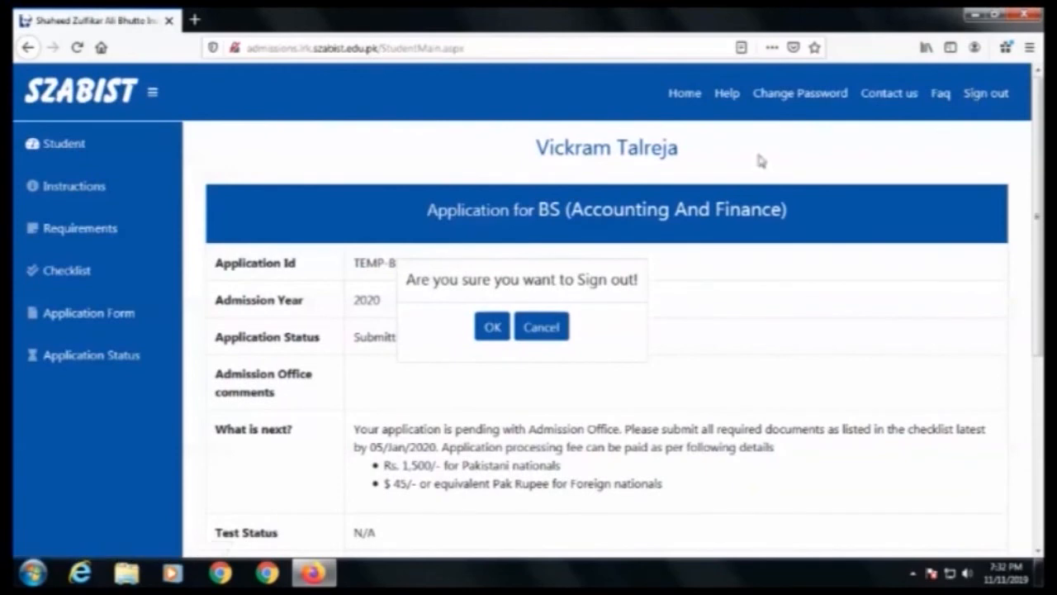
left_click(487, 337)
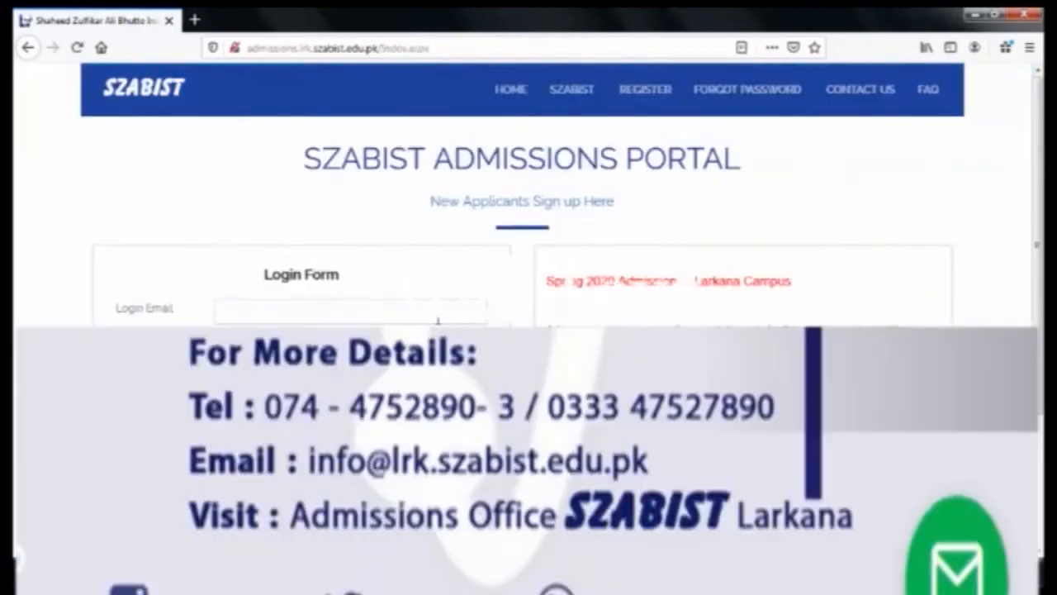